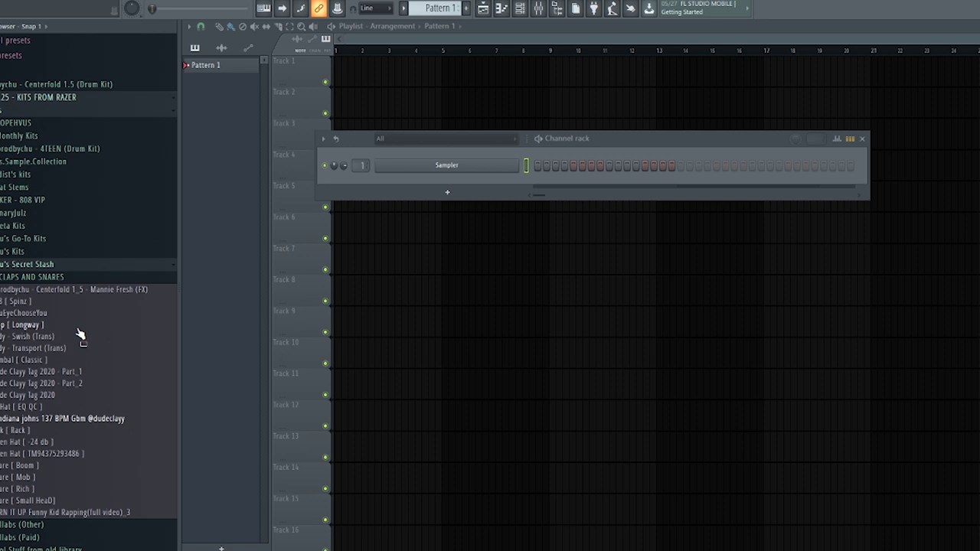
Step: Open the 1. LOOPS folder of the ANNIHILATE BY MILLI ONE kit and preview the FUEGO (140bpm - Dmin) loop
click(18, 266)
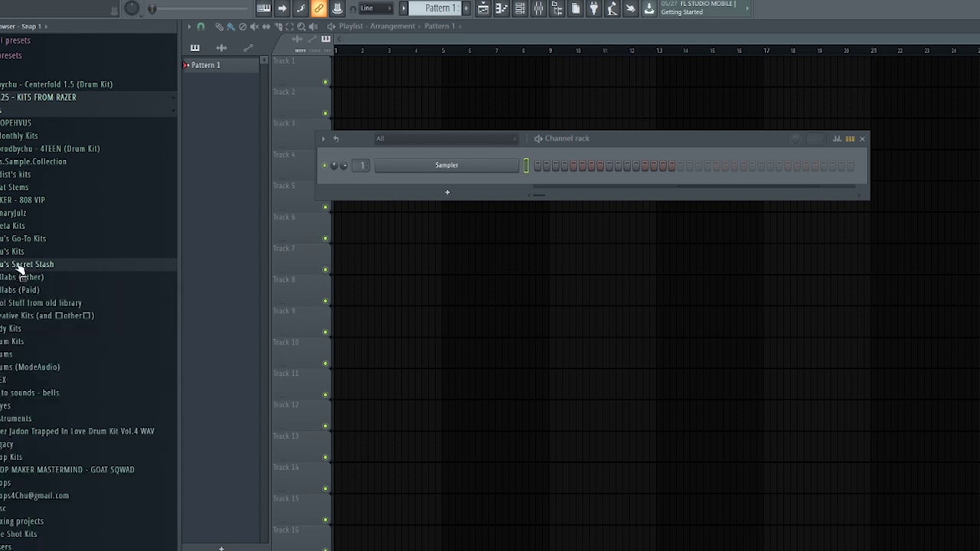
scroll(24, 335, up, 3)
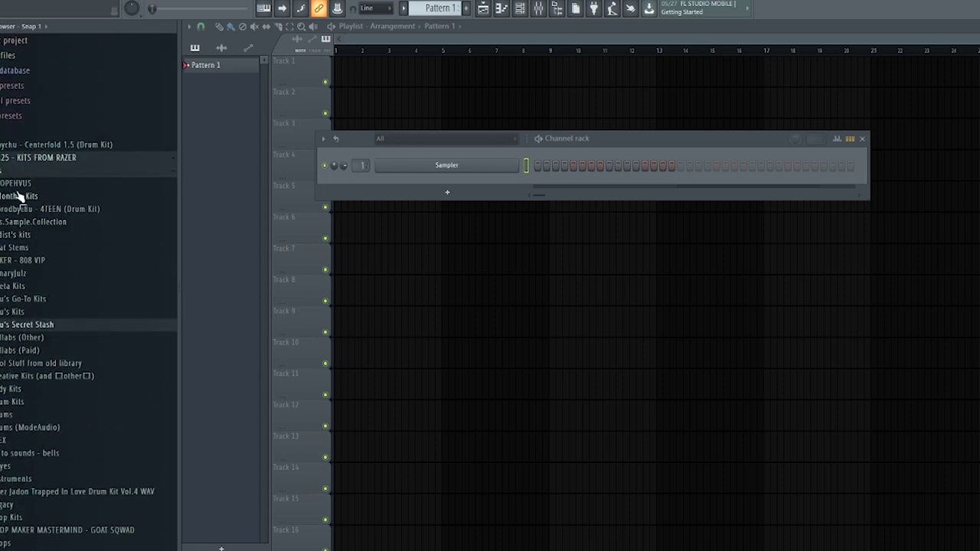
click(18, 312)
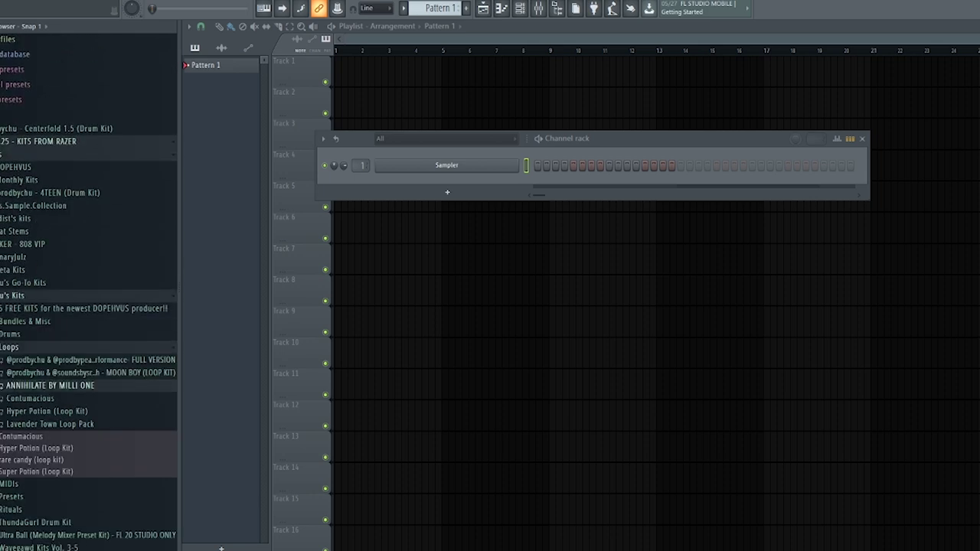
click(73, 387)
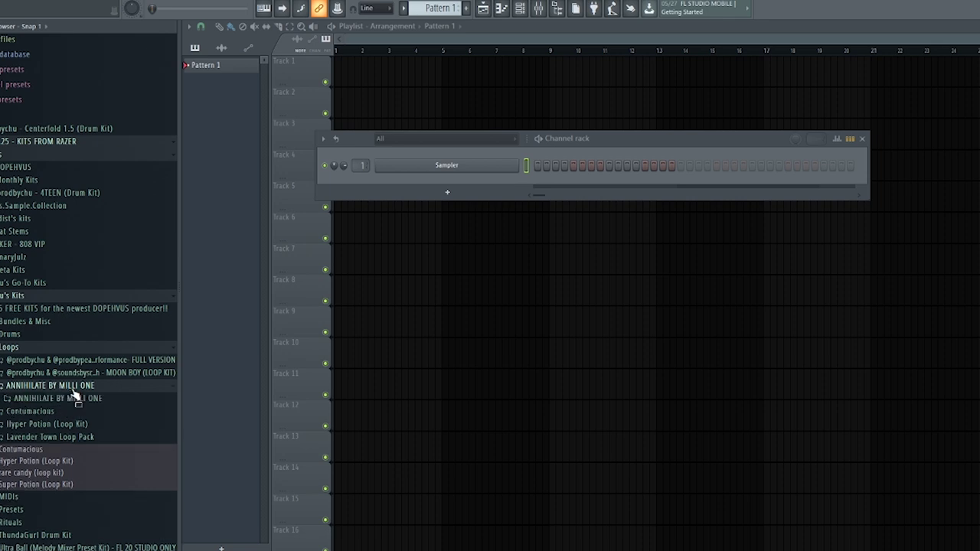
click(78, 399)
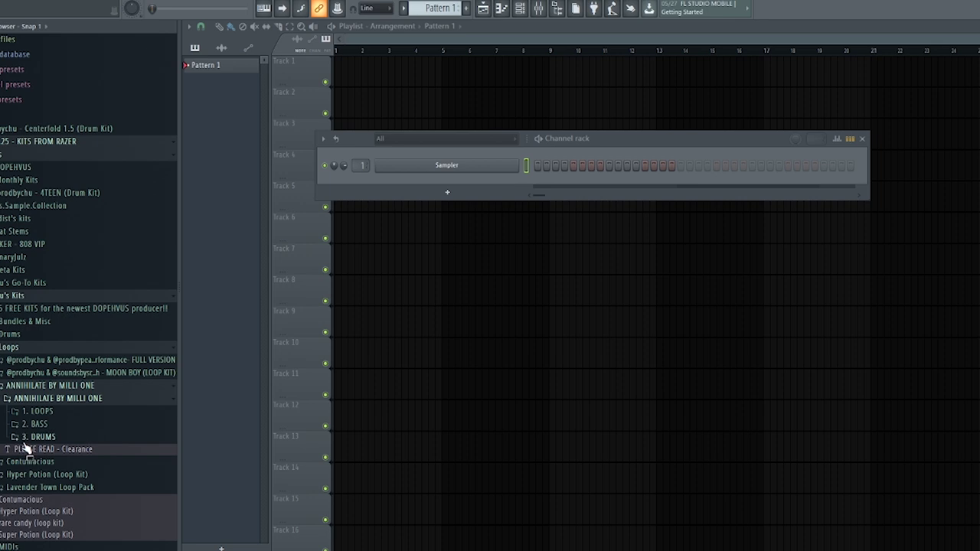
click(37, 412)
click(130, 239)
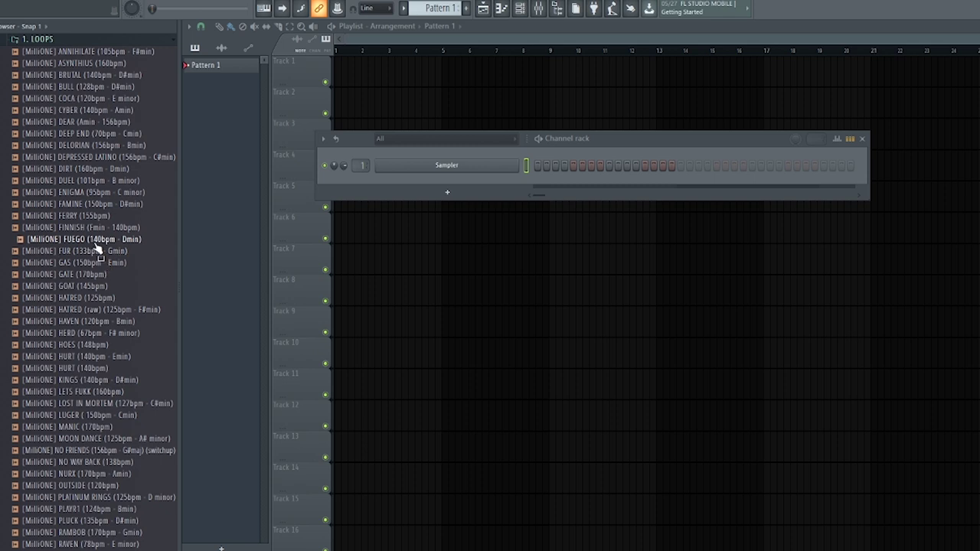
Step: Place the FUEGO (140bpm - Dmin) loop at the start of Track 1 in the playlist
drag(98, 250, 368, 95)
drag(457, 111, 295, 39)
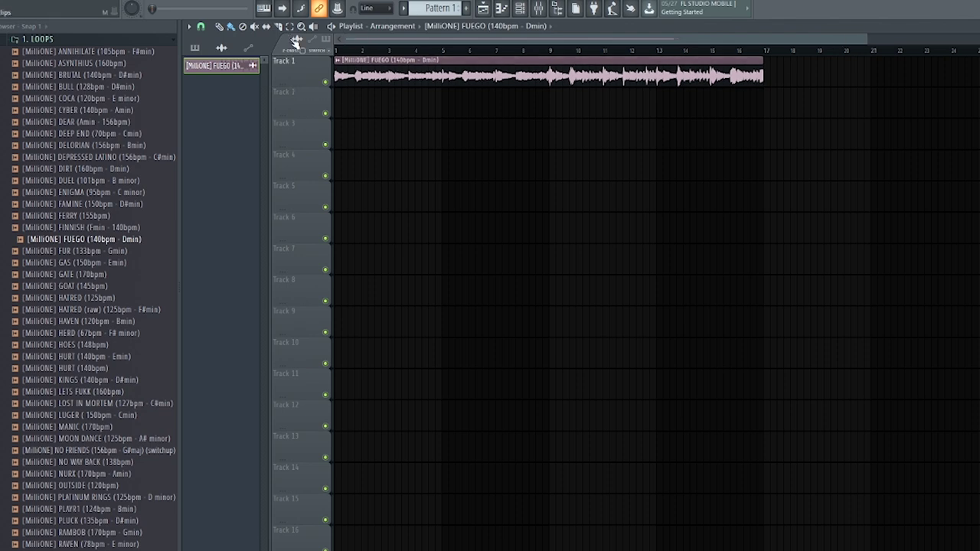
drag(768, 56, 737, 52)
scroll(737, 52, down, 10)
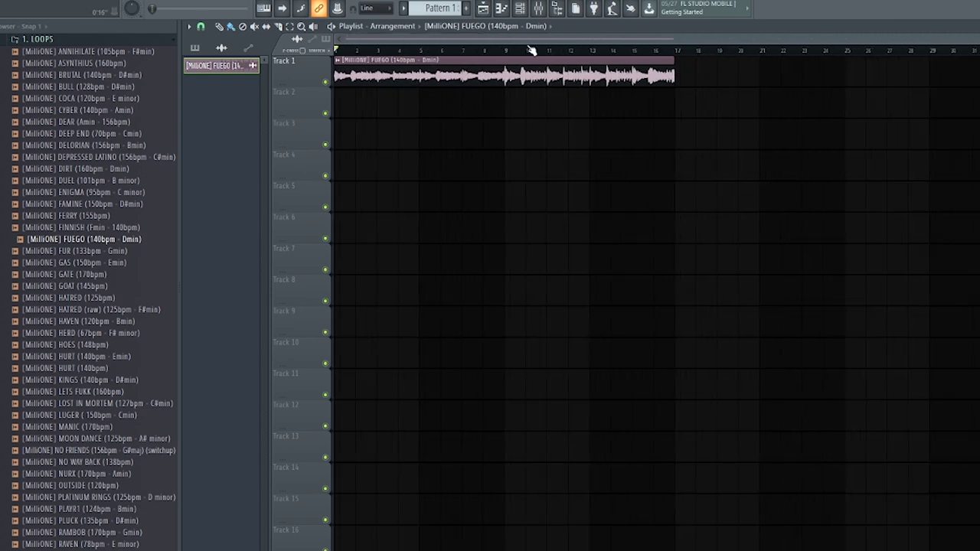
scroll(346, 51, up, 4)
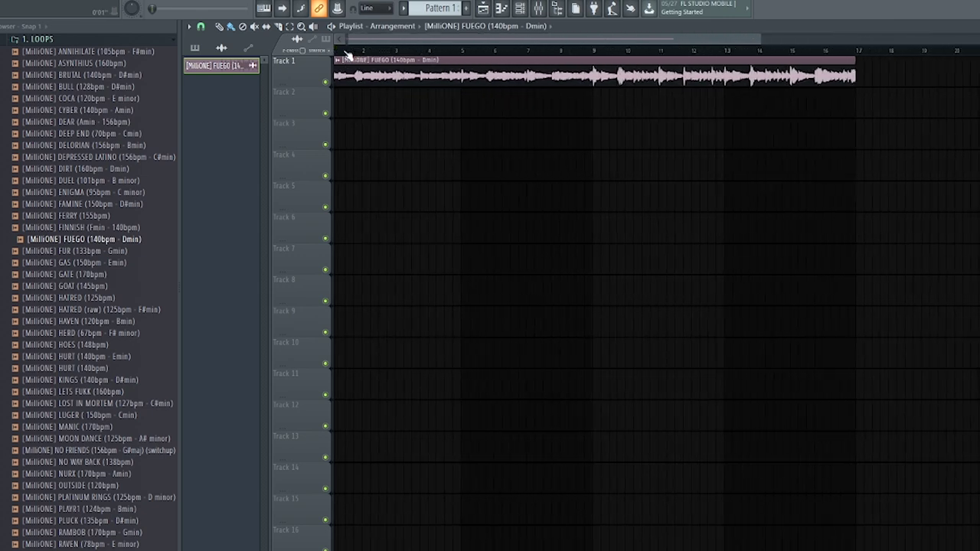
drag(376, 43, 291, 32)
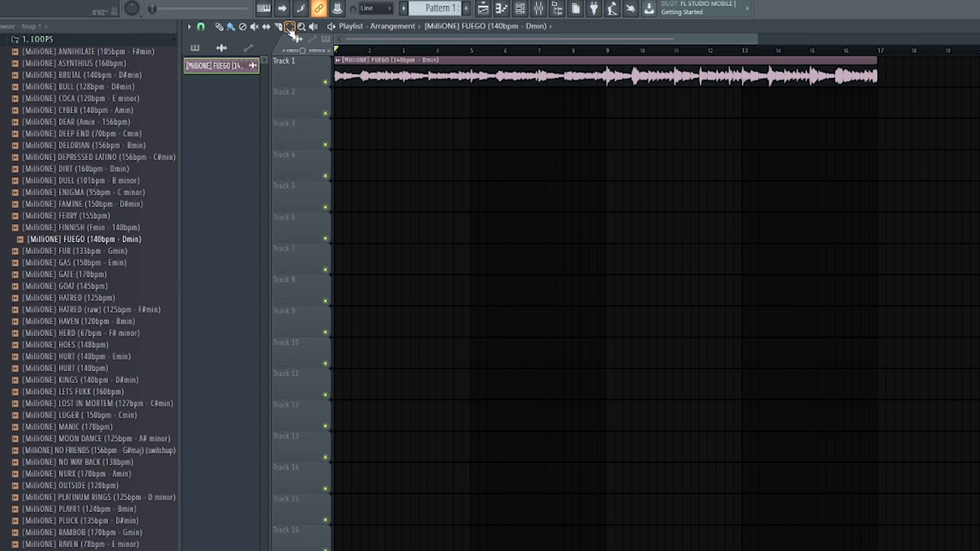
Step: Play the arrangement and lower the FUEGO loop's channel volume while listening
key(space)
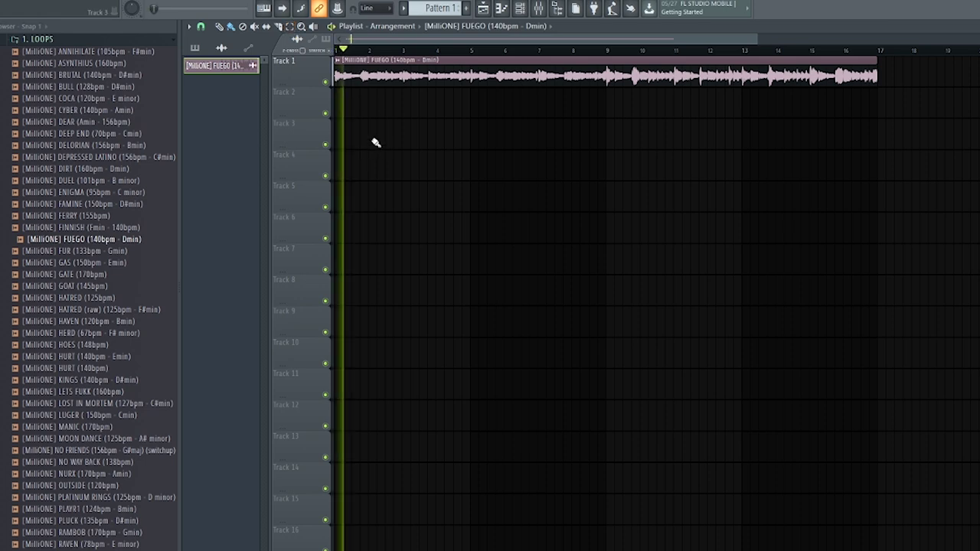
double_click(447, 60)
drag(449, 132, 449, 156)
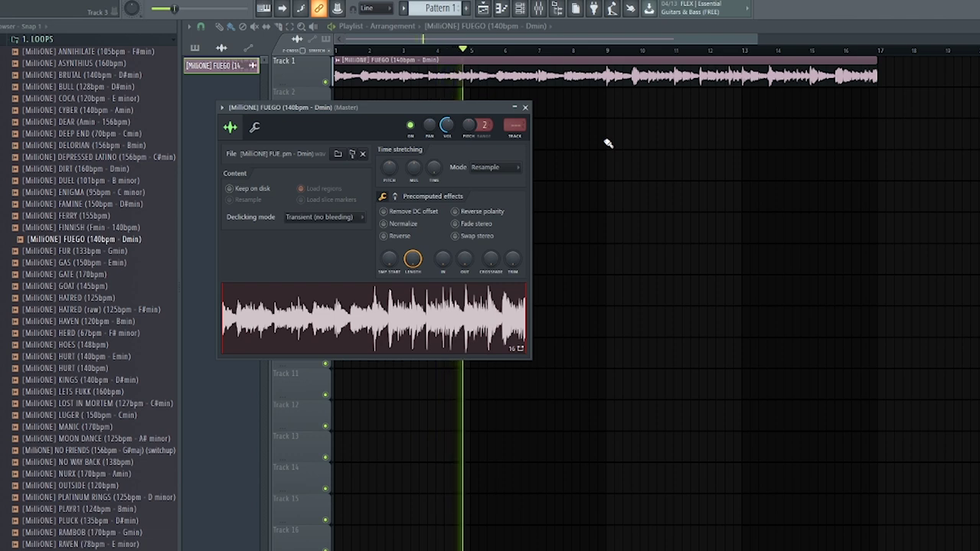
key(space)
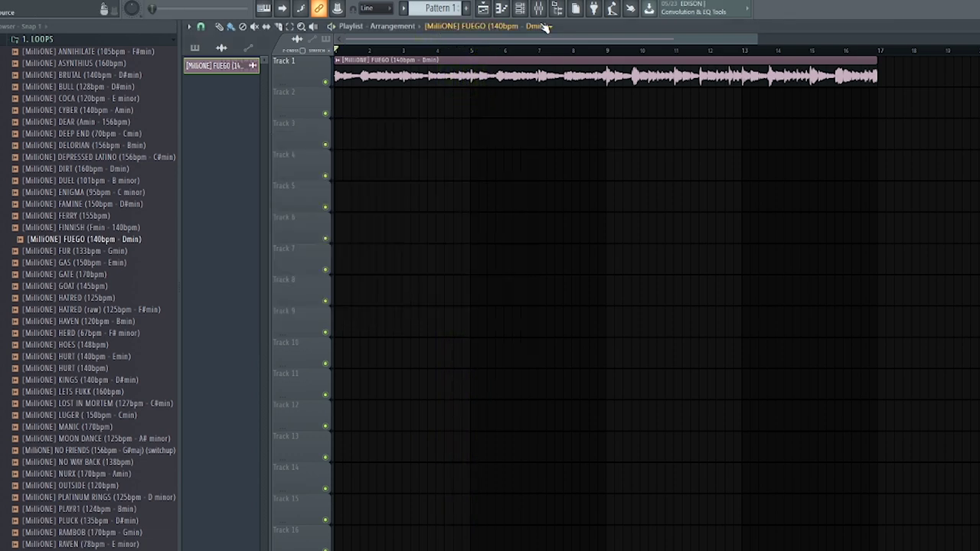
Step: Name the first pattern 808
click(465, 9)
text(808)
key(Return)
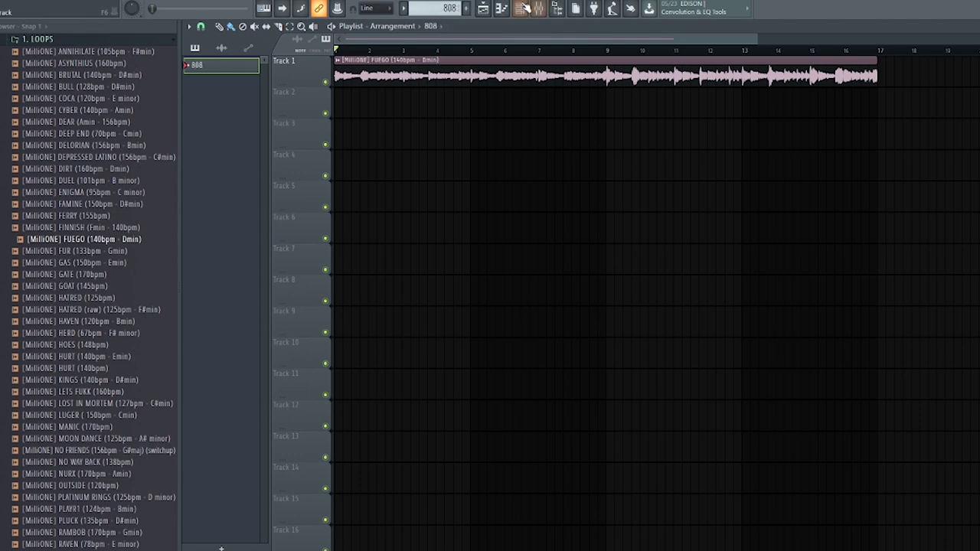
click(466, 9)
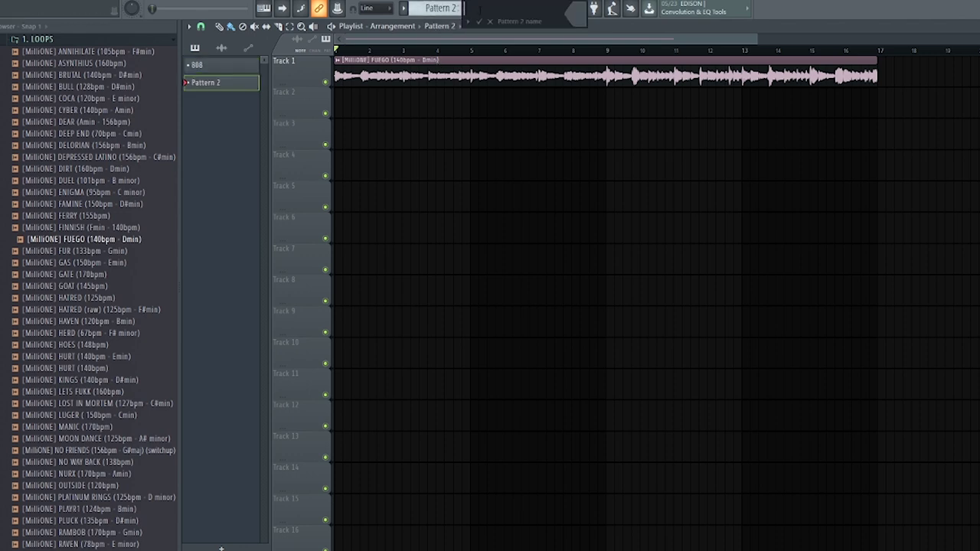
key(Escape)
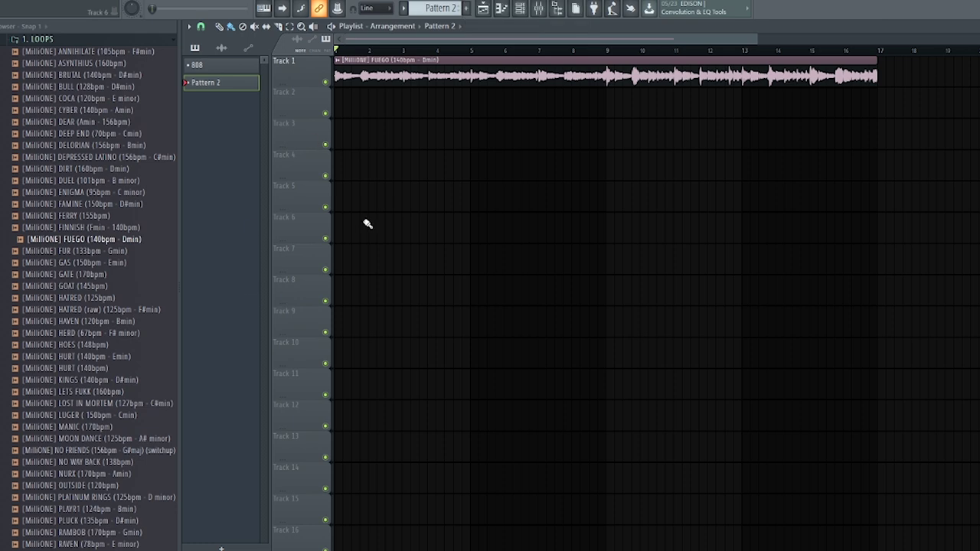
click(404, 8)
click(404, 8)
click(404, 8)
click(414, 22)
Step: Fill Track 2 with two consecutive eight-bar 808 pattern clips spanning from bar 1 to bar 17
click(401, 103)
drag(403, 107, 295, 103)
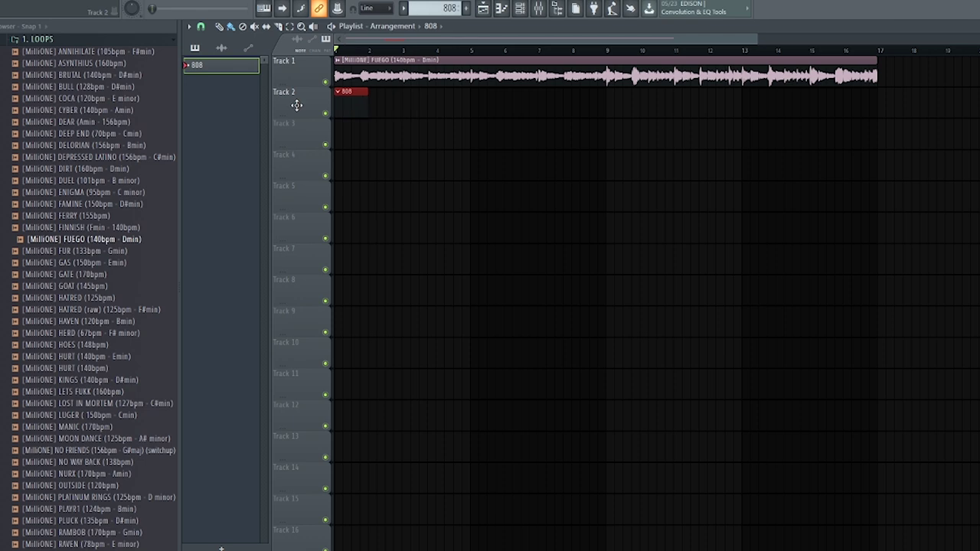
drag(370, 104, 461, 117)
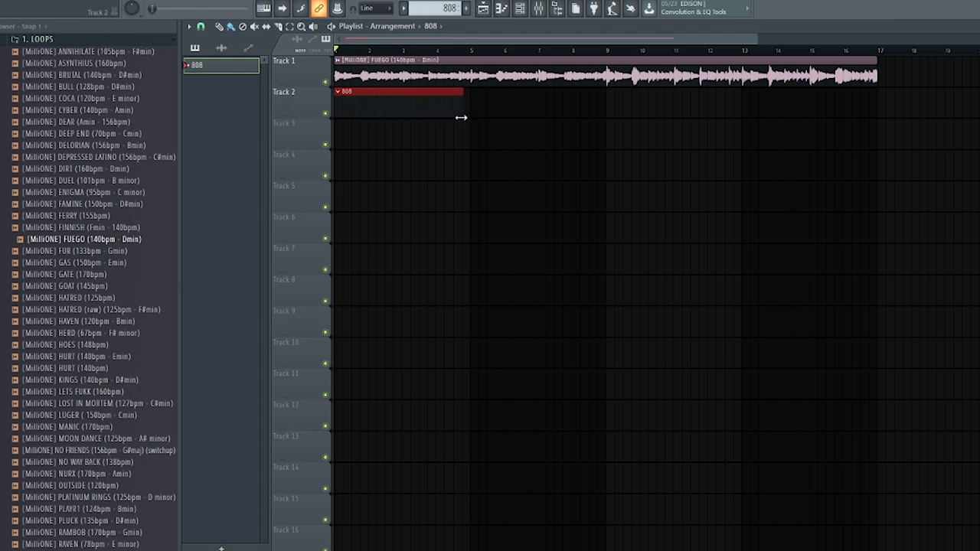
key(ctrl+z)
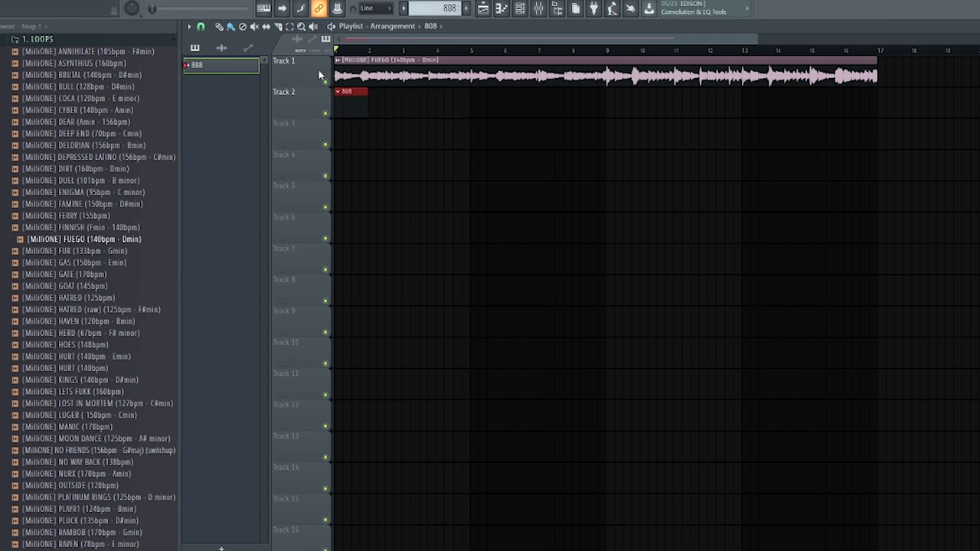
click(201, 26)
click(221, 191)
drag(367, 107, 610, 127)
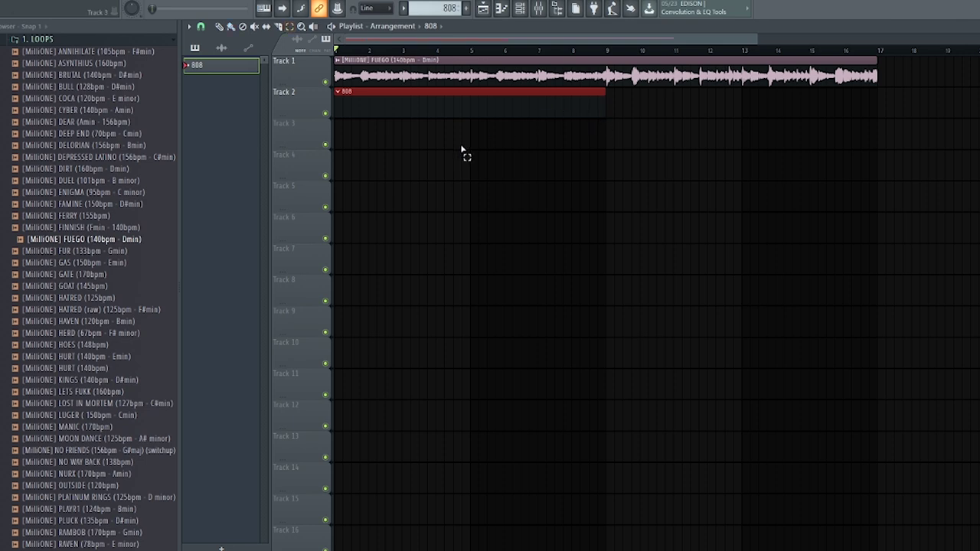
key(ctrl+b)
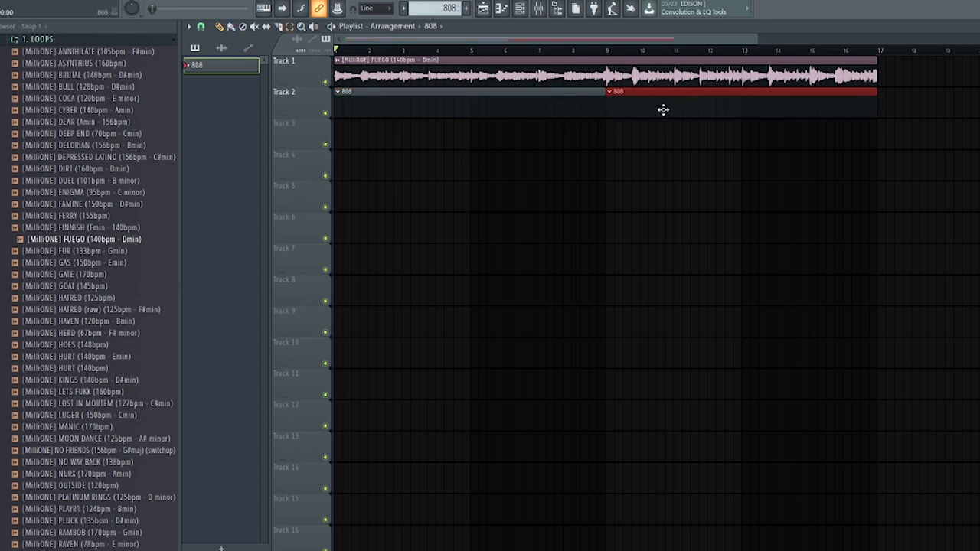
mouse_move(660, 106)
mouse_down()
mouse_move(682, 112)
mouse_move(663, 112)
mouse_up()
Step: Slice the FUEGO loop at bar 9 and replace its second half with a duplicate of the first half
key(c)
drag(605, 67, 608, 81)
key(e)
click(623, 80)
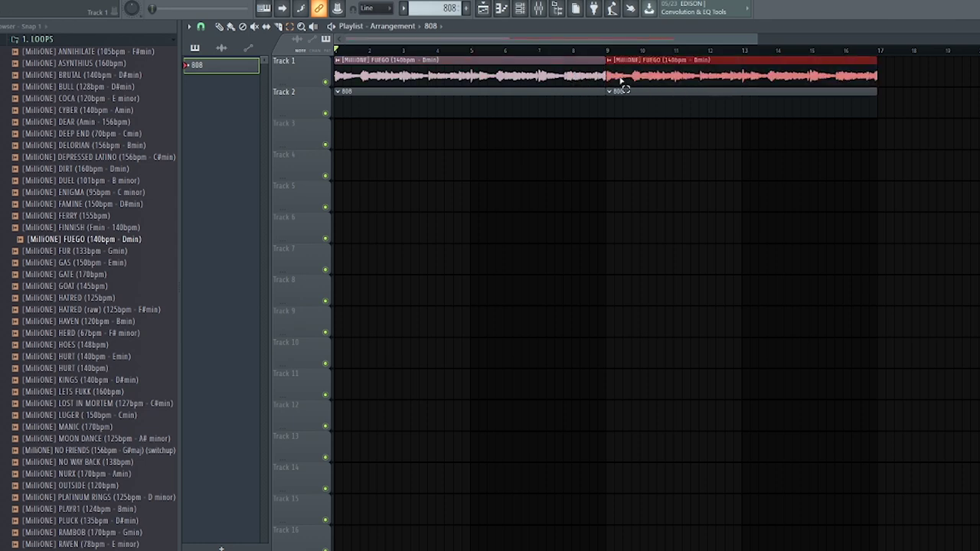
Step: Undo the FUEGO loop edits and the 808 clip duplication, and duplicate the 808 clip from bar 9 again
key(ctrl+z)
key(ctrl+z)
key(ctrl+z)
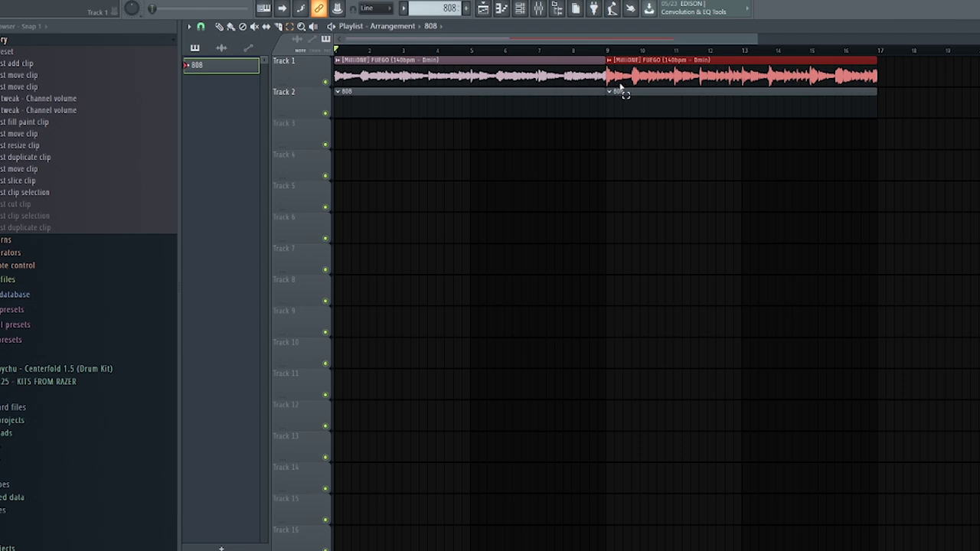
click(620, 93)
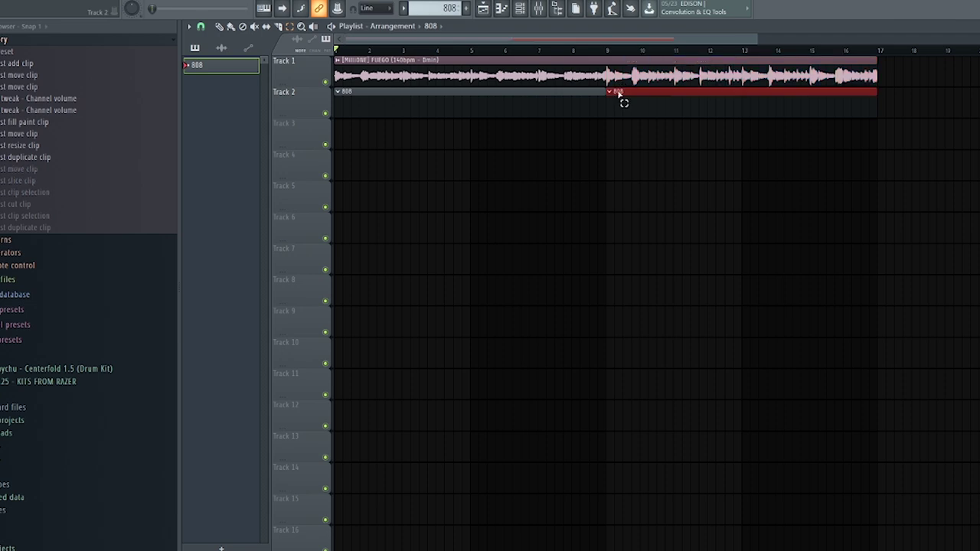
key(ctrl+z)
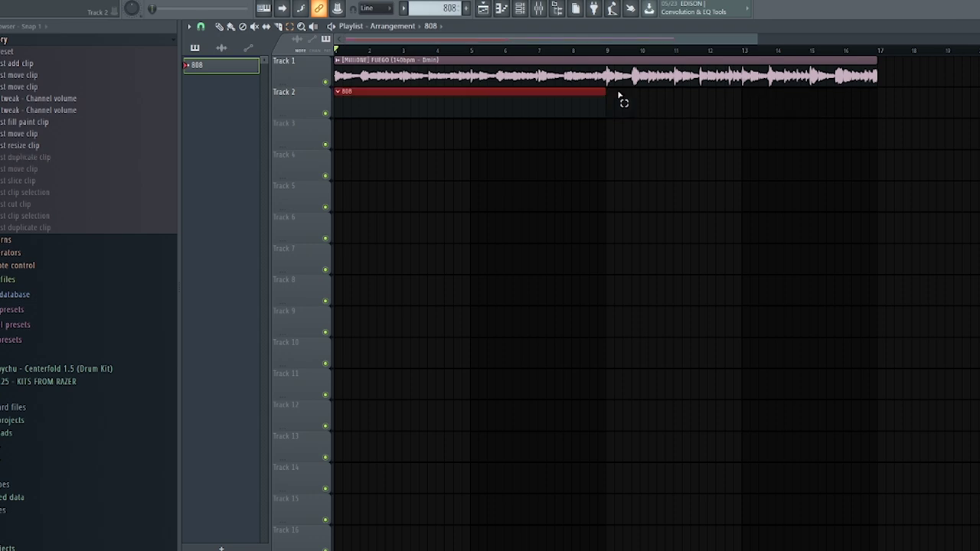
key(ctrl+b)
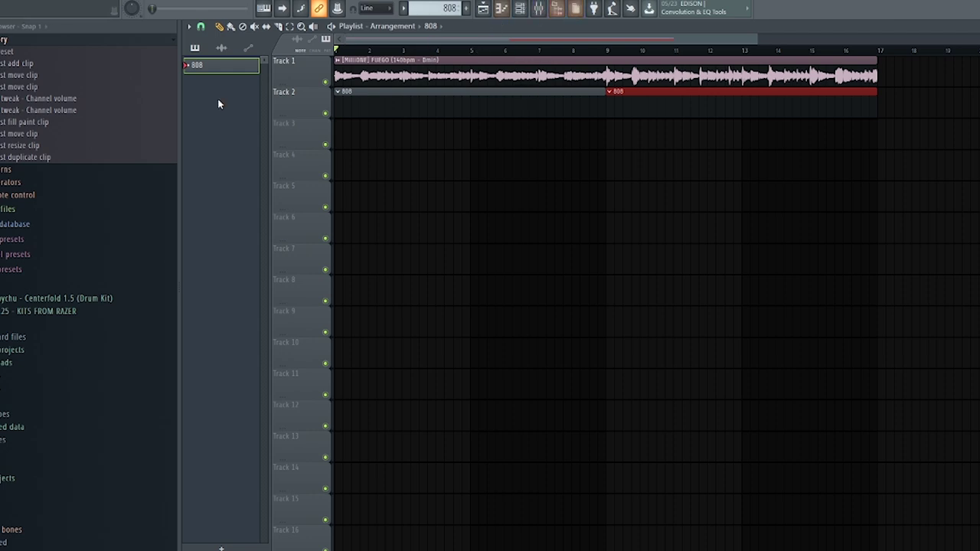
Step: Audition the samples in the 808s folder of the 4TEEN drum kit
scroll(49, 200, up, 1)
click(37, 329)
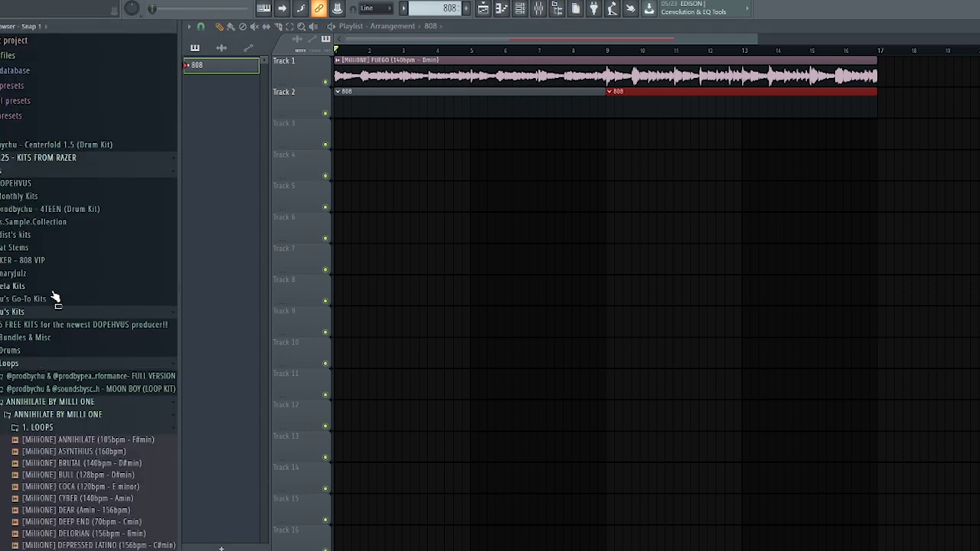
click(58, 212)
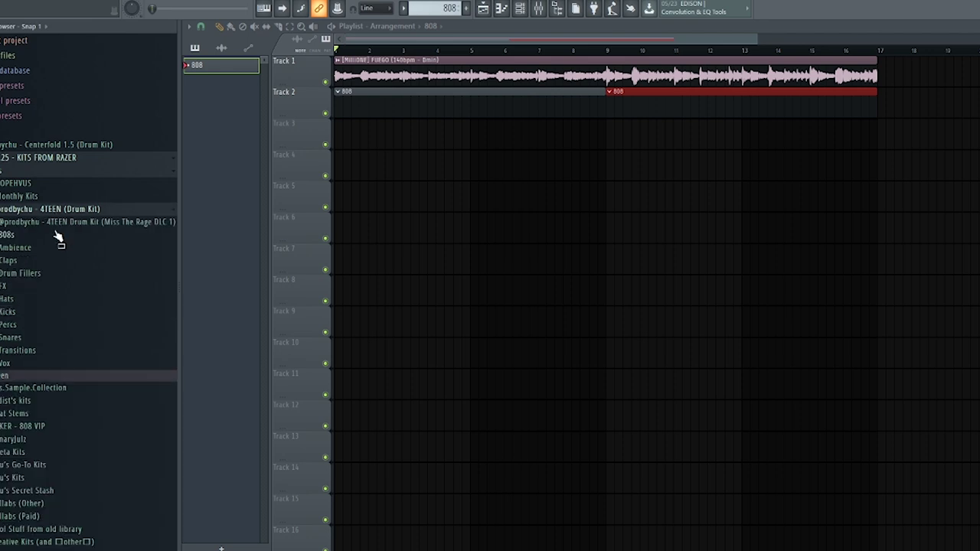
click(54, 237)
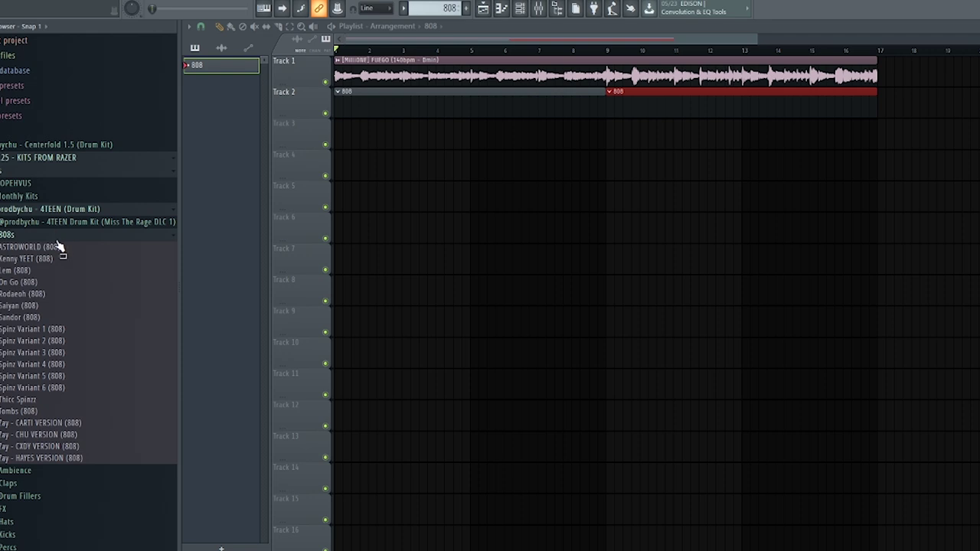
click(59, 248)
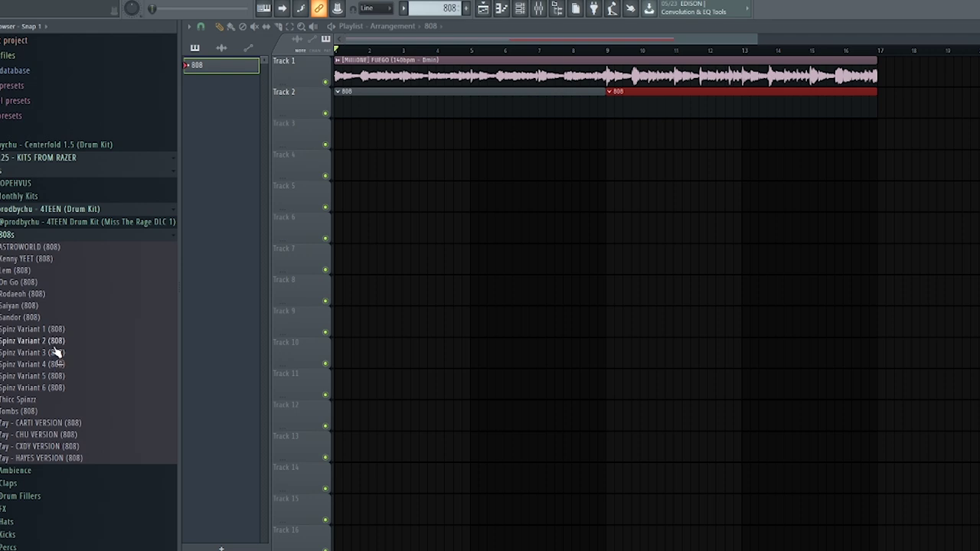
click(38, 208)
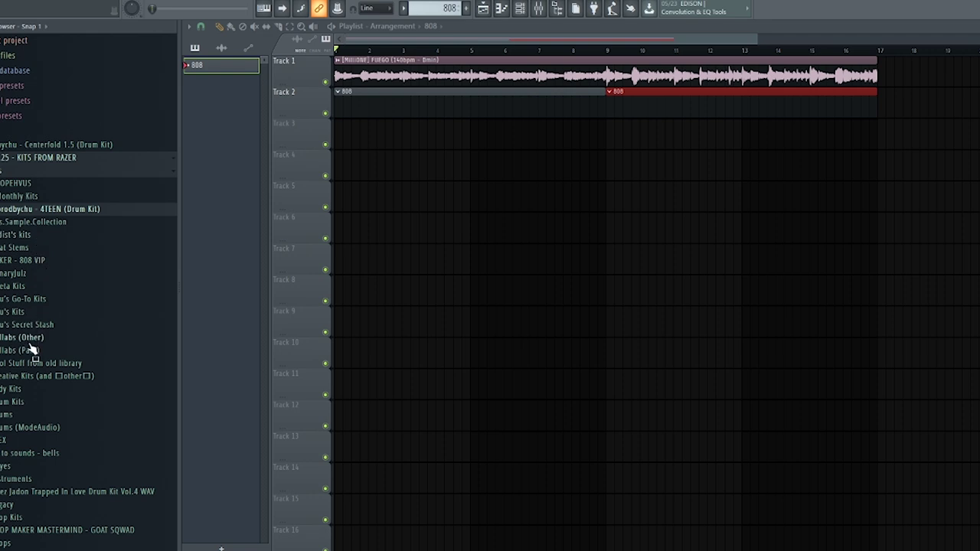
Step: Audition 808 samples in the Centerfold drumkit and in The Flatline Drum Kit Vol. 2
click(32, 315)
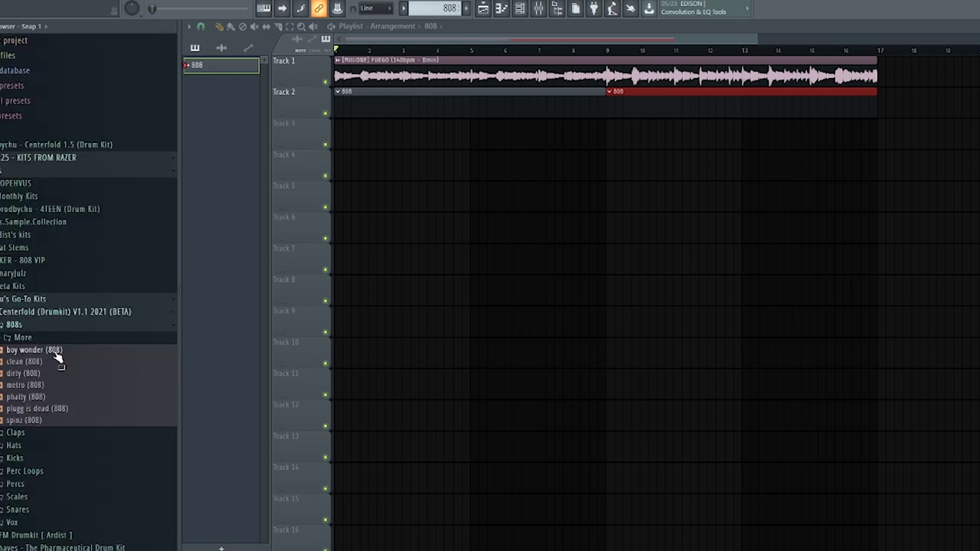
click(55, 352)
drag(54, 343, 49, 277)
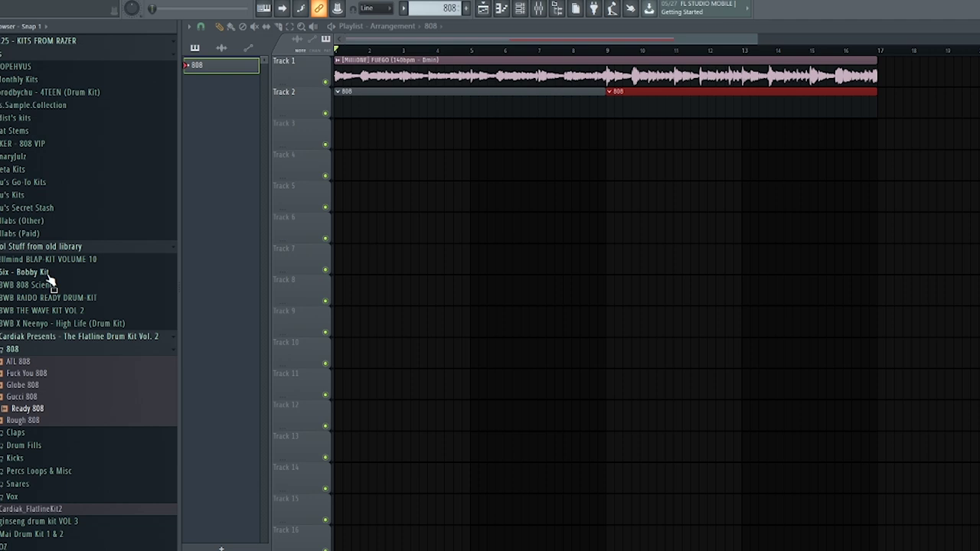
scroll(49, 281, up, 3)
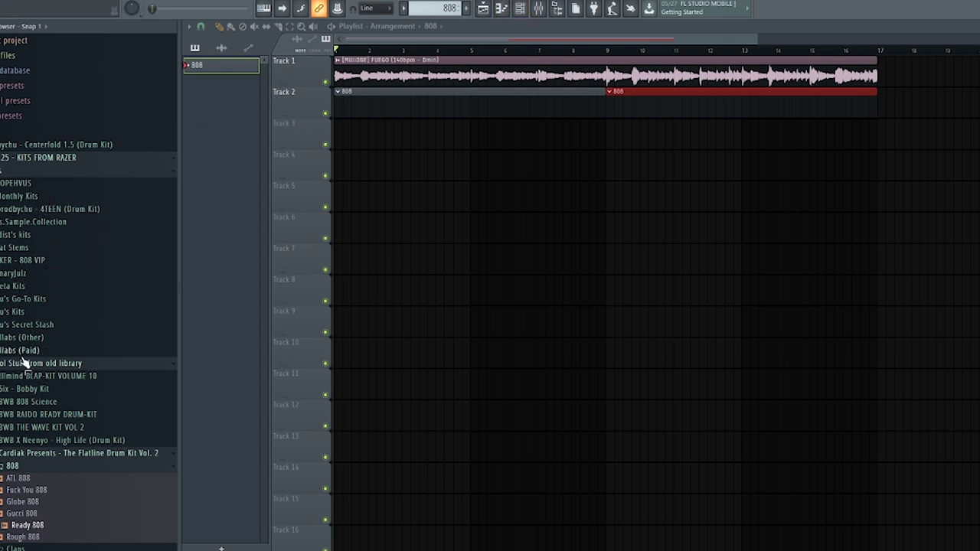
Step: Load the boy wonder (808) sample from the Centerfold (Drumkit) V1.1 2021 (BETA) 808s folder into a sampler channel
click(28, 301)
click(36, 338)
right_click(39, 346)
click(83, 349)
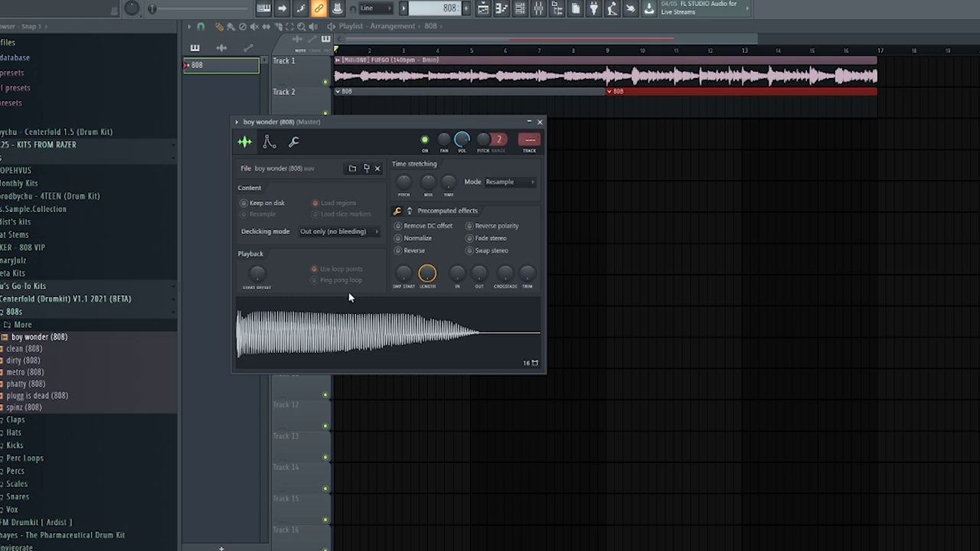
Step: Detect the pitch regions of the boy wonder (808) sample in the Edison audio editor
right_click(334, 344)
key(e)
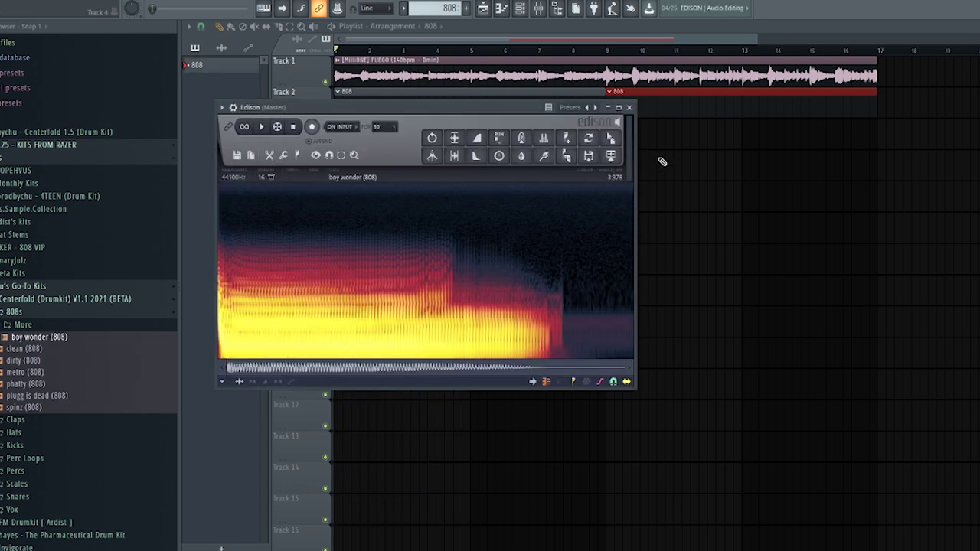
click(629, 107)
right_click(360, 337)
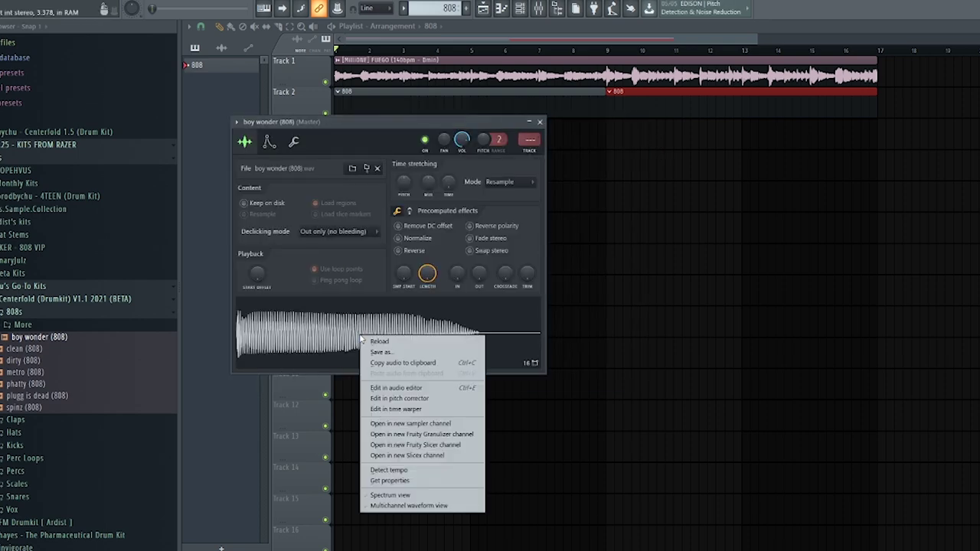
click(425, 388)
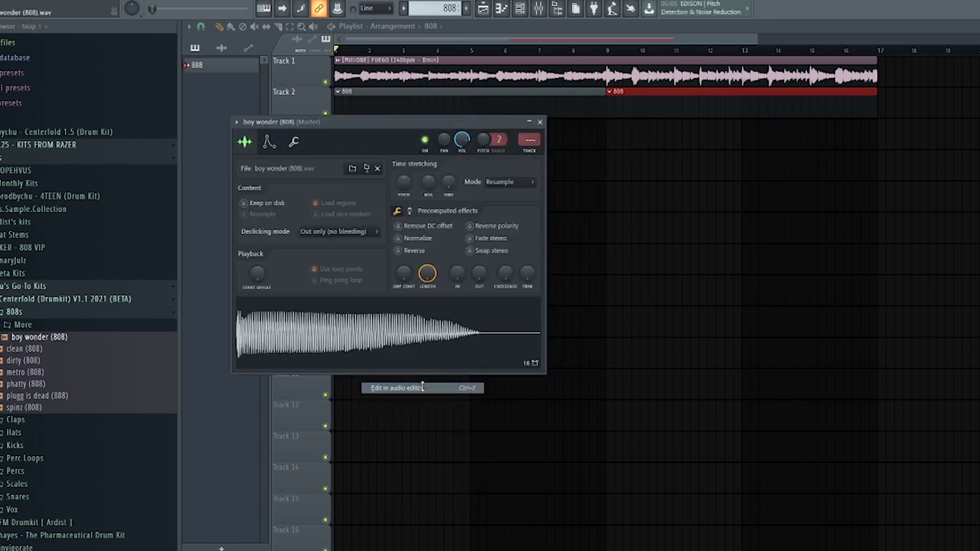
click(299, 155)
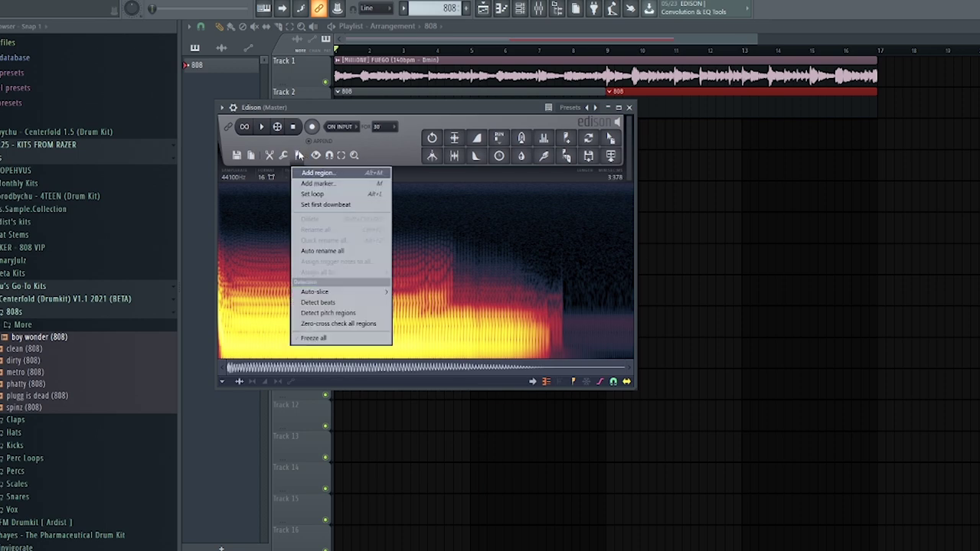
click(330, 313)
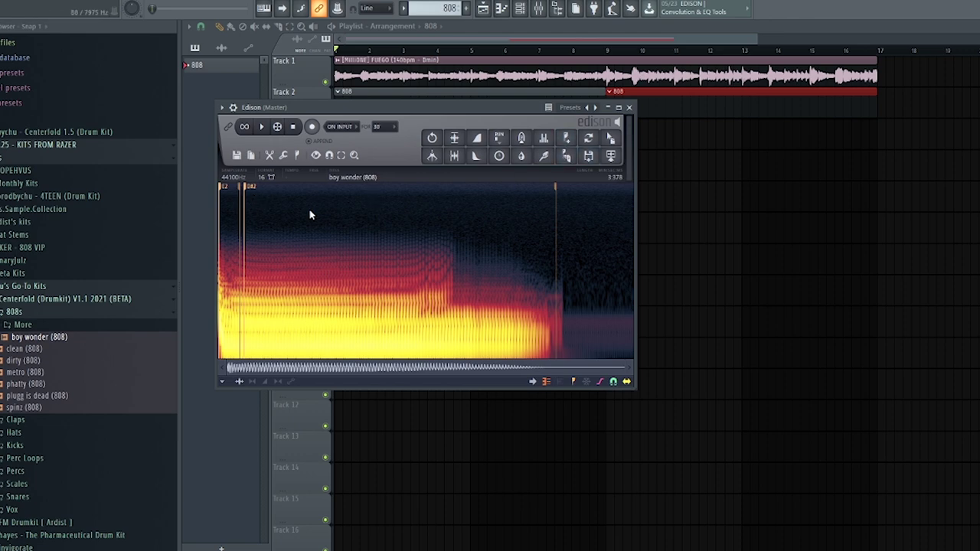
click(630, 109)
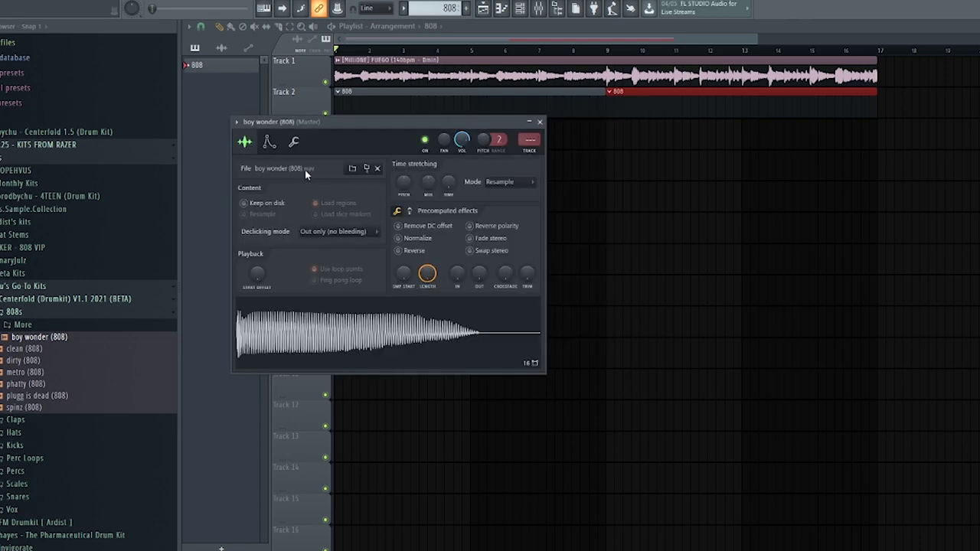
Step: Set the root note of the boy wonder (808) channel to D#5 and preview the sample at that note
click(295, 144)
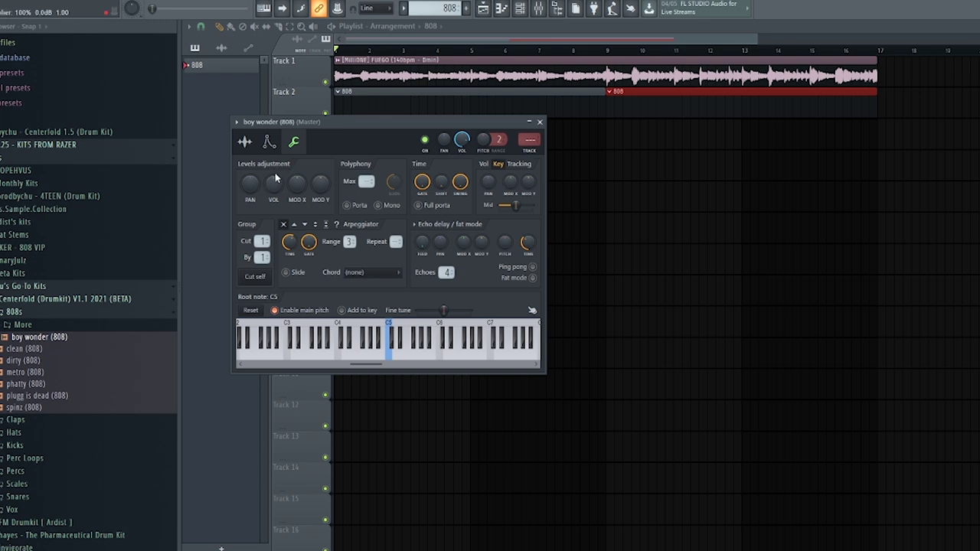
click(391, 357)
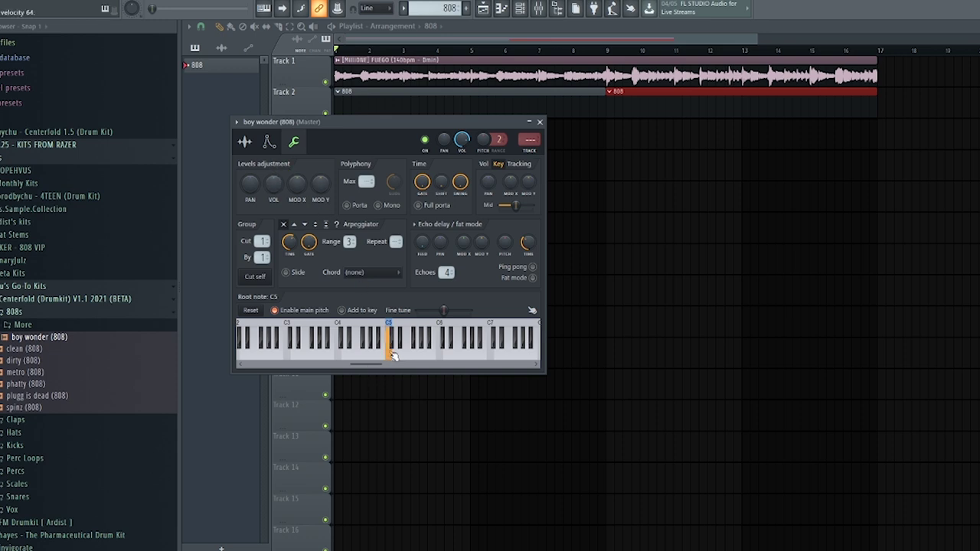
click(245, 142)
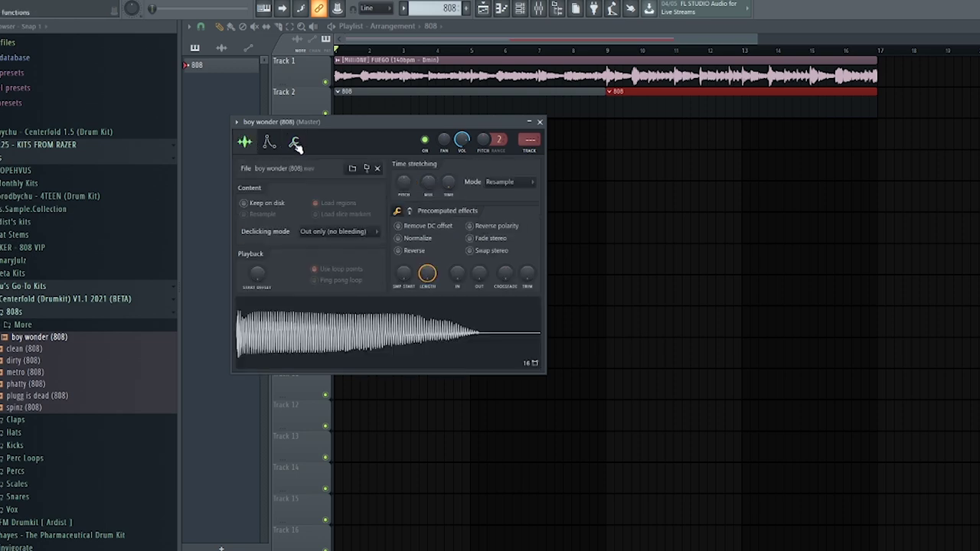
click(295, 144)
drag(340, 122, 436, 140)
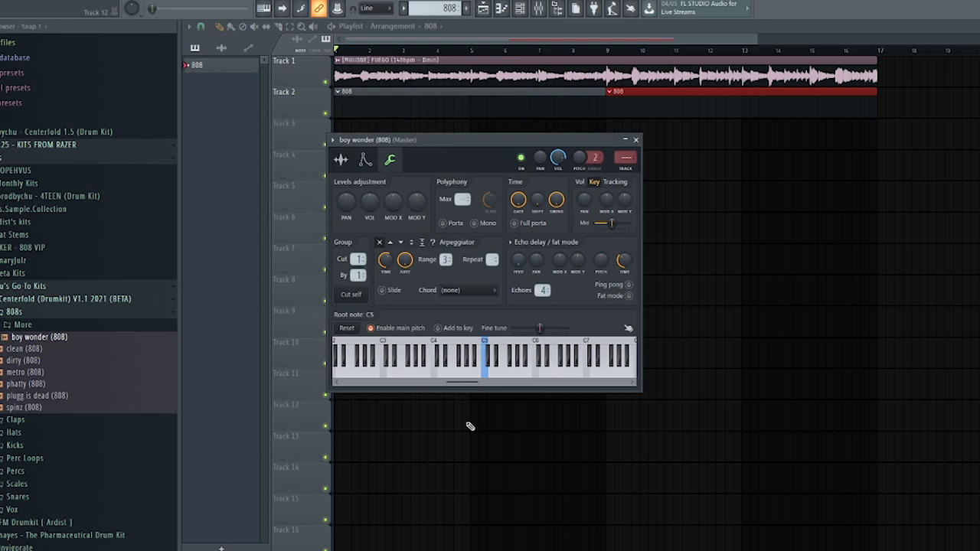
click(485, 374)
click(488, 373)
click(497, 365)
right_click(498, 365)
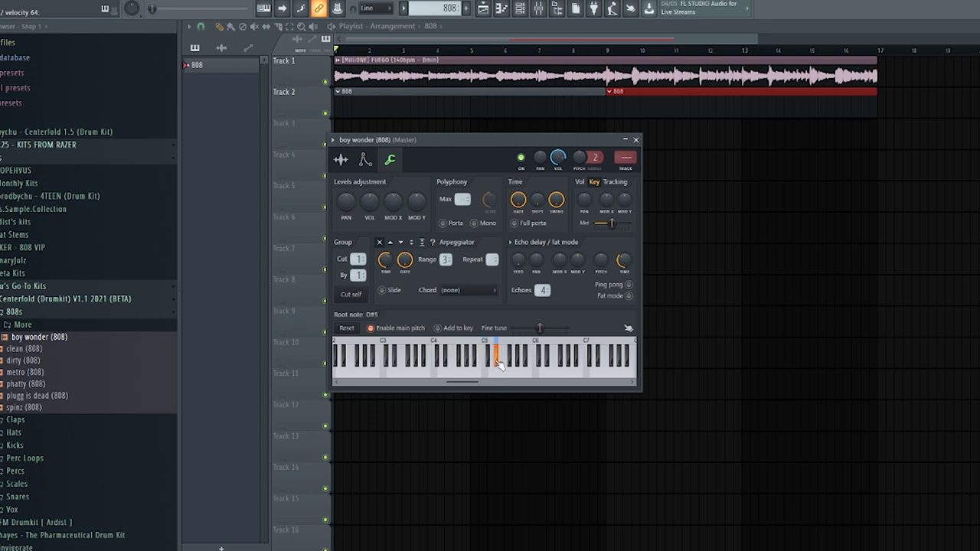
click(499, 363)
click(635, 140)
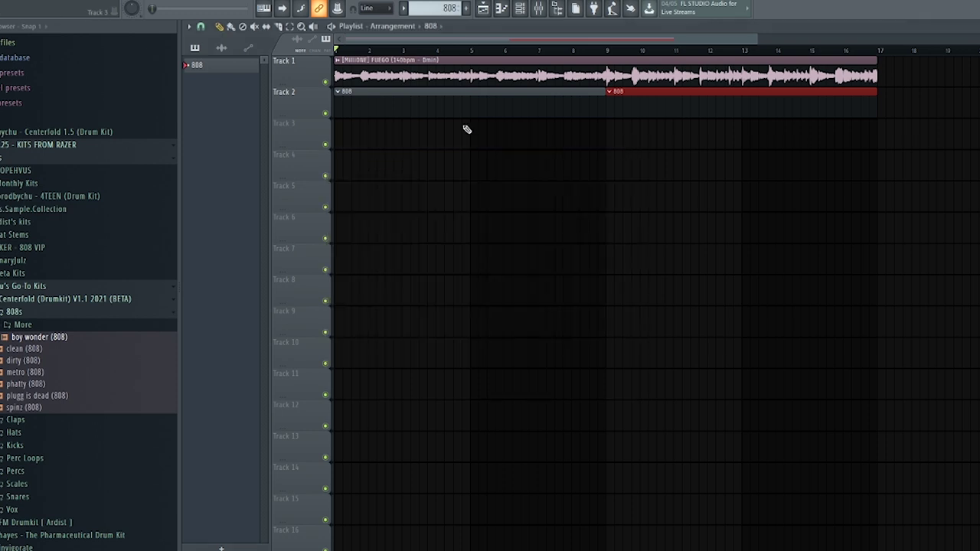
Step: Open the boy wonder (808) sample from the channel rack in the NewTone pitch corrector
click(521, 9)
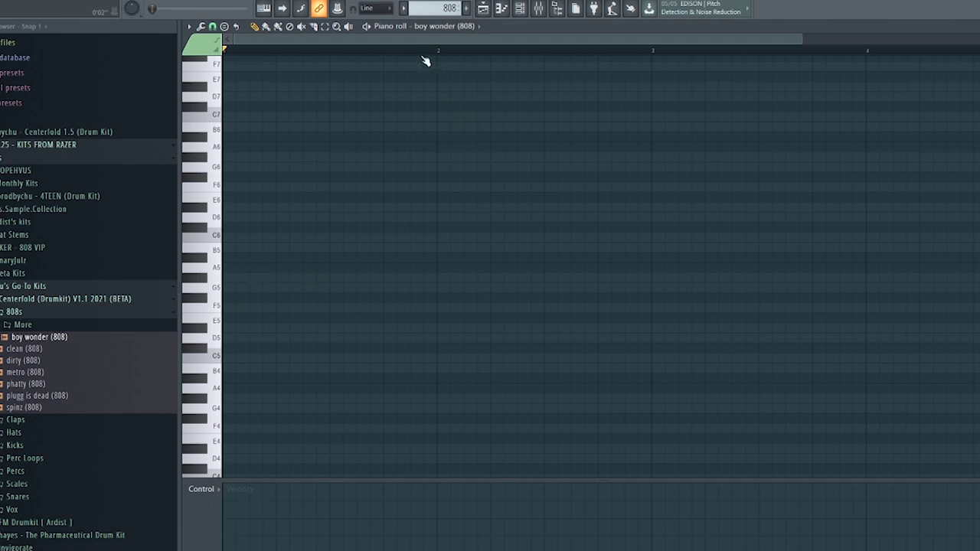
key(Escape)
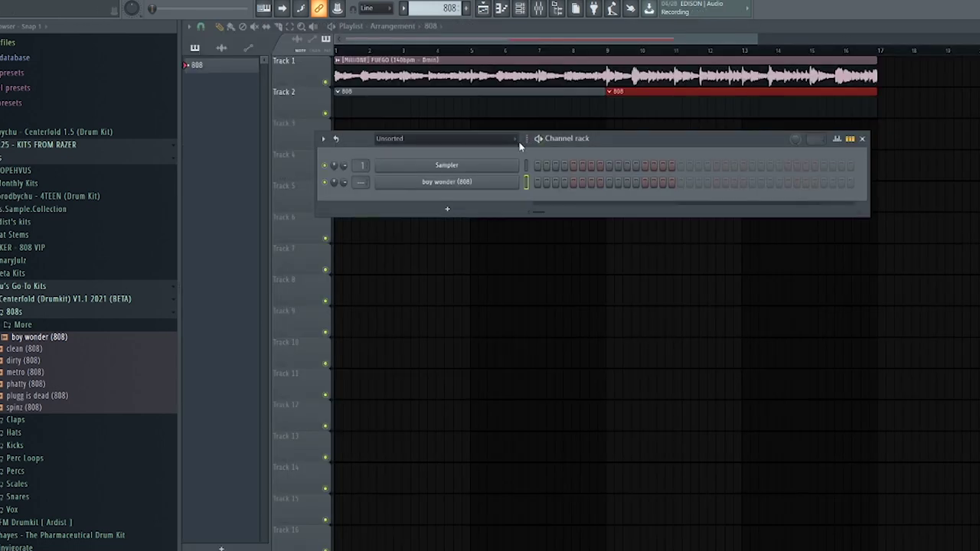
right_click(475, 188)
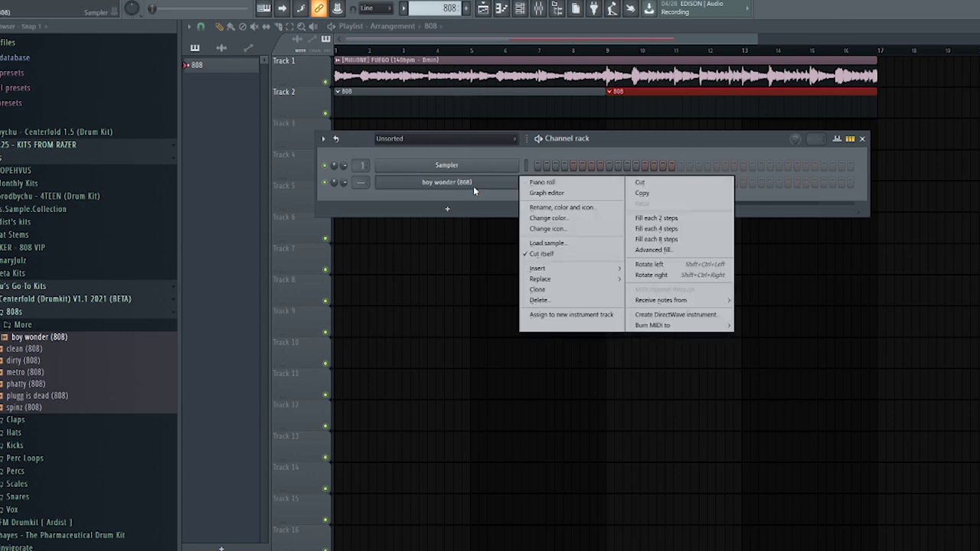
click(473, 186)
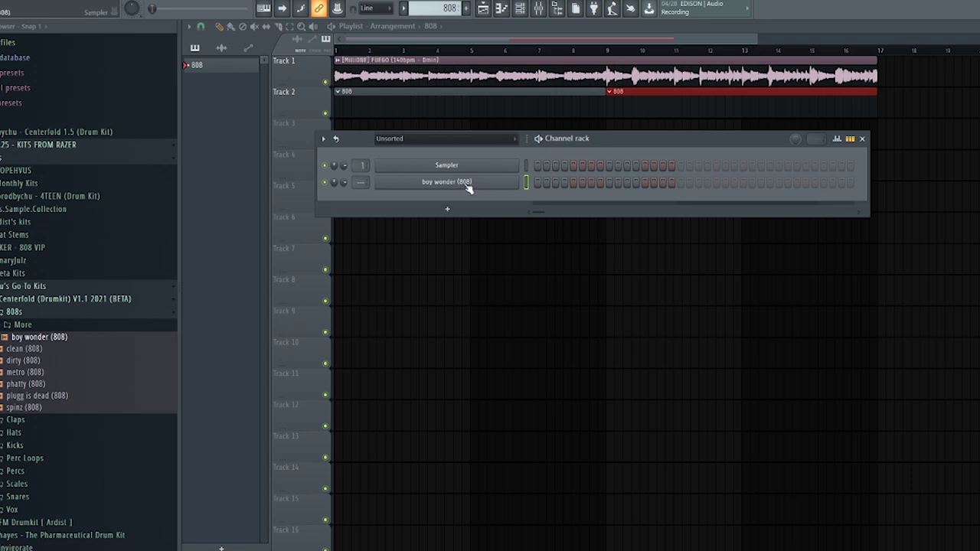
click(469, 188)
right_click(466, 358)
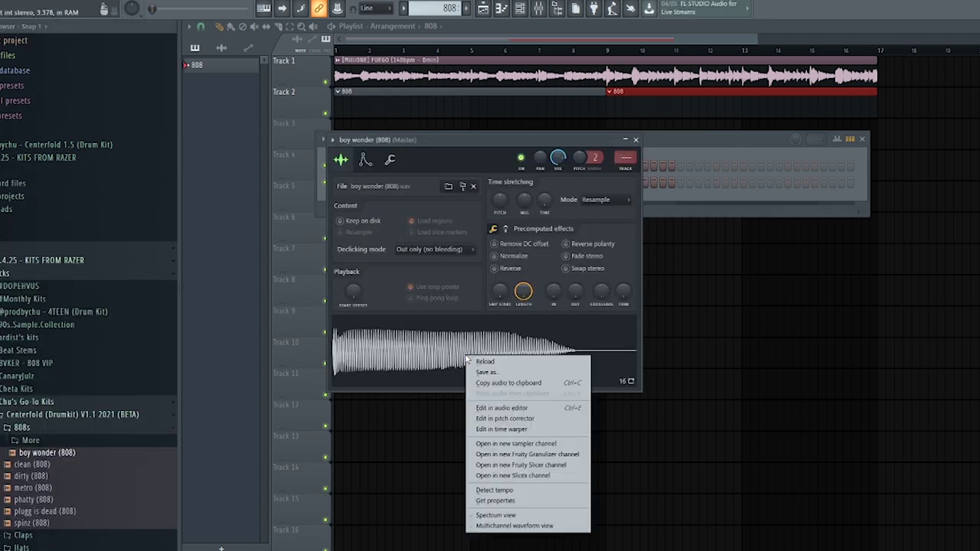
click(507, 418)
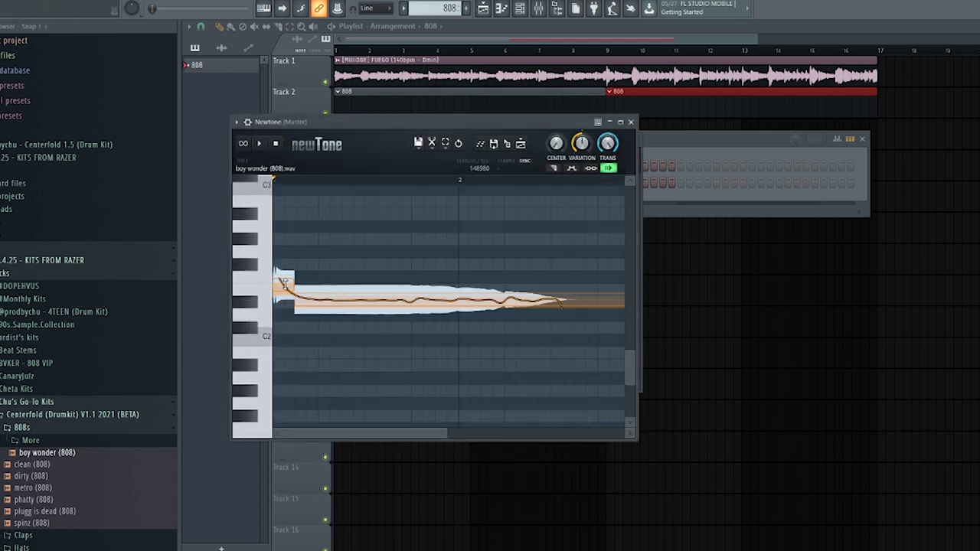
Step: Move the sample's opening pitch segment down to D#2 and turn the Center correction up fully
click(281, 285)
drag(281, 285, 281, 296)
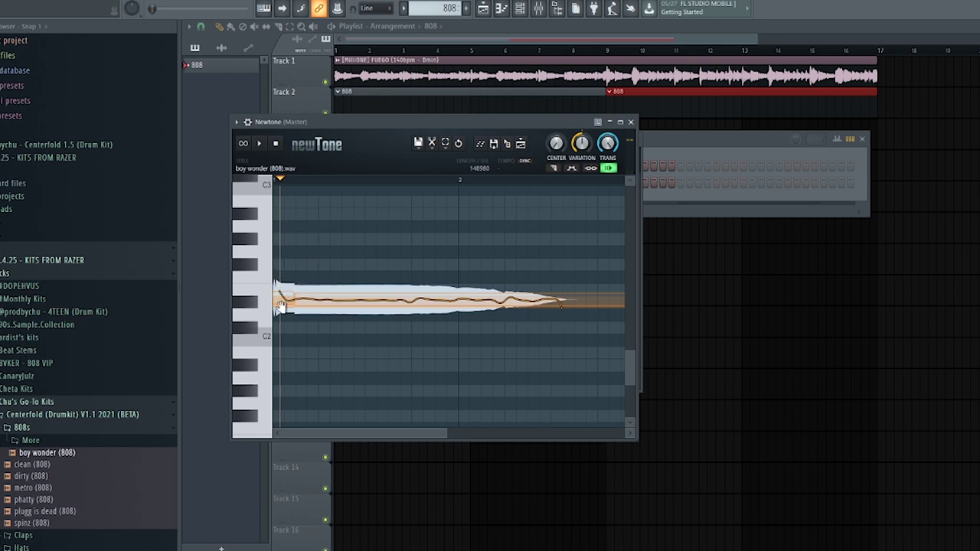
mouse_move(281, 296)
mouse_down()
mouse_move(281, 285)
mouse_move(281, 296)
mouse_up()
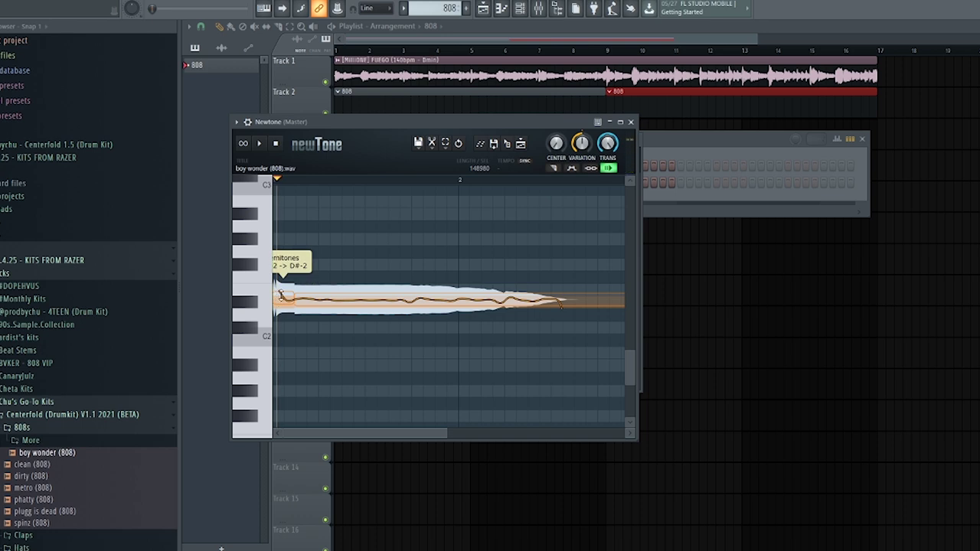
drag(556, 143, 556, 70)
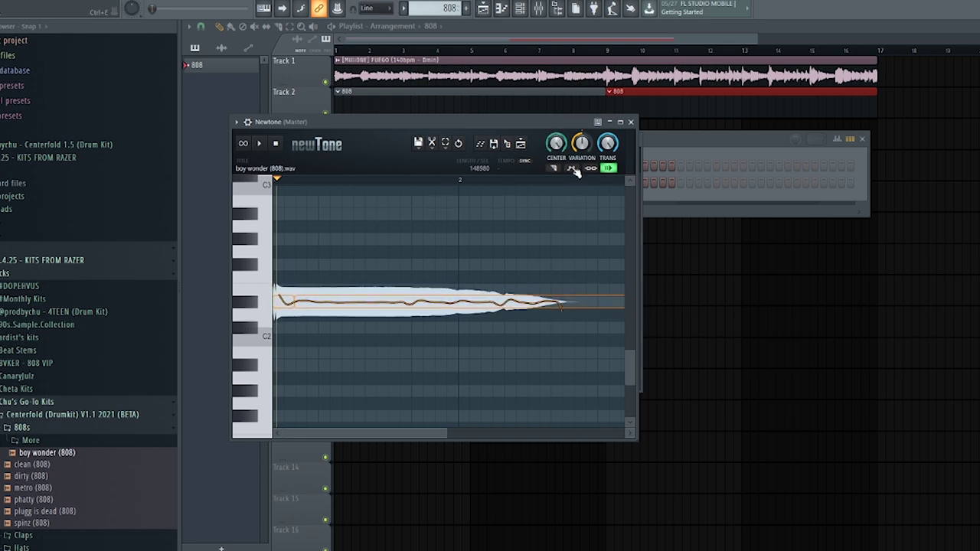
Step: Try flattening the sample's pitch curve with the Variation control and reset it to its default
drag(581, 143, 582, 182)
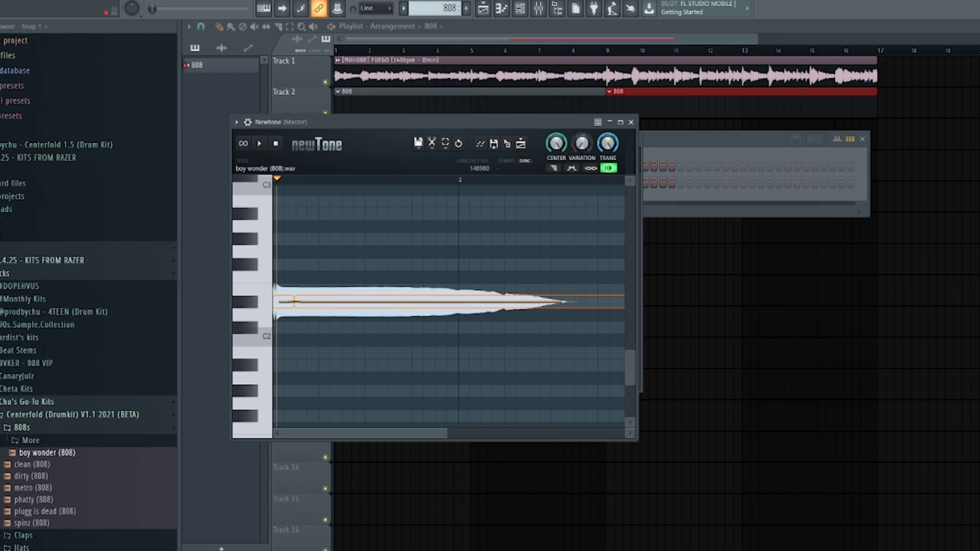
right_click(580, 145)
click(580, 146)
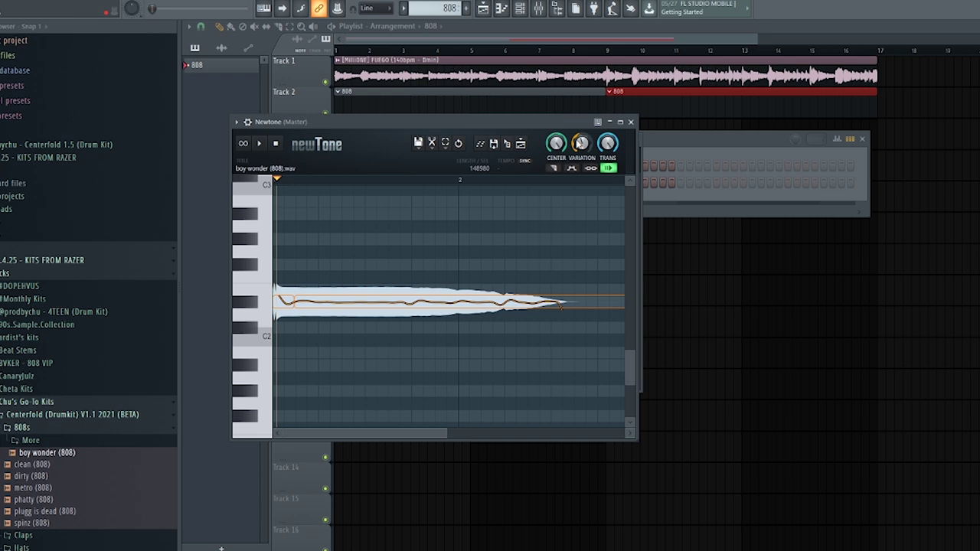
Step: Send the pitch-corrected 808 sample from NewTone to the channel rack as a new sampler channel
drag(555, 122, 935, 250)
click(635, 139)
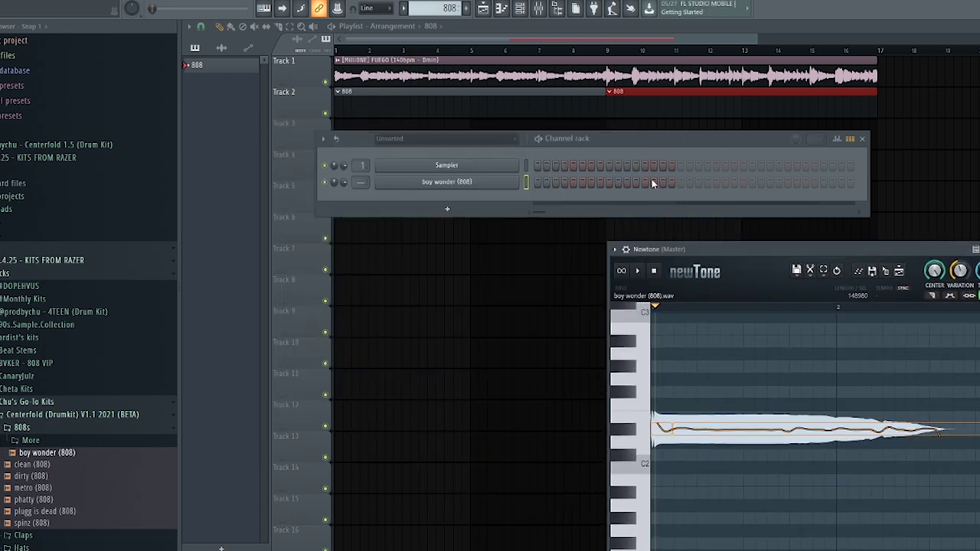
drag(886, 273, 446, 200)
Step: Set the root note of the boy wonder (808) #2 channel to D#5
click(478, 201)
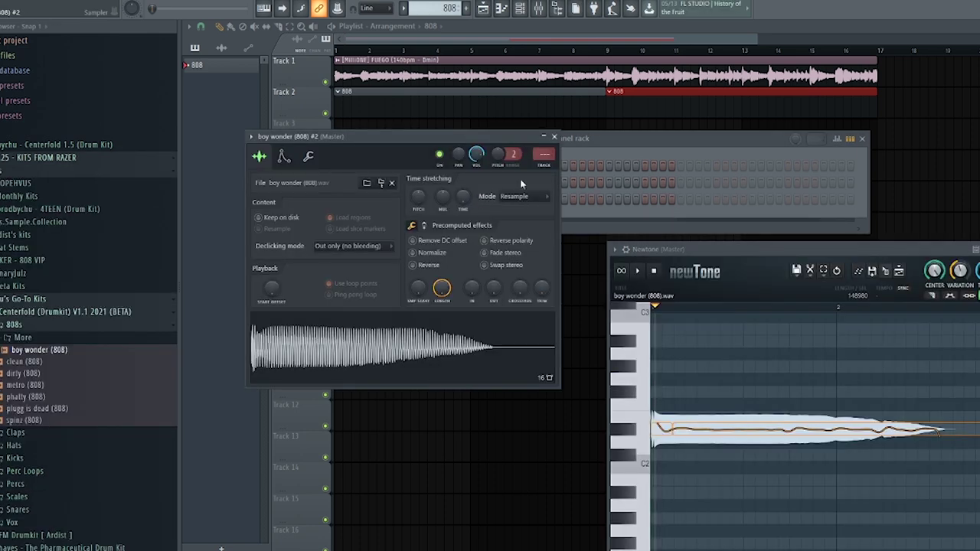
click(559, 136)
click(491, 205)
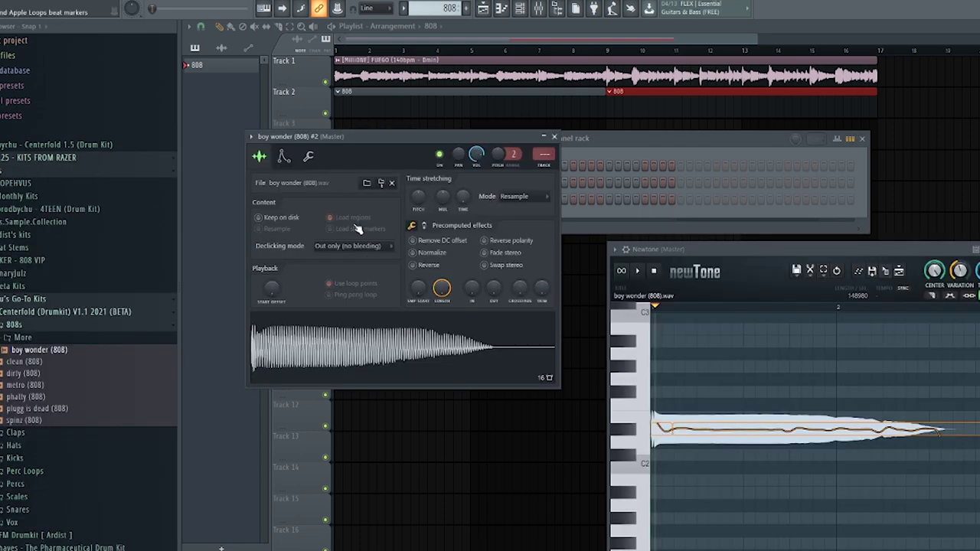
click(309, 156)
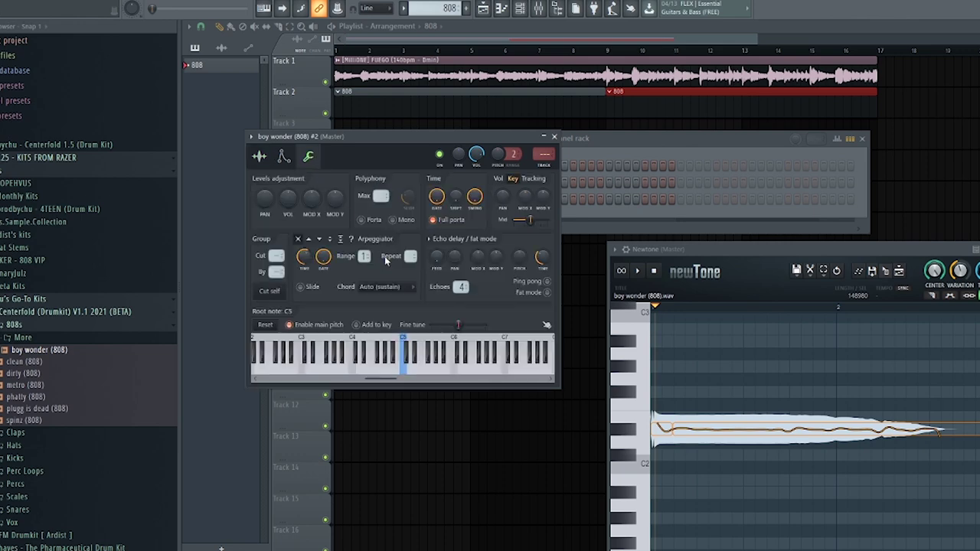
right_click(415, 355)
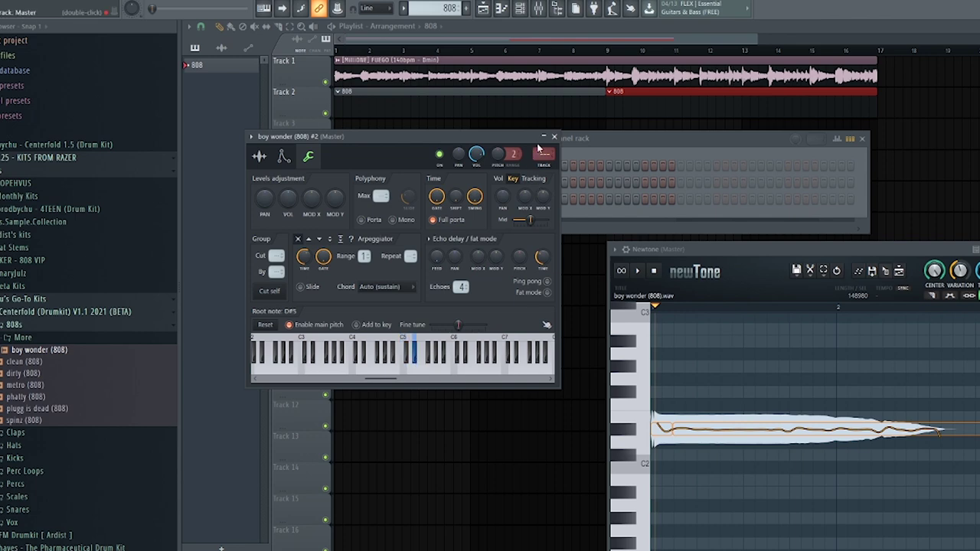
click(259, 157)
click(554, 136)
Step: Delete the original boy wonder (808) channel from the channel rack
right_click(469, 185)
click(538, 299)
click(544, 303)
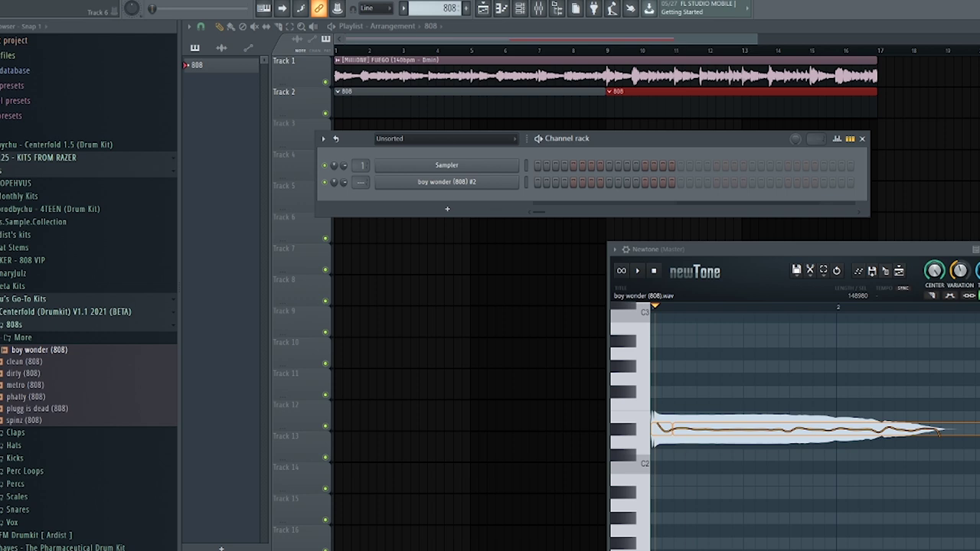
Step: Place a short G#5 note at the start of bar 1 in the boy wonder (808) #2 piano roll
drag(564, 144, 508, 180)
right_click(451, 218)
click(454, 219)
drag(230, 266, 231, 277)
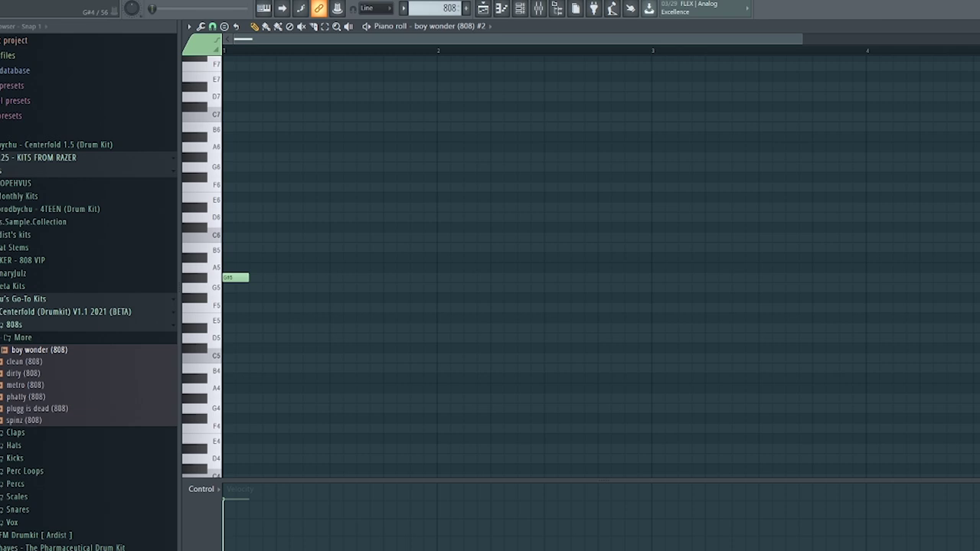
Step: Raise the 808 note to D6 in semitone steps, playing it back to audition each pitch
key(space)
key(space)
key(shift+Up)
key(space)
key(space)
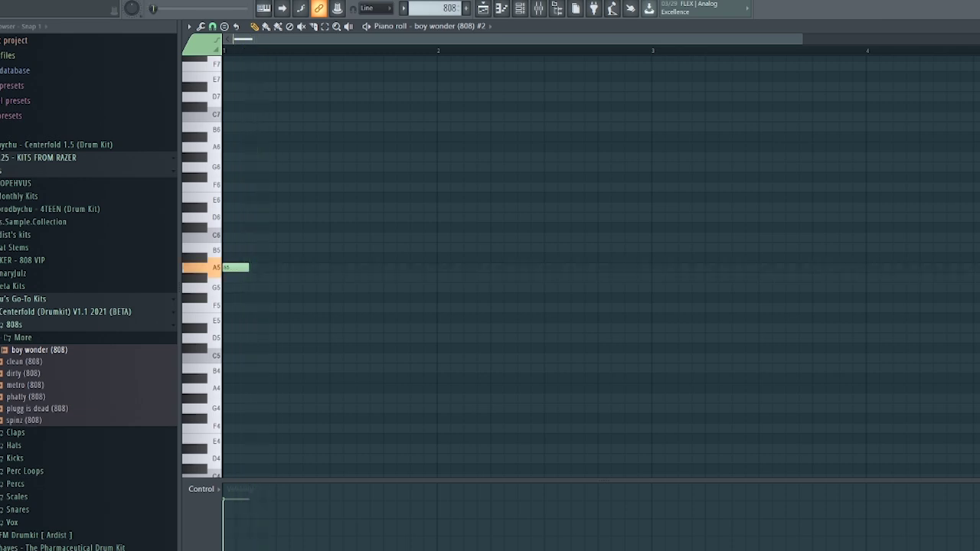
key(shift+Up)
key(space)
key(shift+Up)
key(space)
key(space)
key(shift+Up)
key(space)
key(space)
key(shift+Up)
key(space)
key(space)
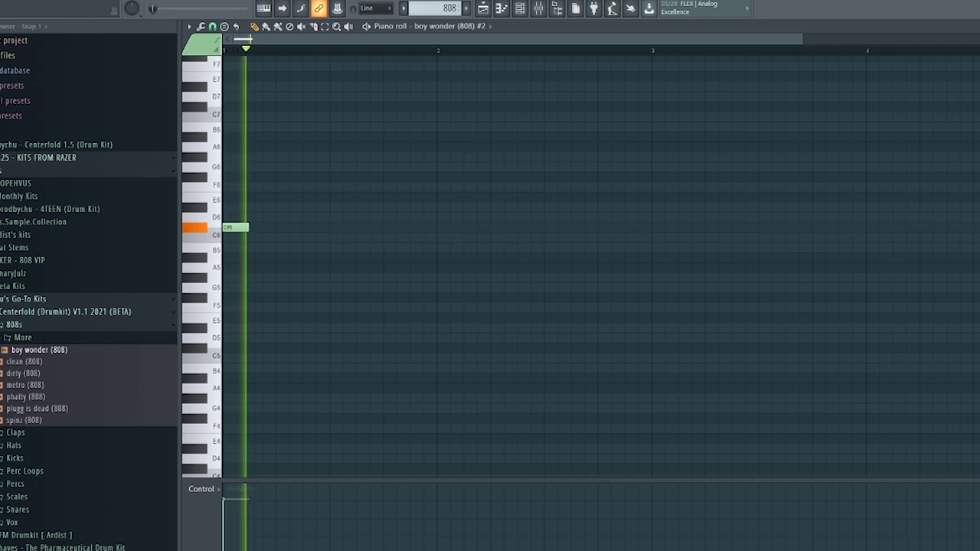
key(shift+Up)
key(space)
key(space)
key(space)
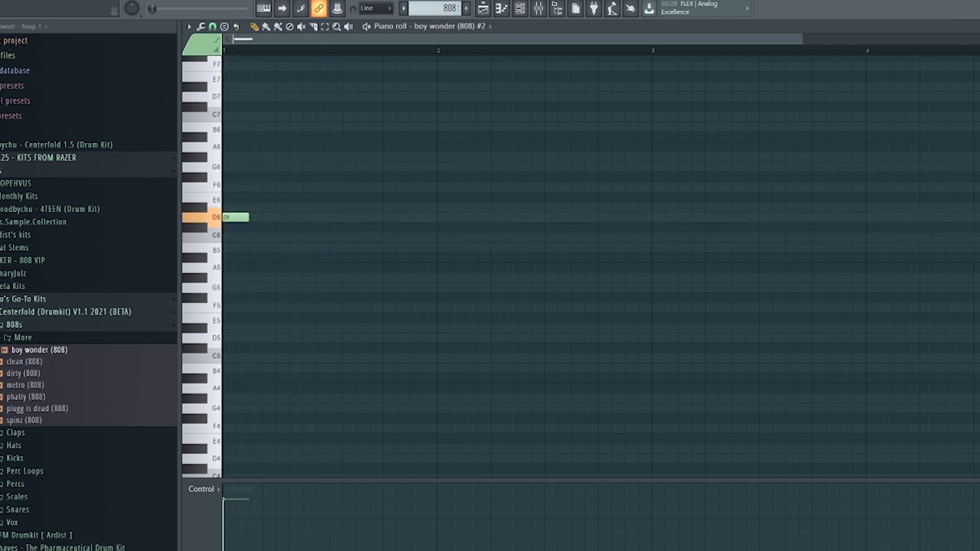
Step: Stretch the D6 note to one full bar, preview it, and shorten it to half a bar
drag(248, 218, 437, 257)
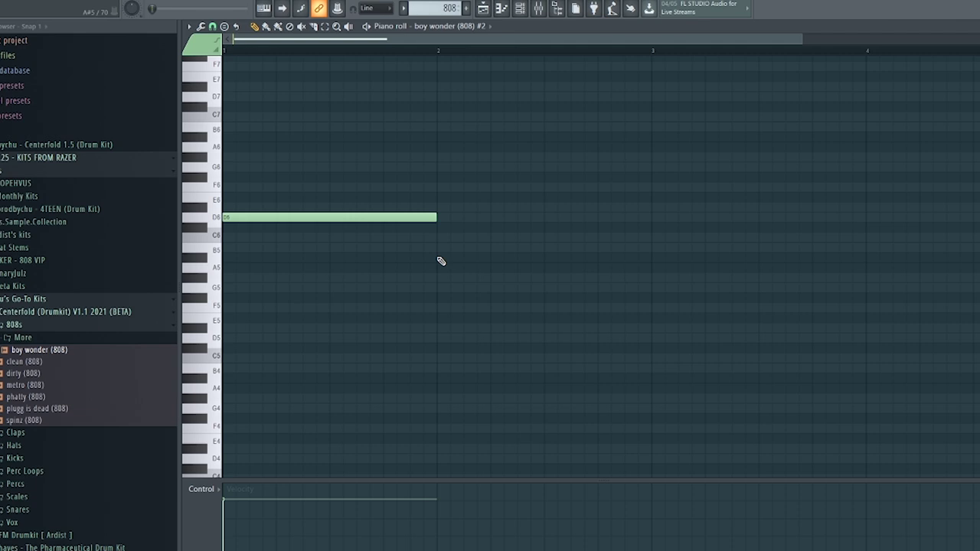
key(space)
key(space)
drag(437, 217, 328, 219)
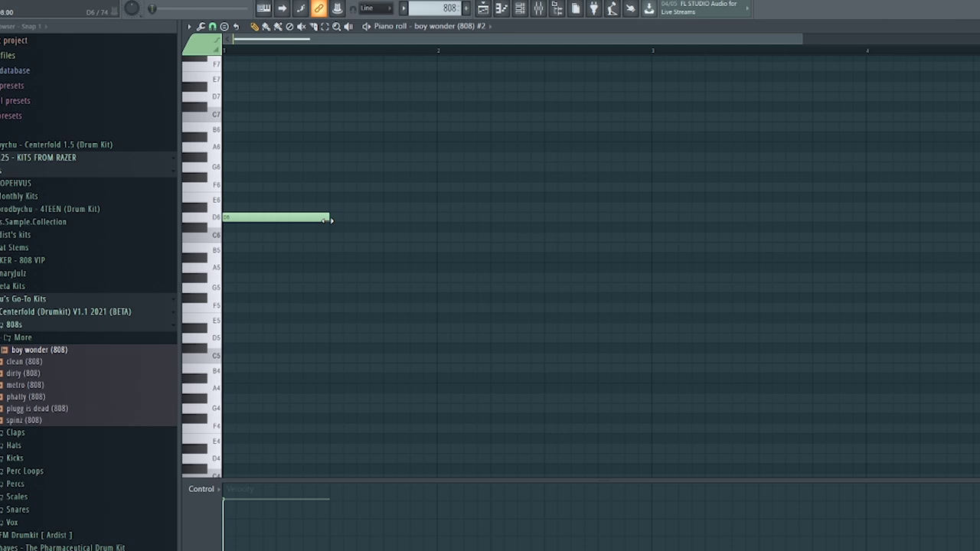
Step: Place two short D6 notes in bar 1 of the 808 pattern, at beat 4 and half a beat after it
key(space)
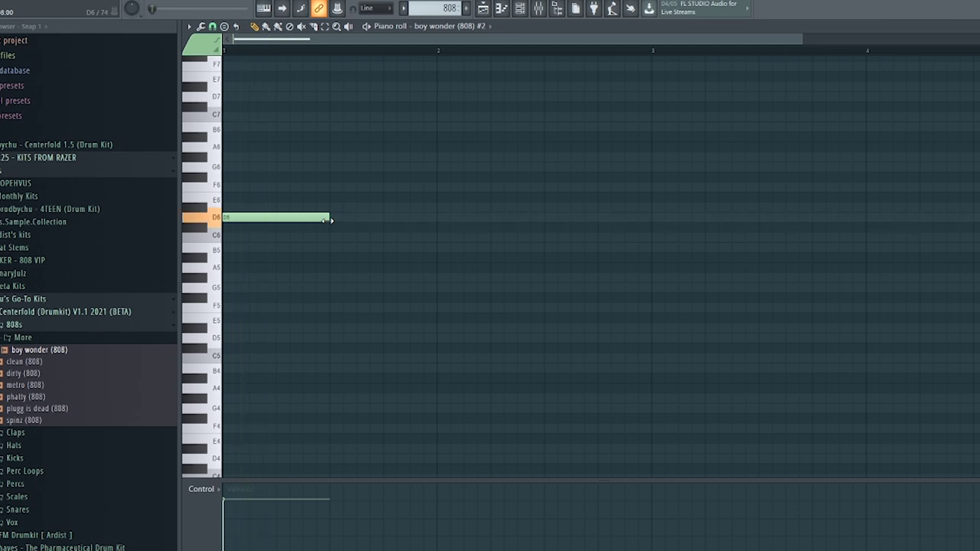
click(385, 218)
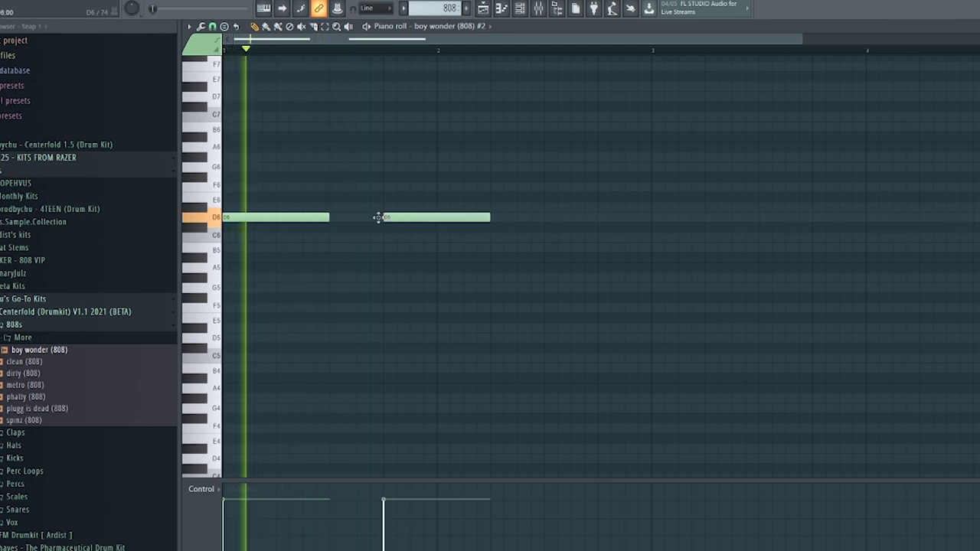
key(space)
drag(487, 217, 396, 217)
key(space)
click(413, 217)
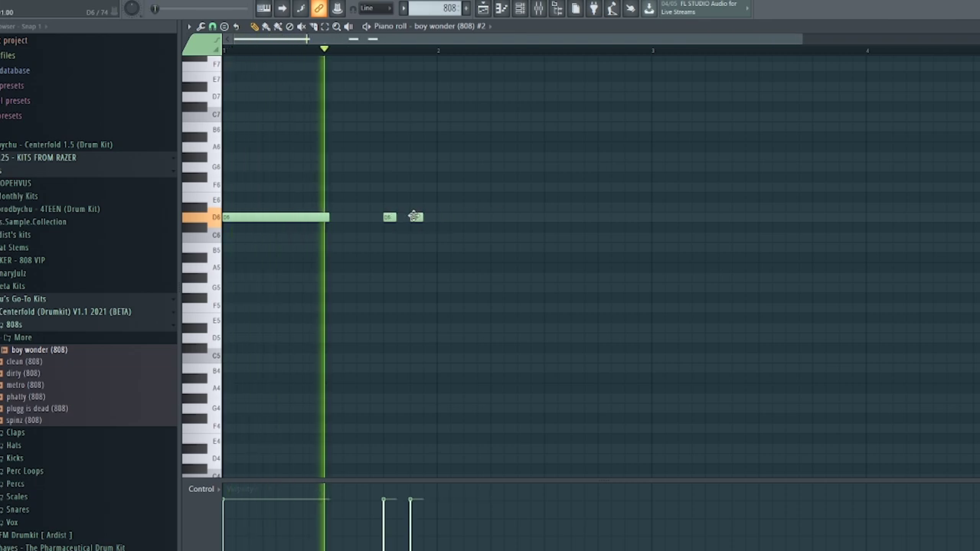
Step: Add short D6 notes at beat 2 of bar 2, the start of bar 3, and beats 2 and 3 of bar 4
click(496, 218)
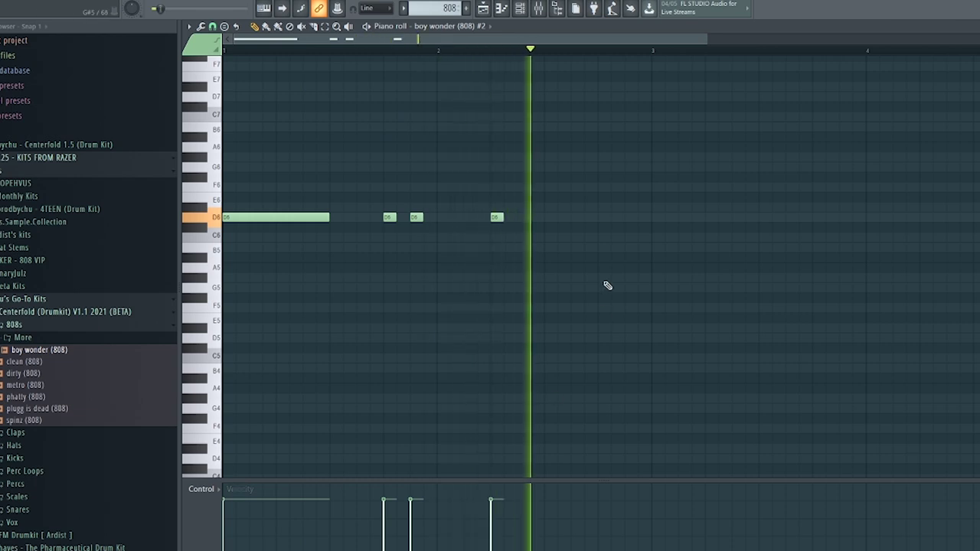
click(653, 218)
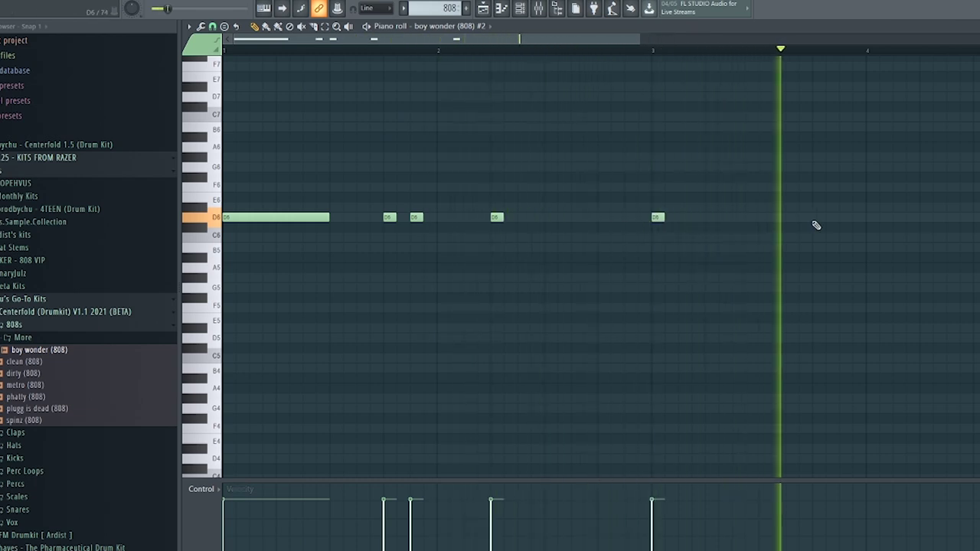
click(924, 218)
click(975, 217)
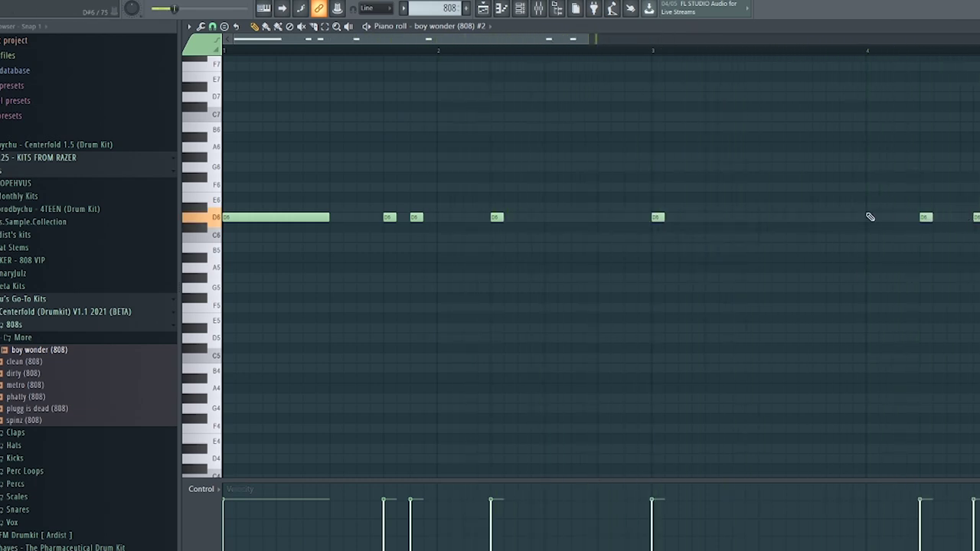
key(space)
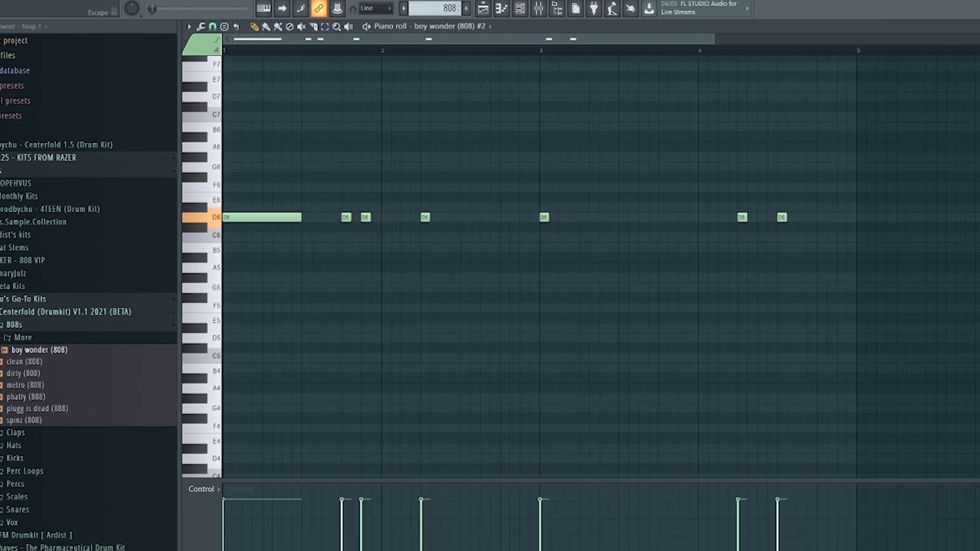
Step: Enable Cut itself for the boy wonder (808) #2 channel in the channel rack
click(978, 26)
click(411, 219)
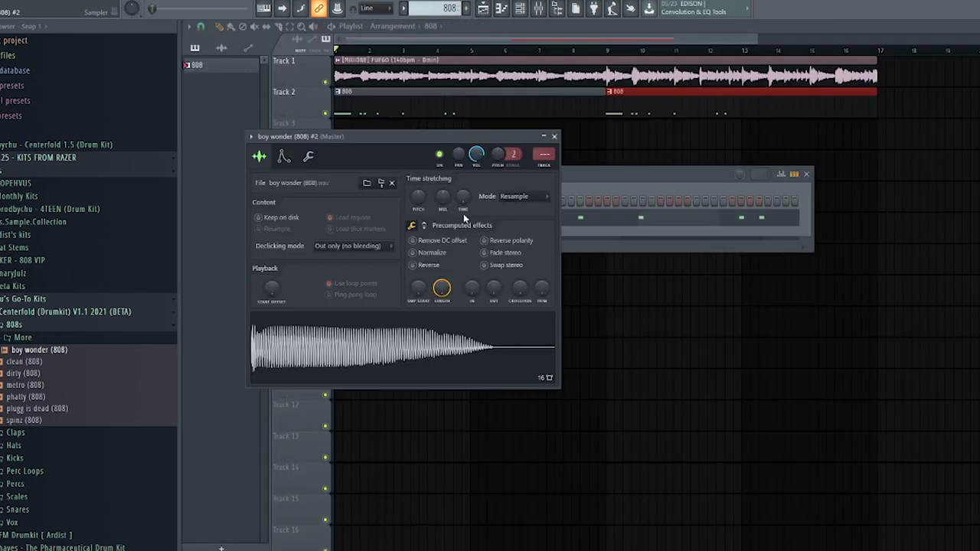
click(556, 139)
right_click(425, 217)
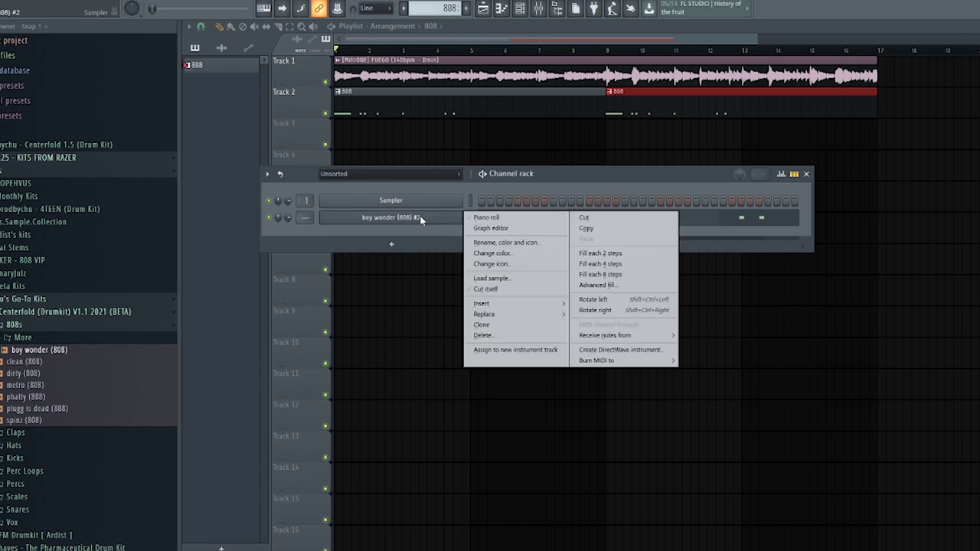
click(400, 228)
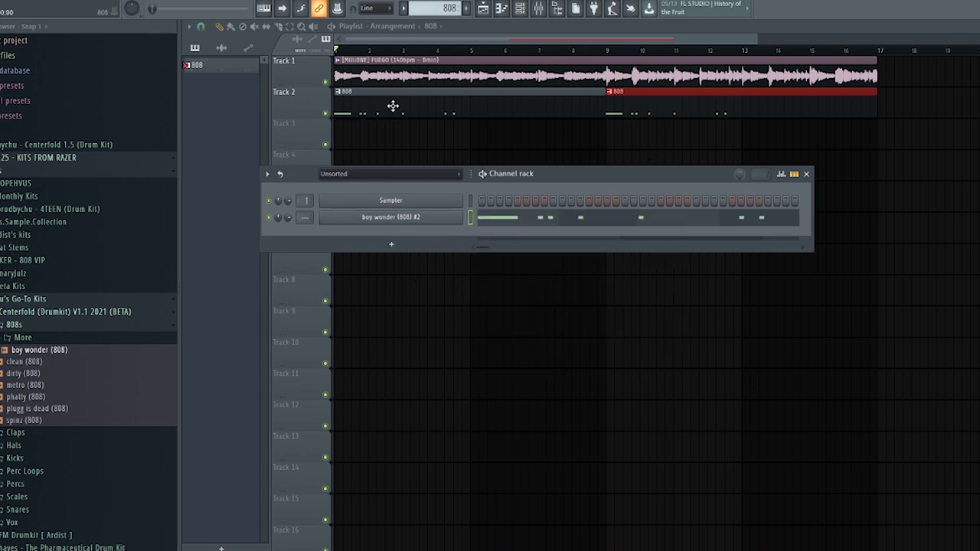
right_click(436, 225)
click(502, 290)
click(442, 221)
click(627, 242)
right_click(443, 226)
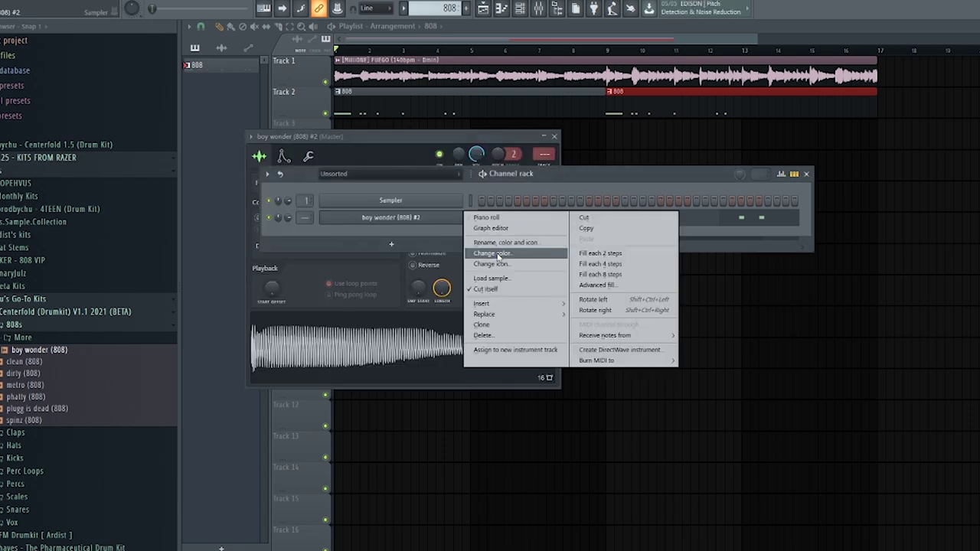
click(636, 179)
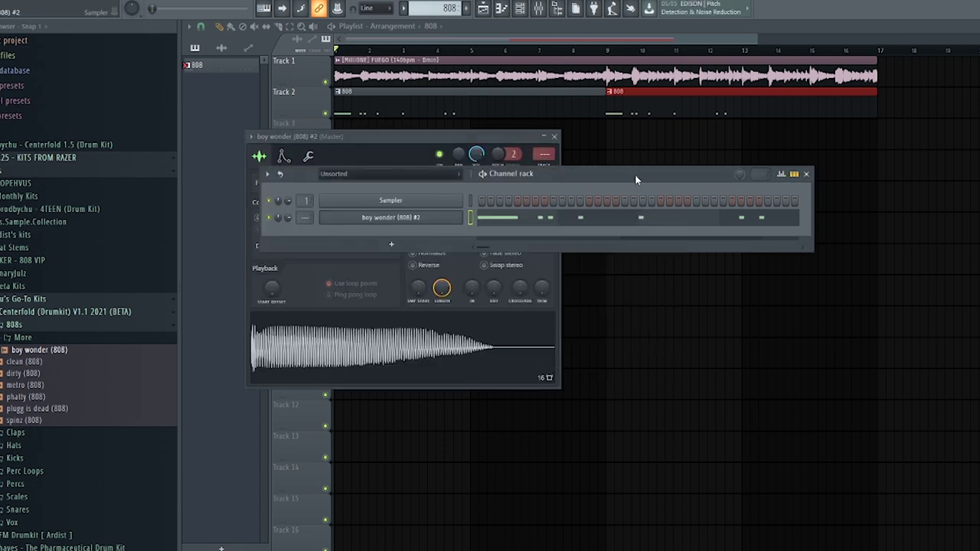
Step: Duplicate the four-bar 808 pattern into bars 5 to 8 and add short D7 notes just before bar 5 and early in bar 6
click(517, 221)
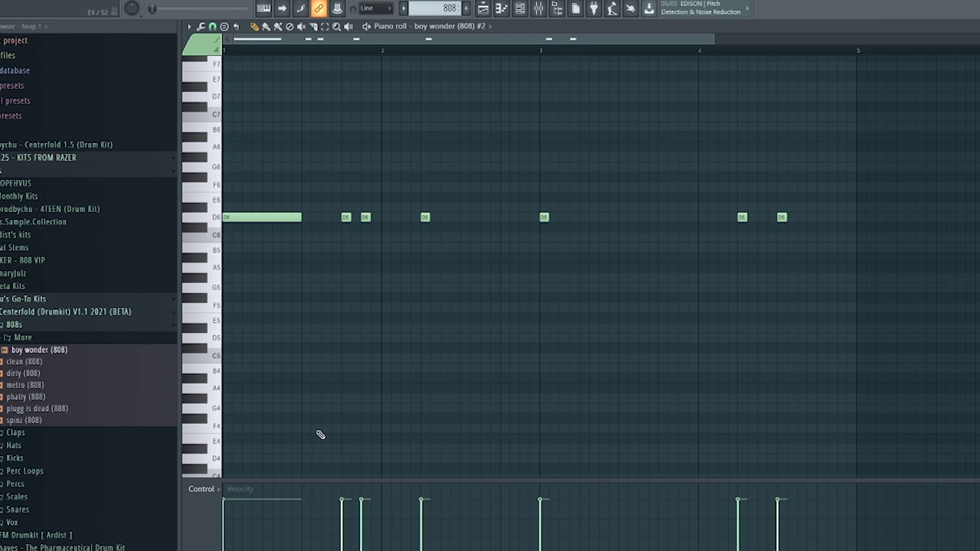
key(space)
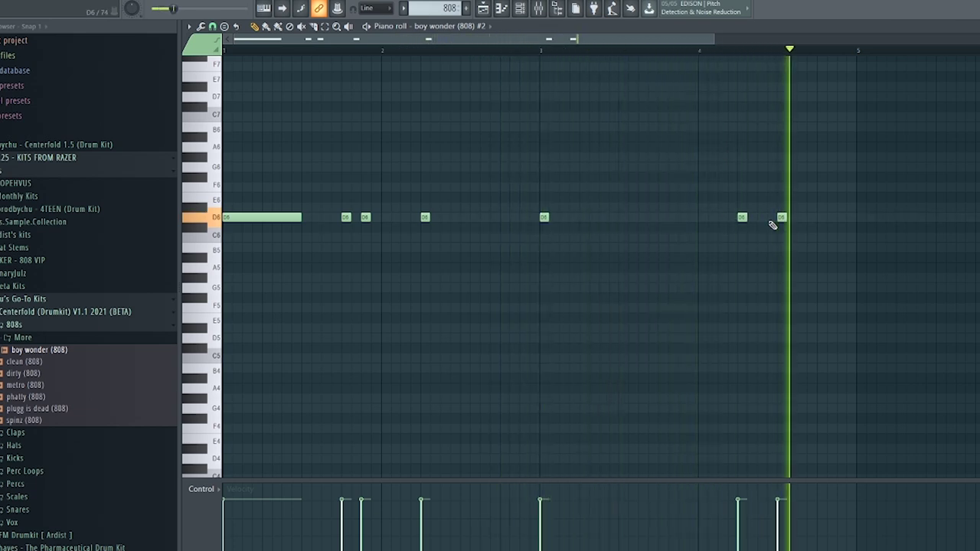
key(ctrl+a)
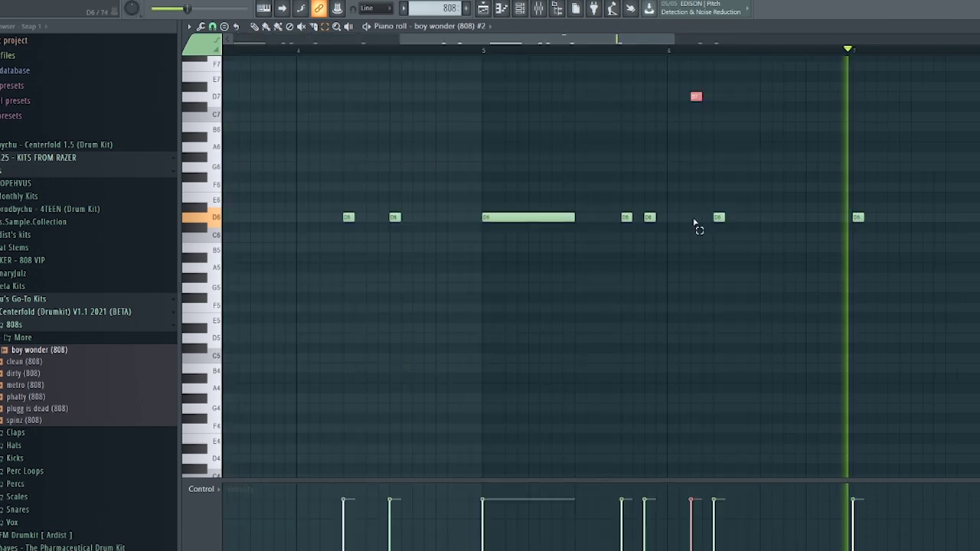
click(464, 217)
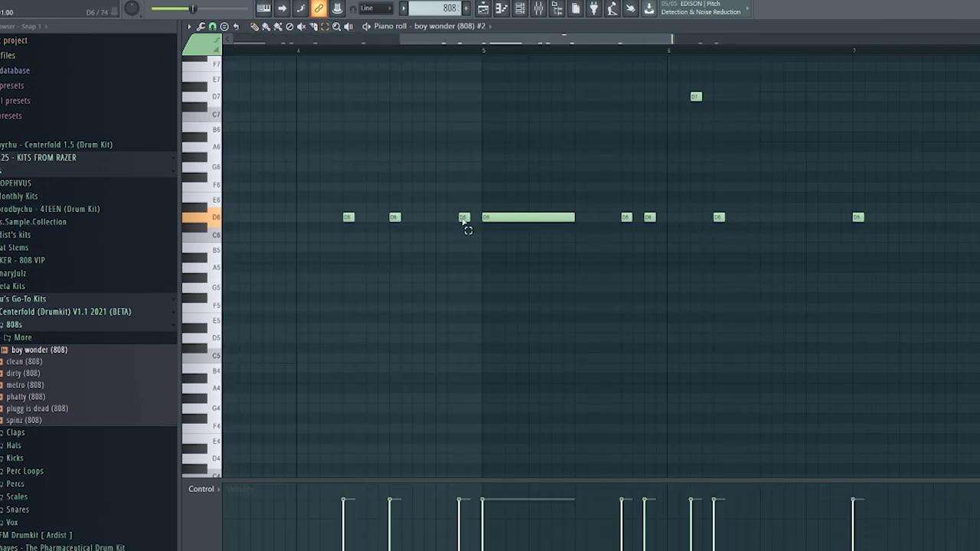
key(ctrl+Up)
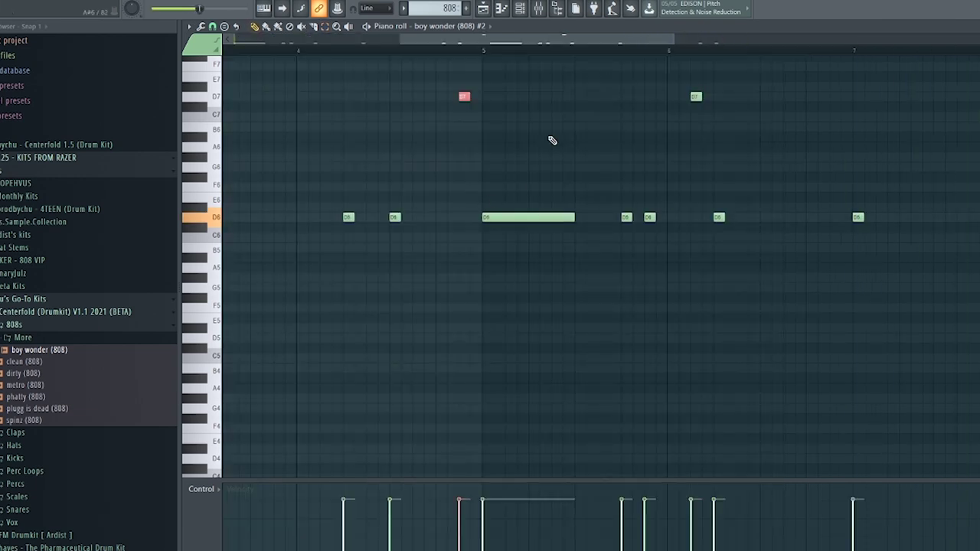
scroll(601, 51, down, 3)
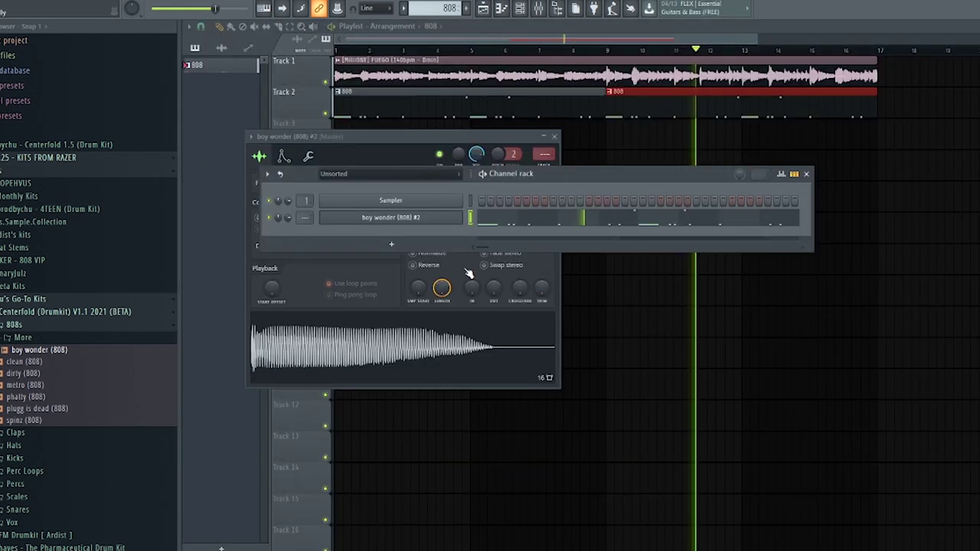
Step: Route the FUEGO loop to mixer insert 1 and load Fruity Parametric EQ 2 in its second effect slot
double_click(534, 73)
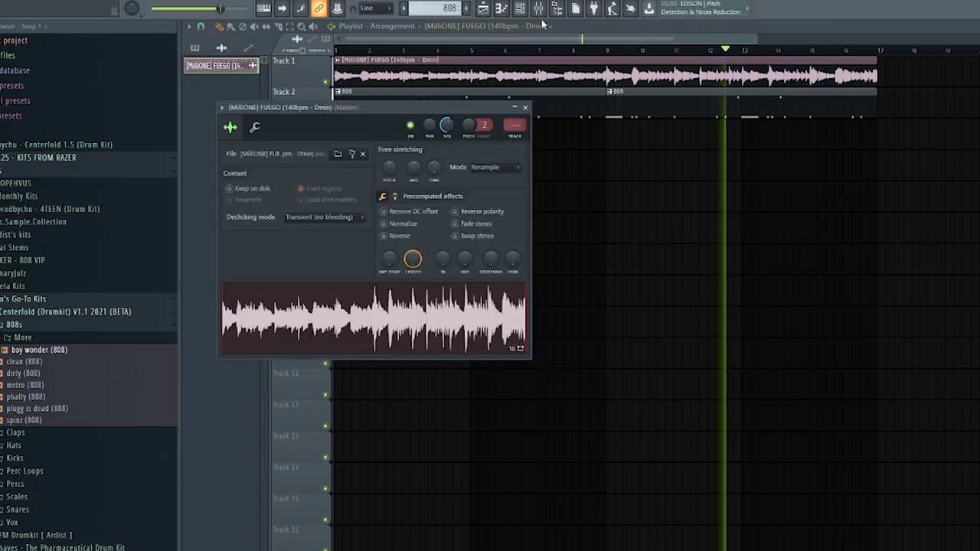
click(538, 9)
click(242, 199)
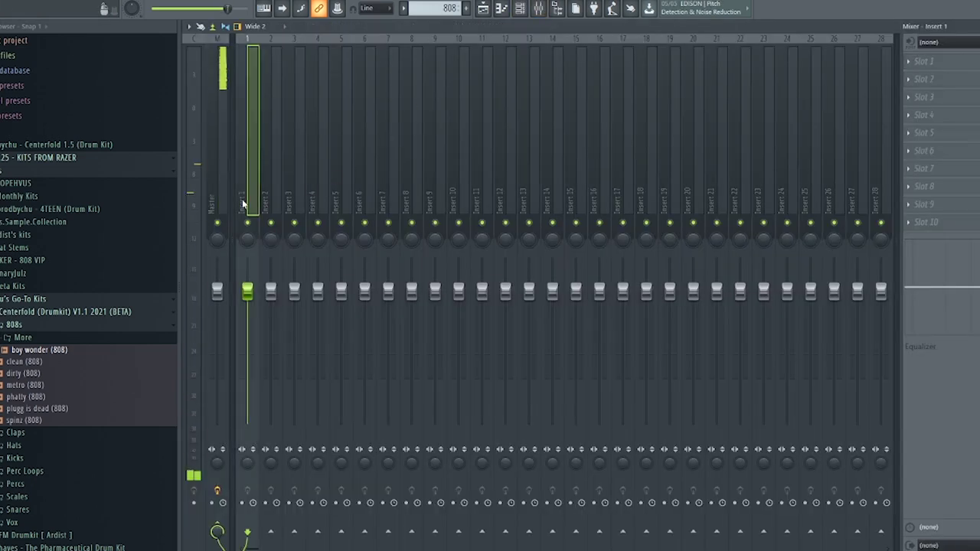
click(918, 80)
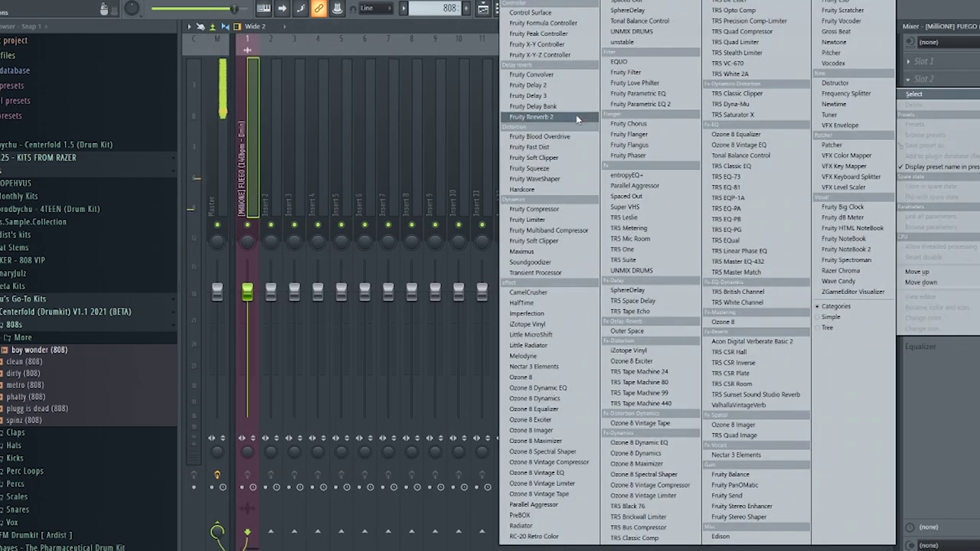
click(629, 106)
Step: Apply the 150HZ TO 12K HZ CUT preset to the loop's EQ and shift both cut points slightly higher
click(614, 152)
drag(349, 245, 354, 246)
drag(525, 246, 535, 246)
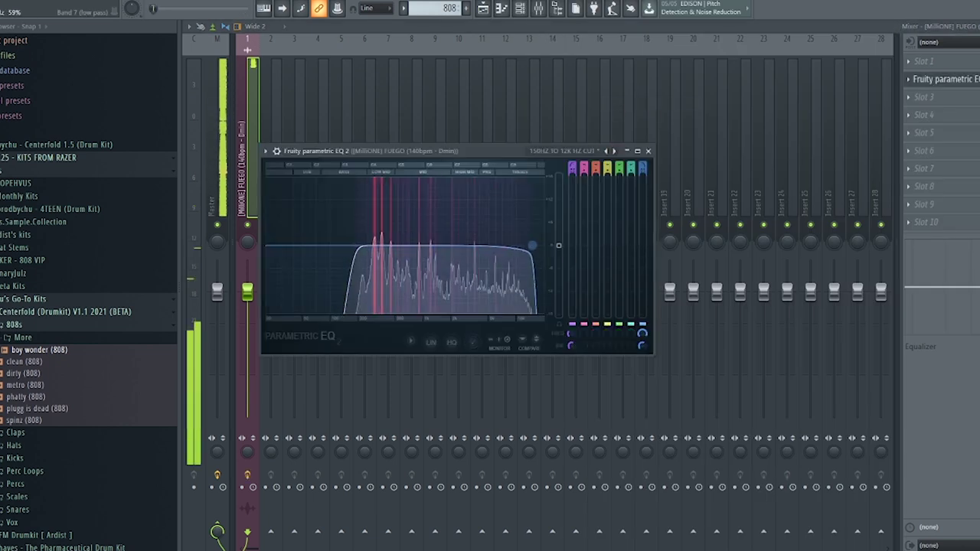
drag(354, 246, 360, 246)
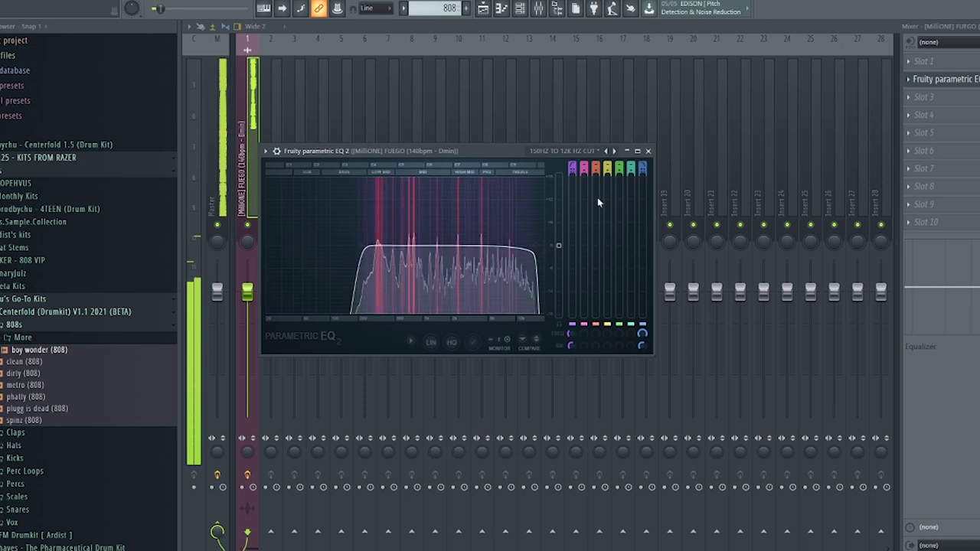
click(648, 151)
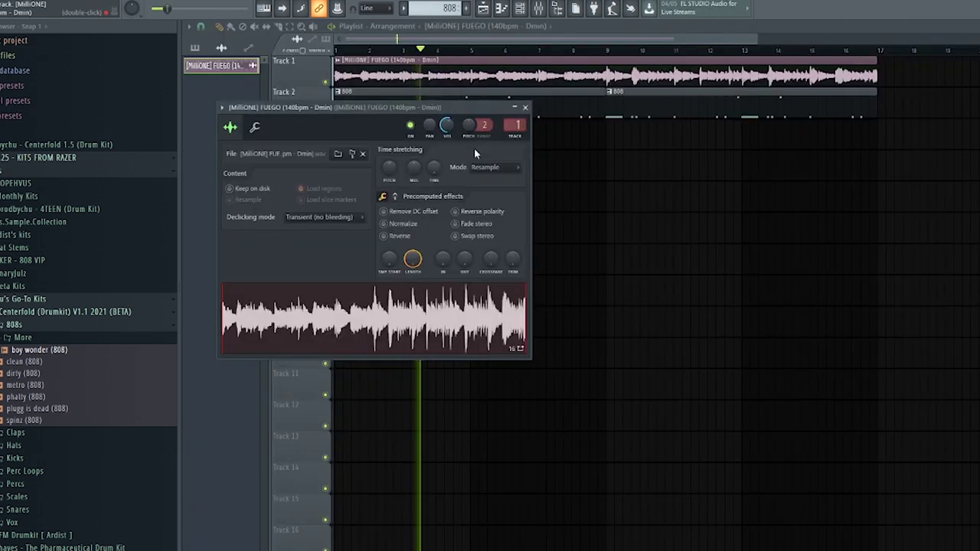
Step: Reopen the 808 pattern's piano roll and place a very short D6 note at beat 4 of bar 8
click(552, 104)
double_click(491, 115)
scroll(462, 58, left, 4)
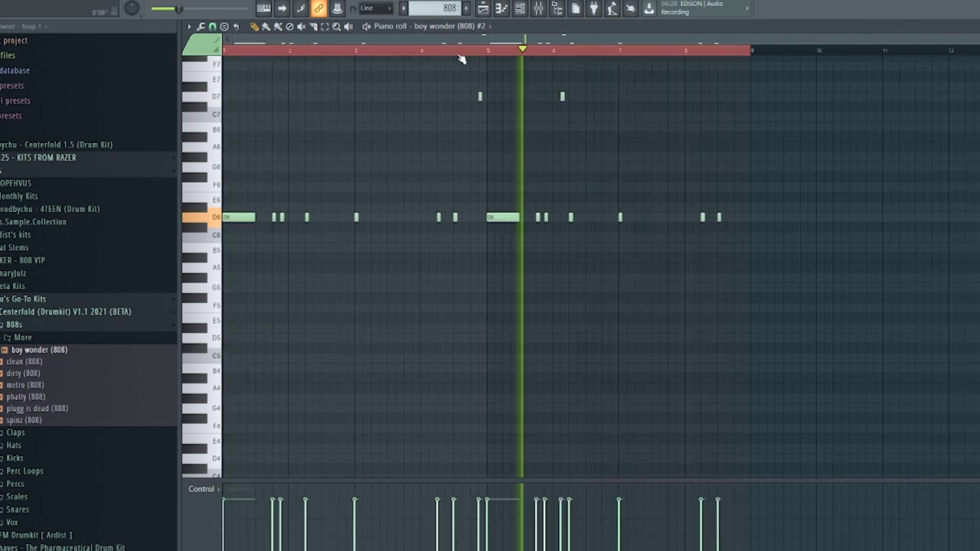
ctrl+click(689, 53)
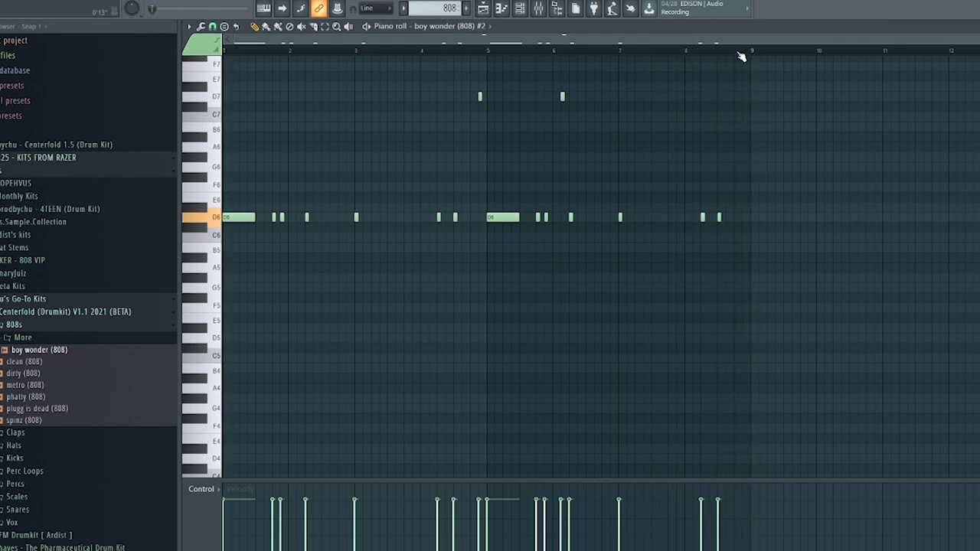
scroll(741, 56, up, 3)
click(726, 225)
drag(725, 225, 727, 217)
right_click(728, 220)
click(722, 217)
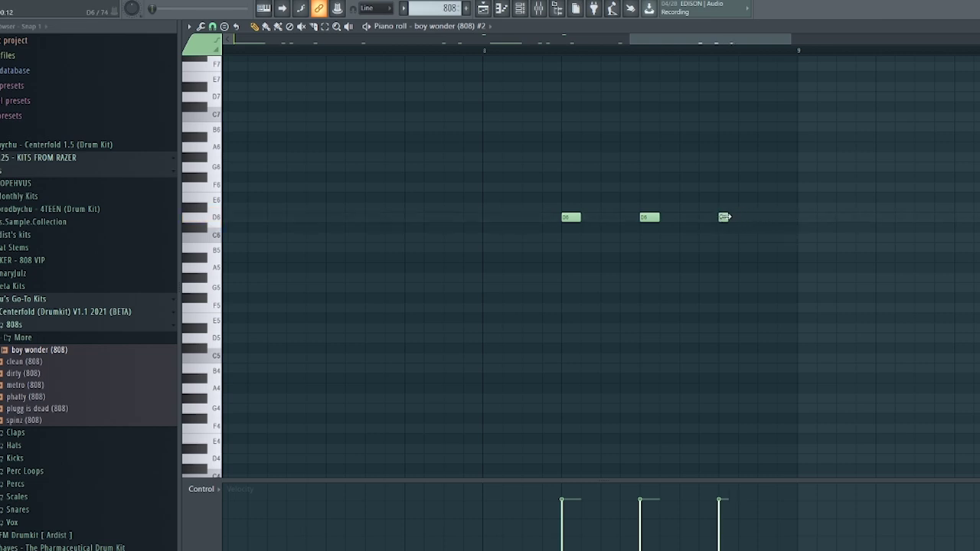
Step: Add three more D6 notes in the last beat of bar 8 as a roll, stretching the final one almost to bar 9
click(731, 216)
click(742, 217)
click(761, 217)
drag(765, 216, 781, 216)
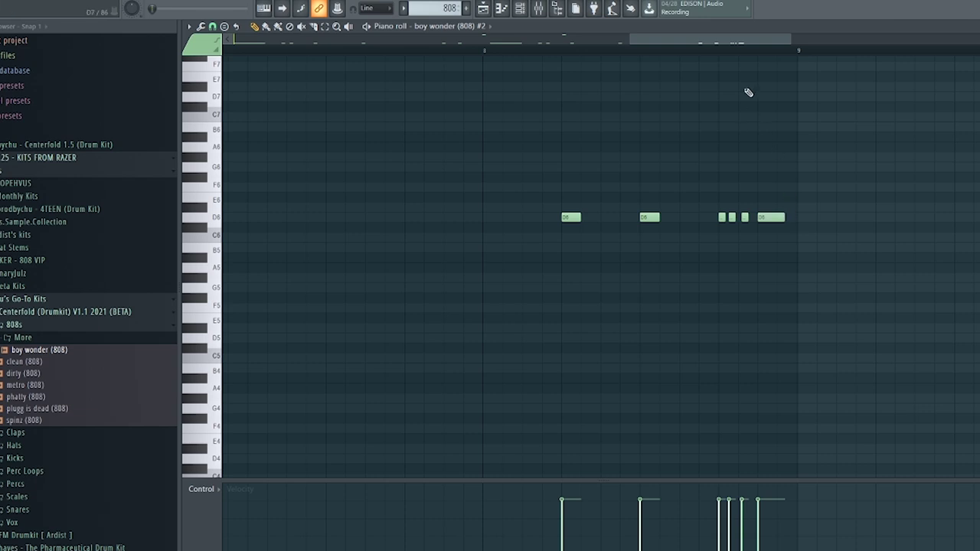
Step: Extend every 808 note to meet the next one, using a temporary D6 note at bar 9 as the end point and deleting it
scroll(744, 54, down, 4)
scroll(744, 54, up, 4)
scroll(744, 55, down, 5)
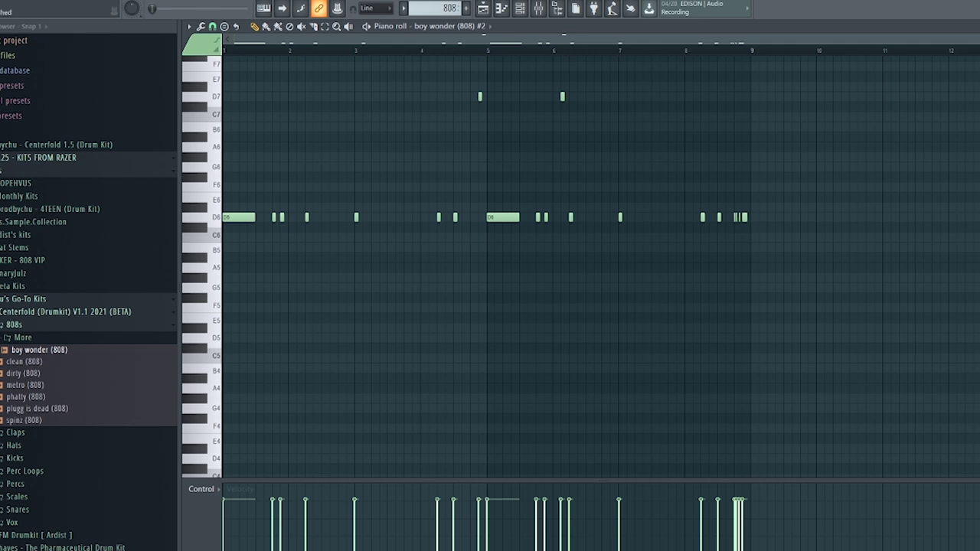
click(754, 218)
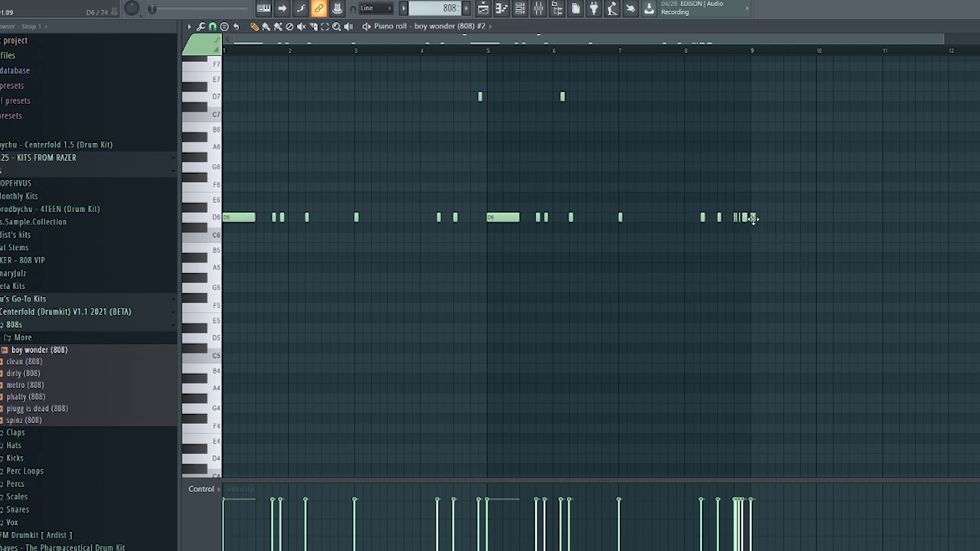
key(ctrl+l)
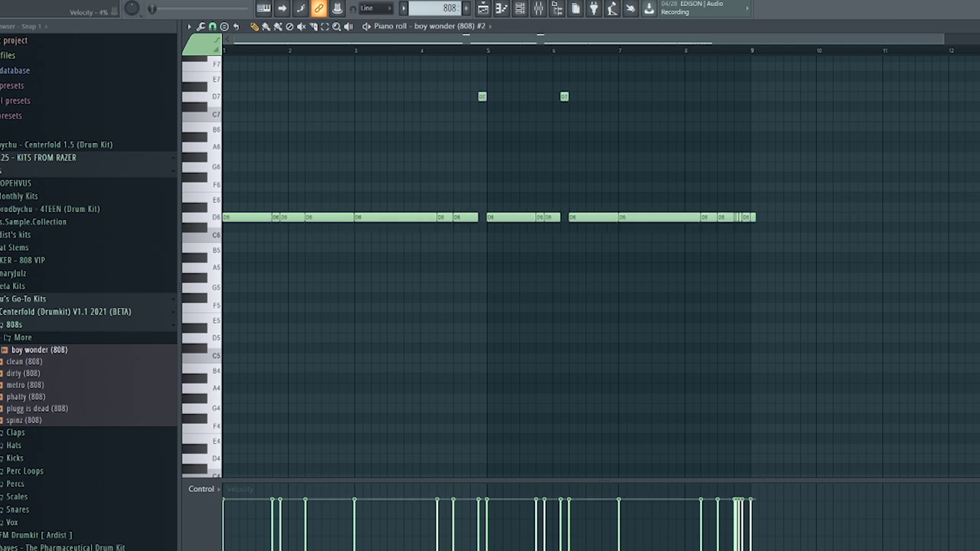
right_click(754, 217)
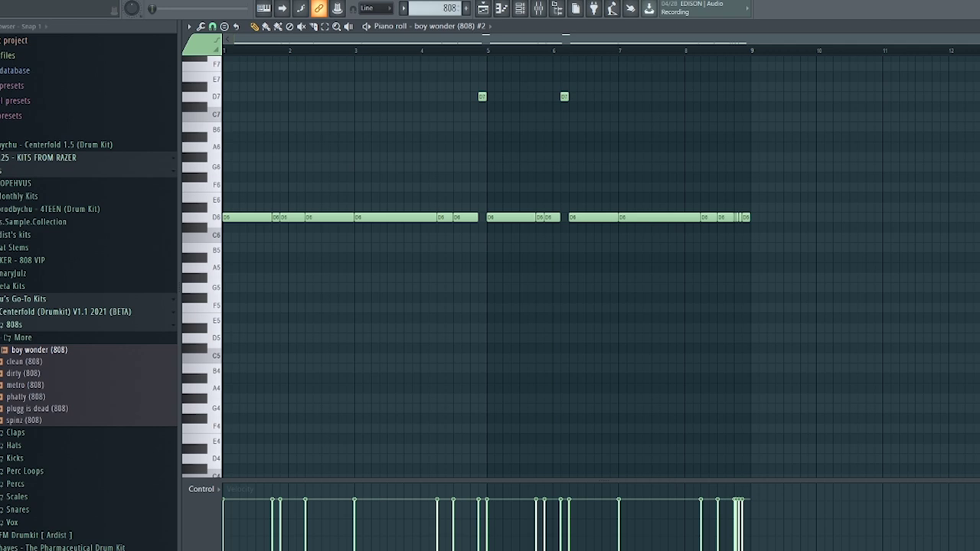
key(Escape)
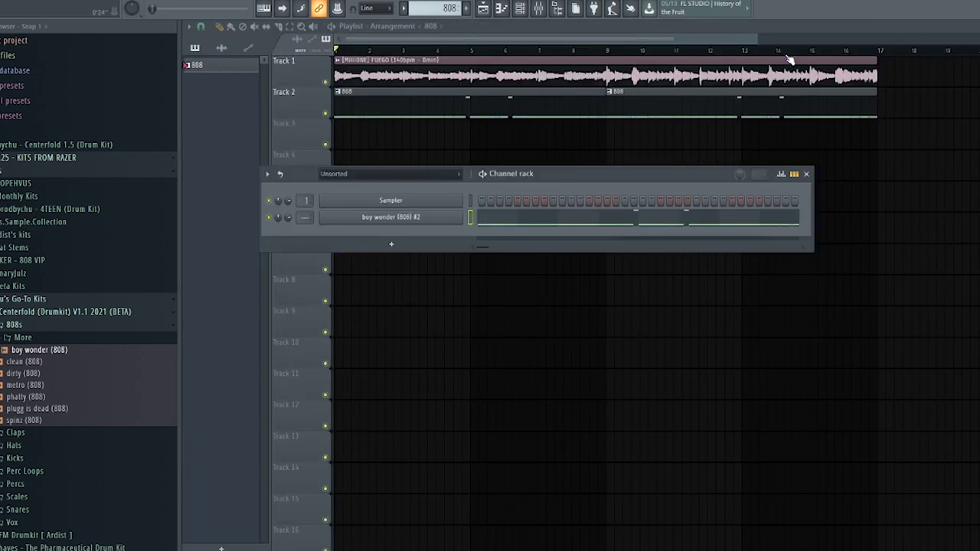
Step: Look over the boy wonder (808) #2 channel's sampler settings and close them
click(414, 219)
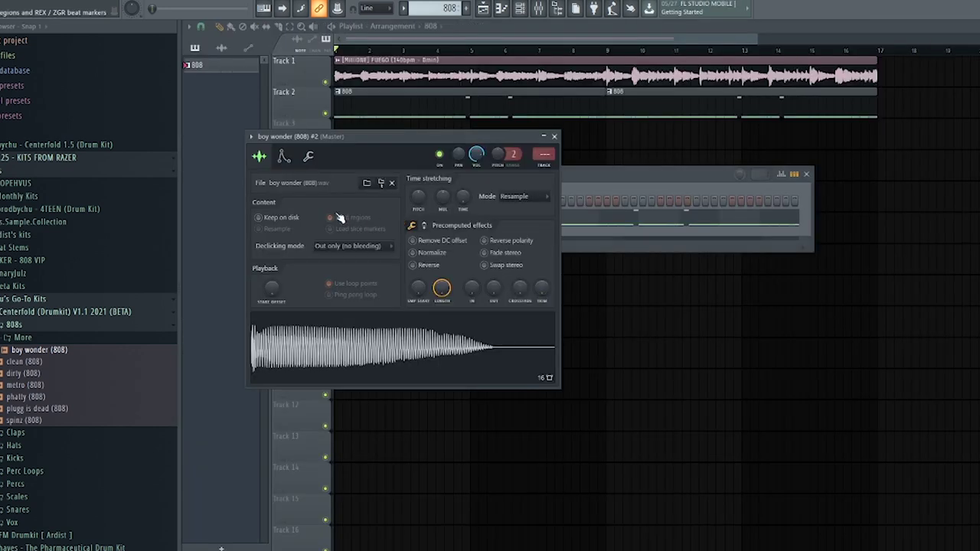
drag(512, 140, 552, 331)
drag(438, 319, 455, 107)
right_click(487, 138)
click(519, 9)
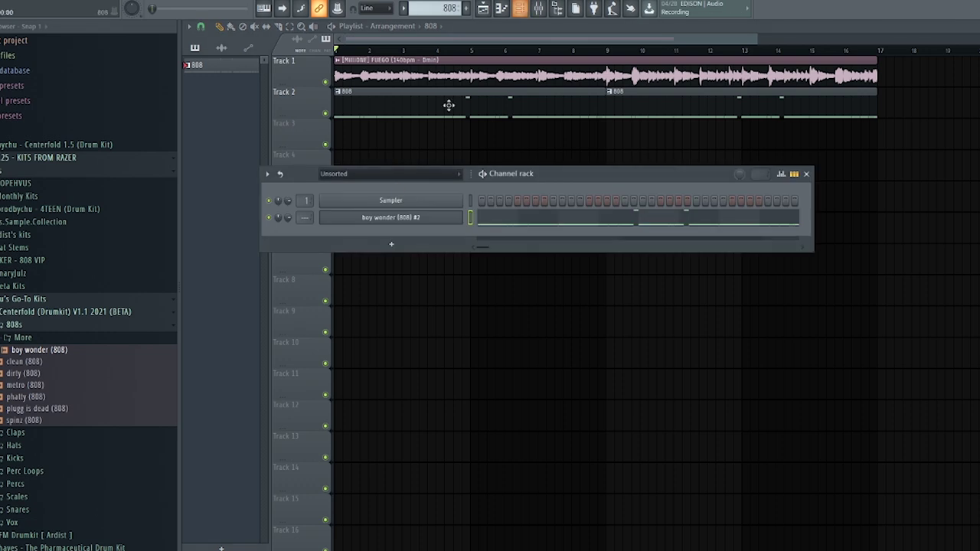
Step: Enable the boy wonder 808's volume envelope with hold at maximum and attack, decay, sustain and release at zero, and close its settings
click(392, 218)
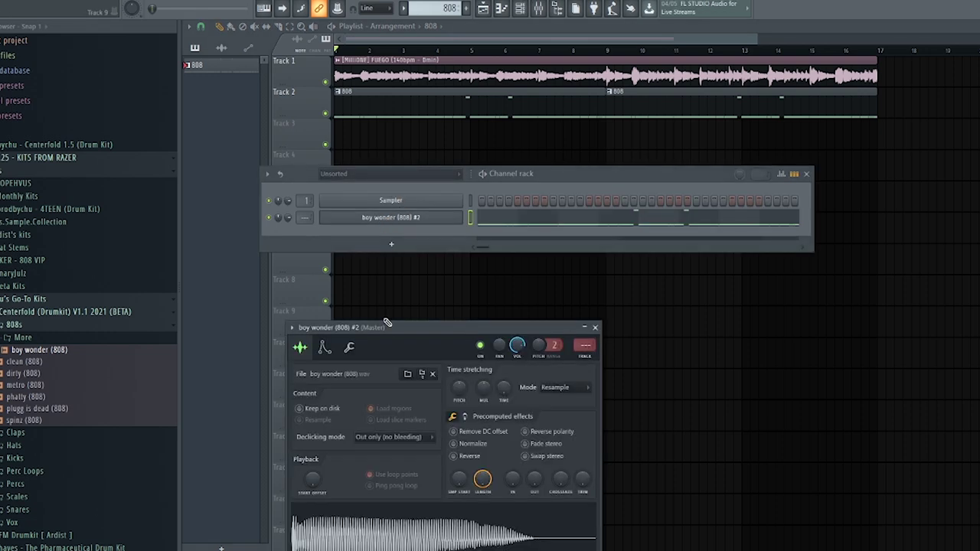
drag(386, 322, 411, 144)
click(348, 170)
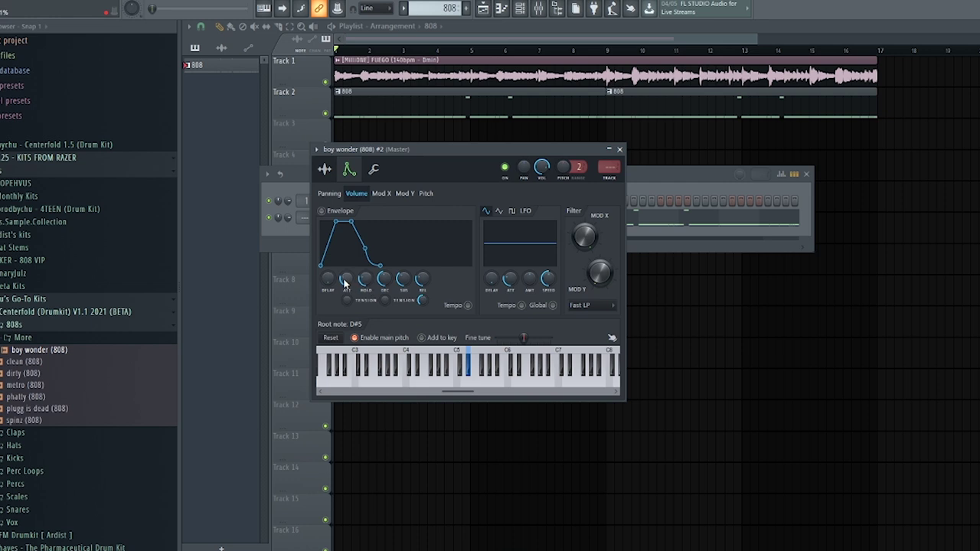
drag(348, 283, 420, 306)
drag(365, 286, 365, 264)
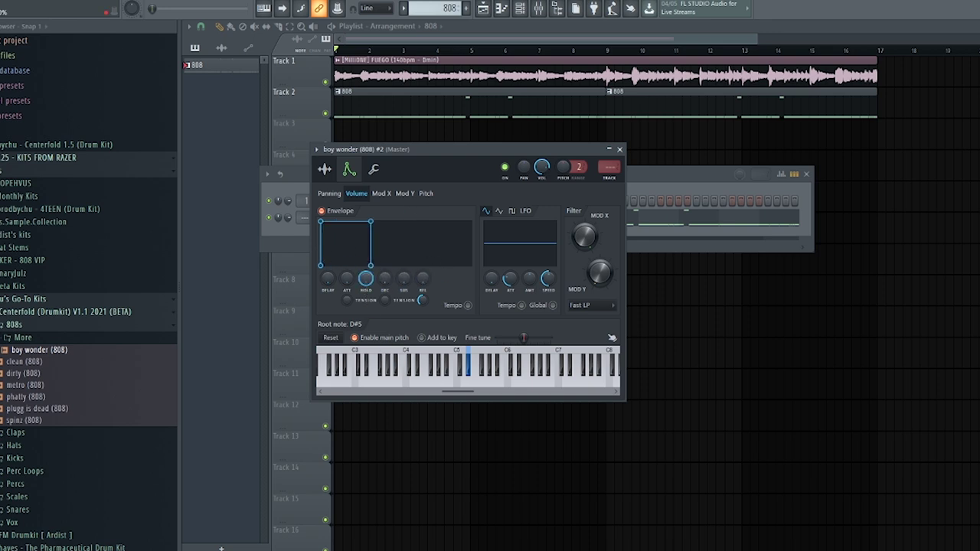
click(620, 149)
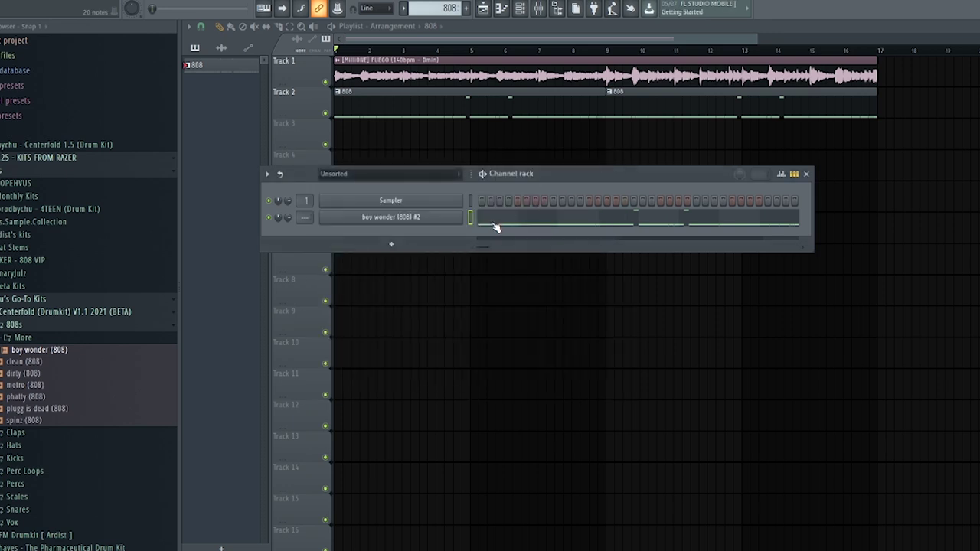
Step: Open the 808 piano roll and, during playback, shorten the D6 notes in bars 1 to 4 to leave gaps between them
click(495, 225)
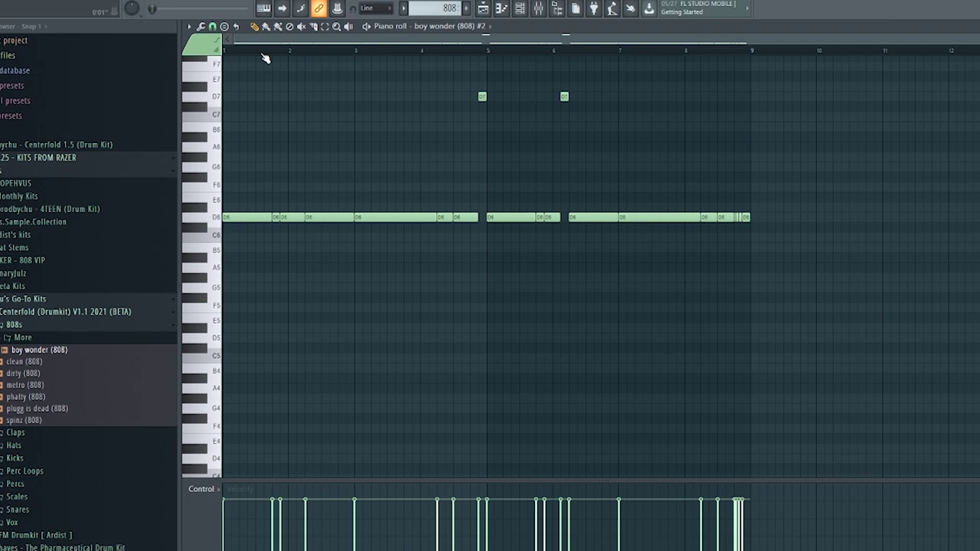
scroll(263, 56, up, 3)
drag(267, 41, 224, 40)
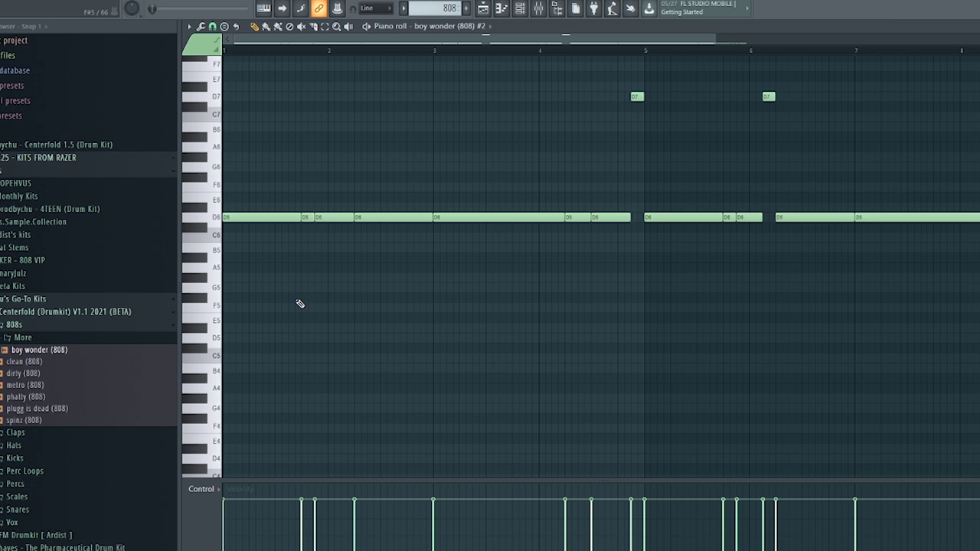
key(space)
drag(298, 220, 272, 222)
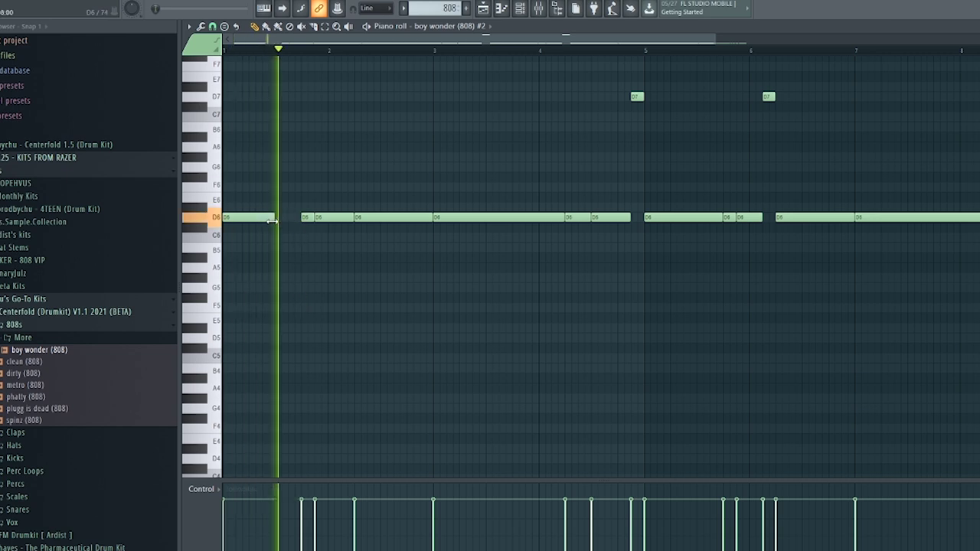
drag(313, 217, 343, 219)
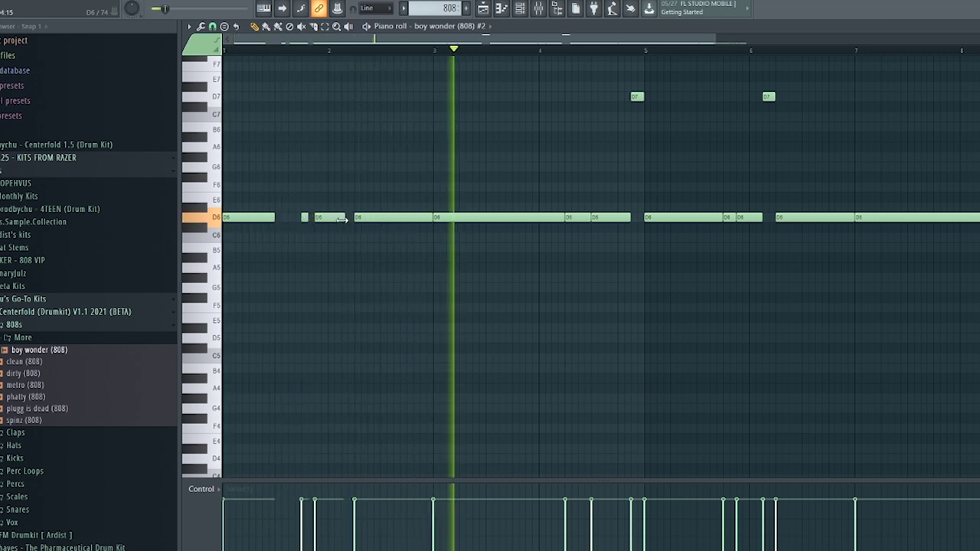
drag(433, 217, 426, 217)
mouse_move(567, 217)
mouse_down()
mouse_move(558, 218)
mouse_move(585, 219)
mouse_up()
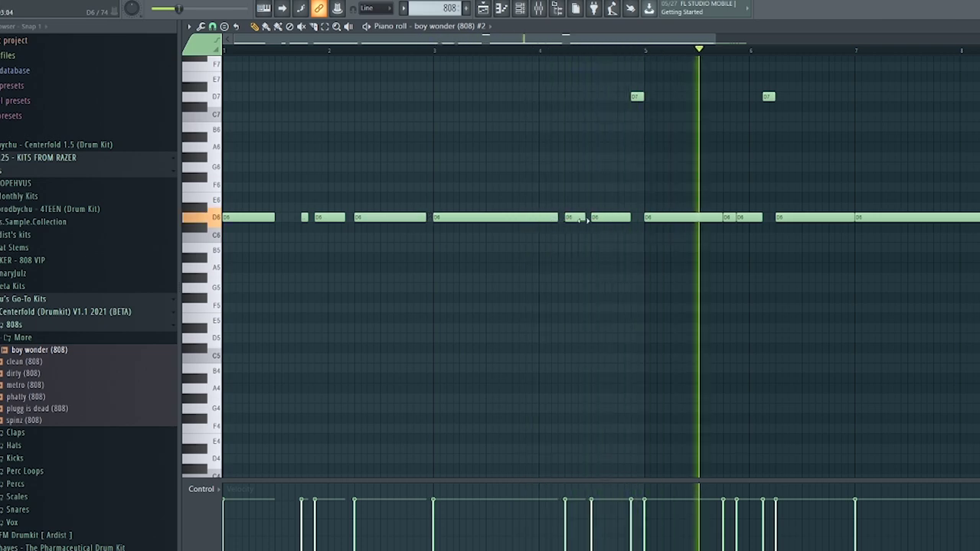
Step: Shorten the D6 notes in bars 5 and 6 and both D7 notes, and trim the bar 3 note to about half a bar
drag(723, 217, 731, 218)
drag(643, 96, 639, 98)
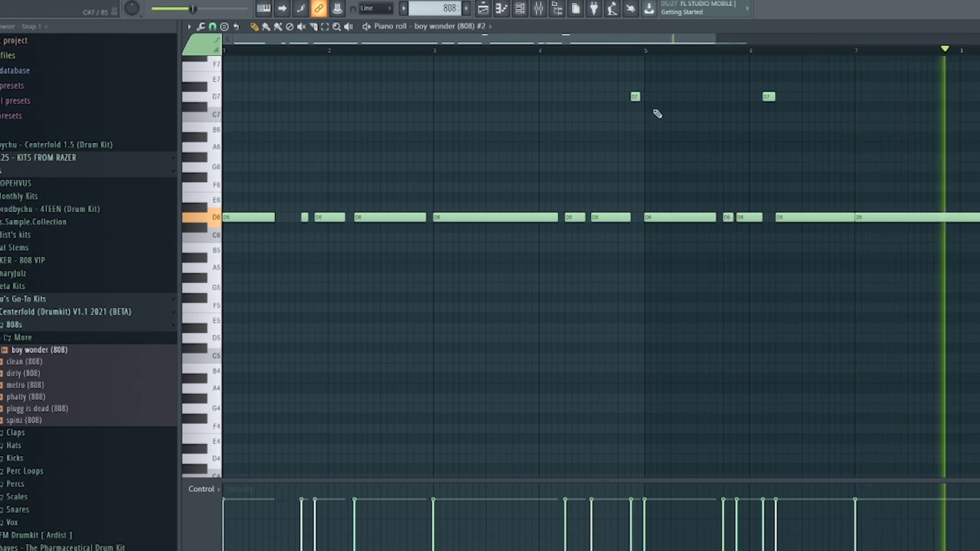
drag(774, 97, 770, 97)
drag(716, 218, 694, 218)
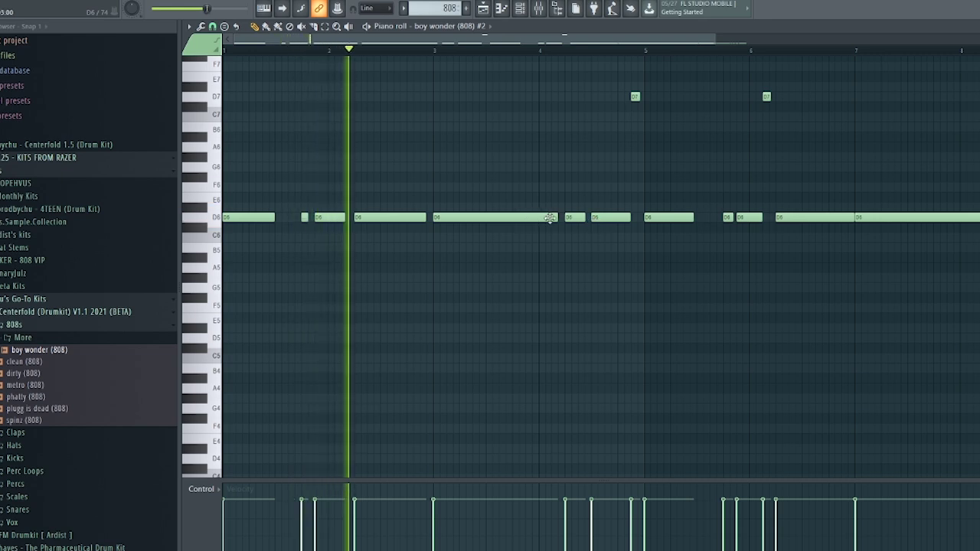
drag(548, 218, 483, 223)
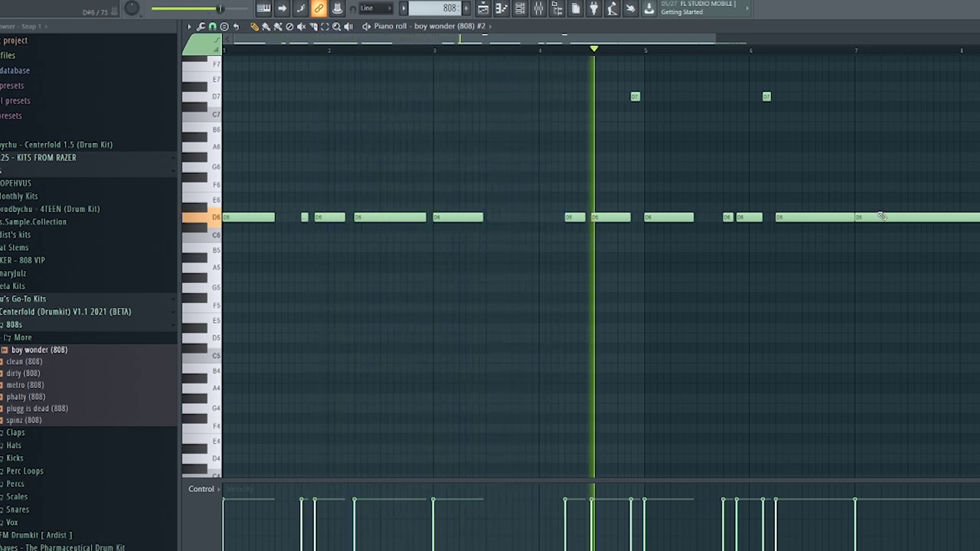
drag(849, 219, 799, 221)
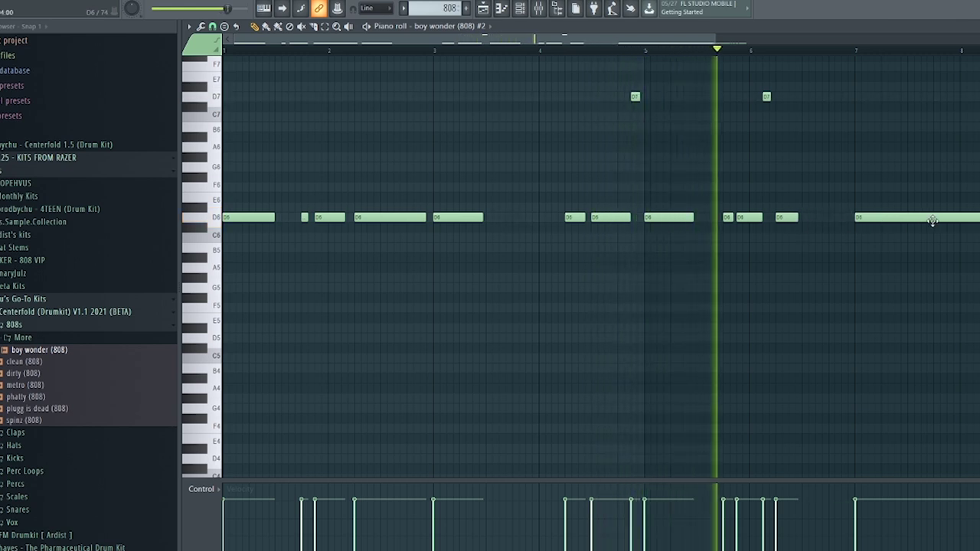
Step: Shorten the long D6 note at bar 7 and add a very short D6 and a half-bar D6 after it
drag(977, 219, 901, 221)
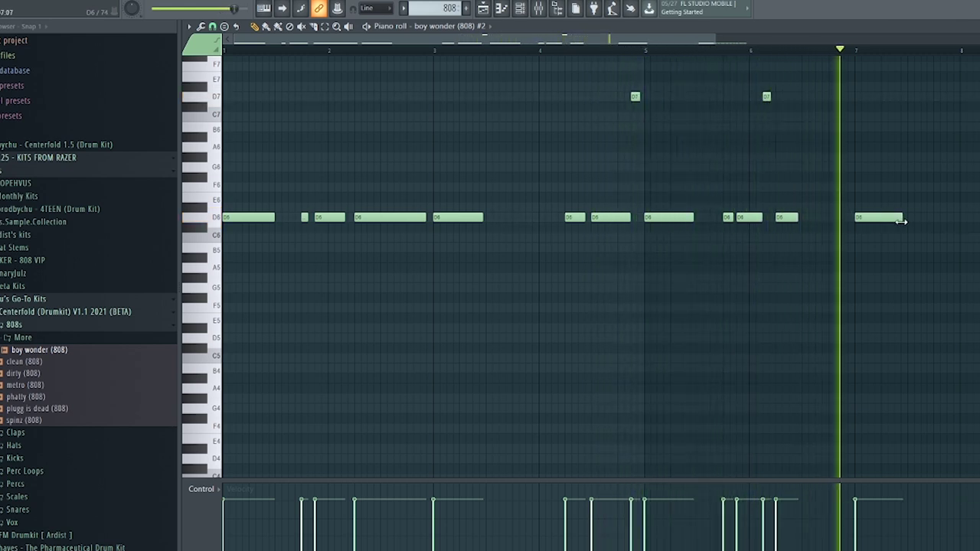
drag(903, 221, 884, 219)
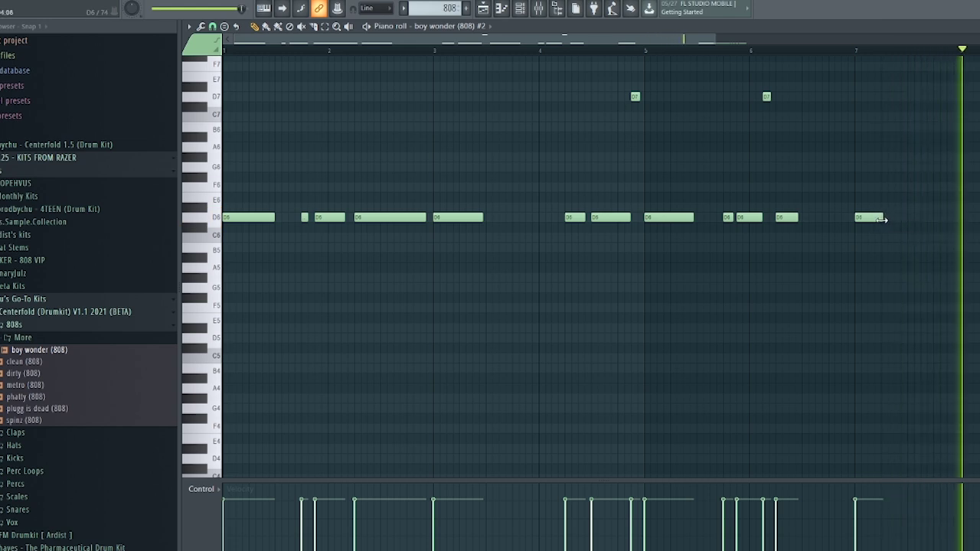
click(894, 220)
drag(881, 217, 965, 223)
click(922, 221)
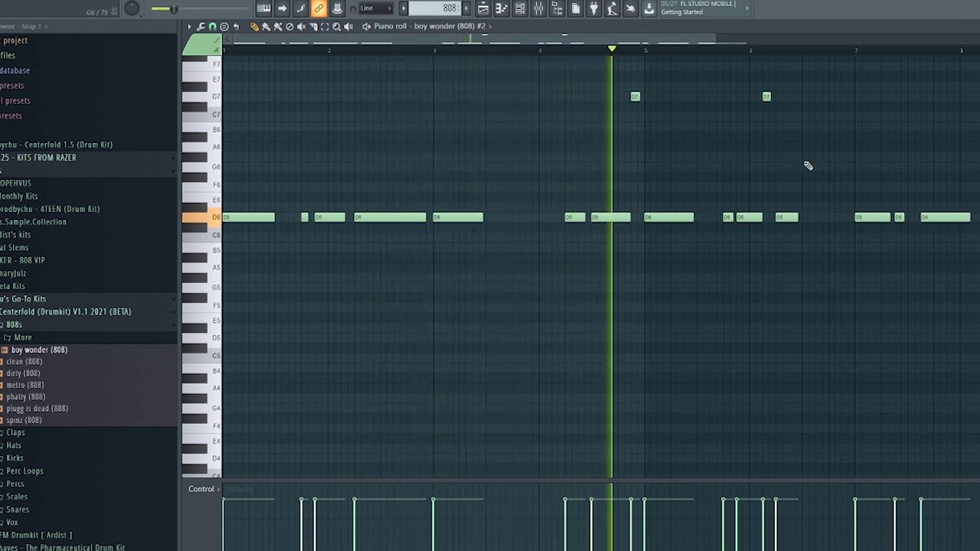
Step: Shorten the D6 roll notes at the end of bar 8 to leave gaps between them, and stop playback
drag(660, 42, 786, 49)
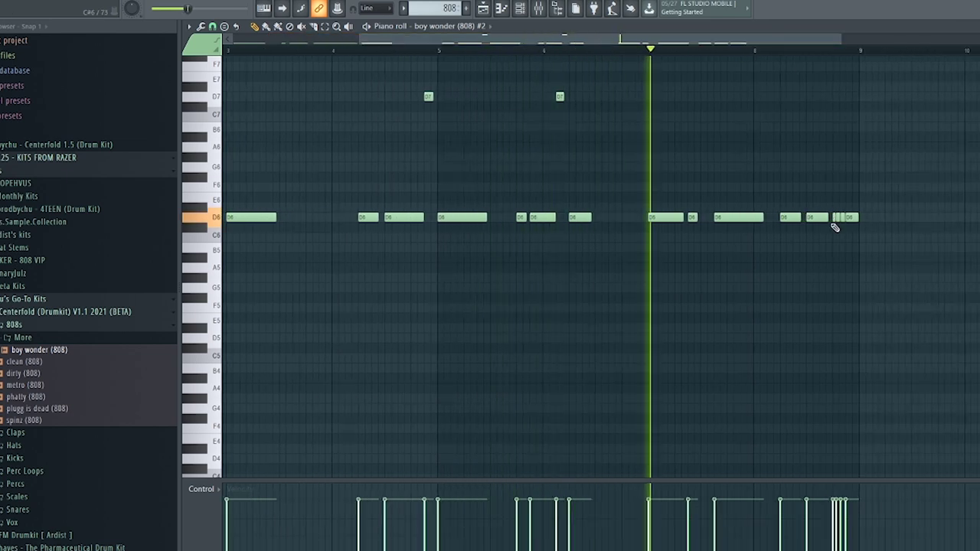
drag(845, 226, 834, 221)
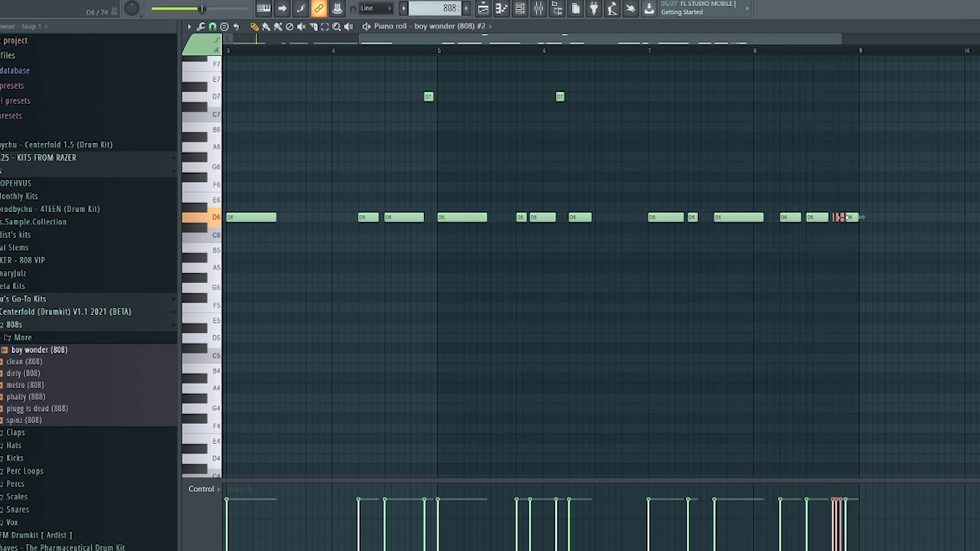
ctrl+click(846, 244)
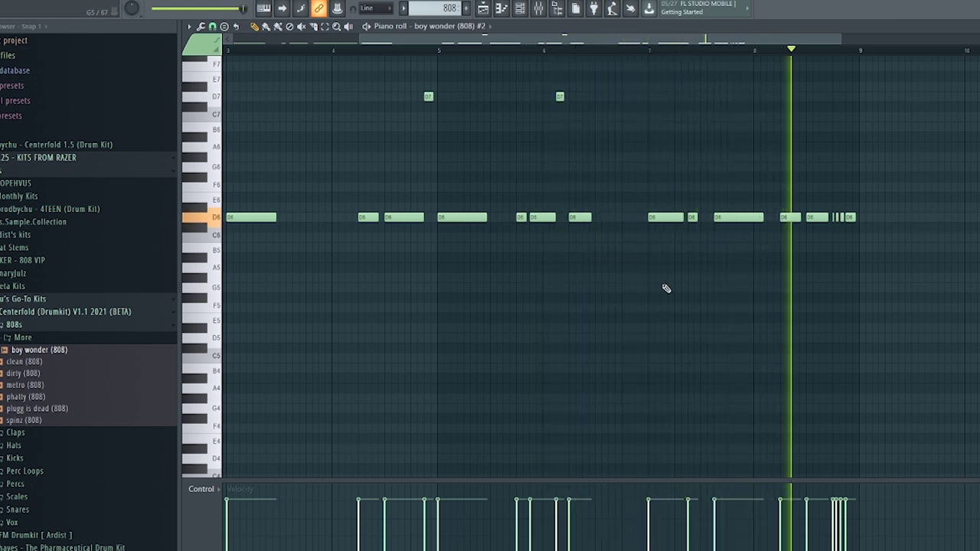
key(space)
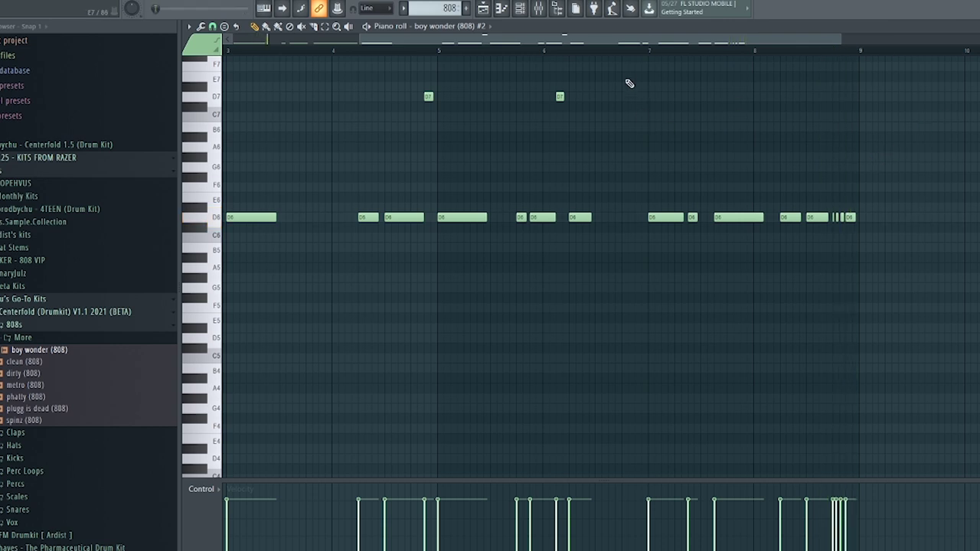
Step: Add a short D7 note at beat 3 of bar 2 and turn it into a slide note
scroll(632, 55, down, 2)
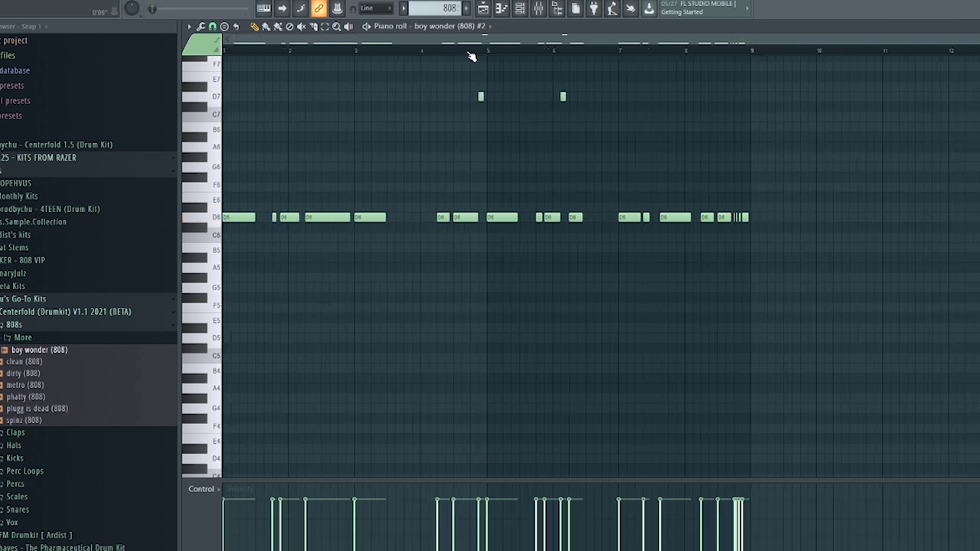
scroll(228, 50, up, 2)
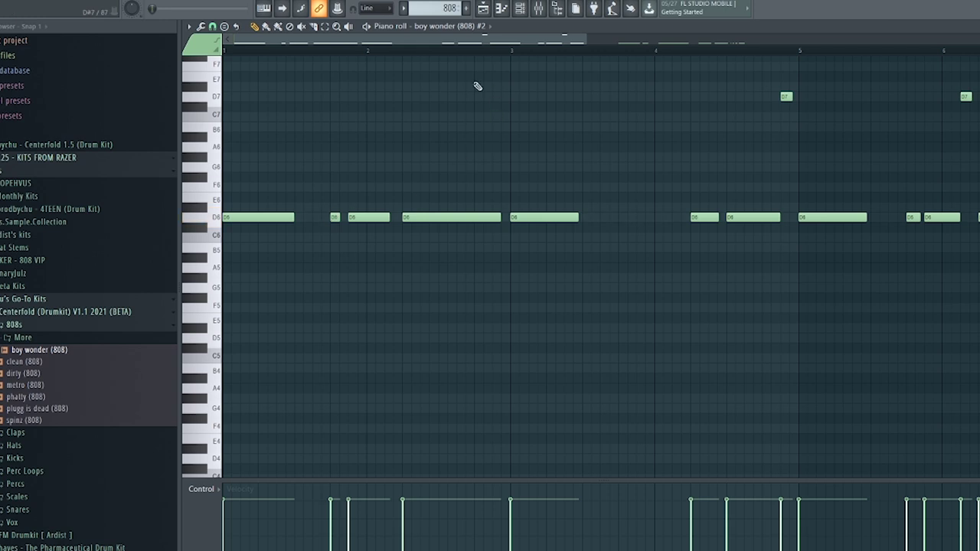
scroll(317, 50, up, 1)
scroll(317, 49, up, 1)
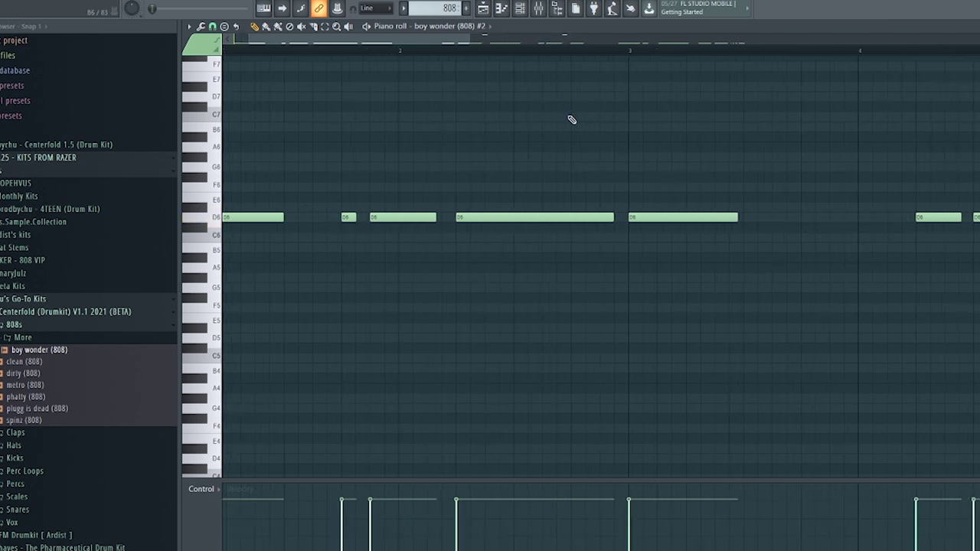
click(517, 98)
double_click(521, 96)
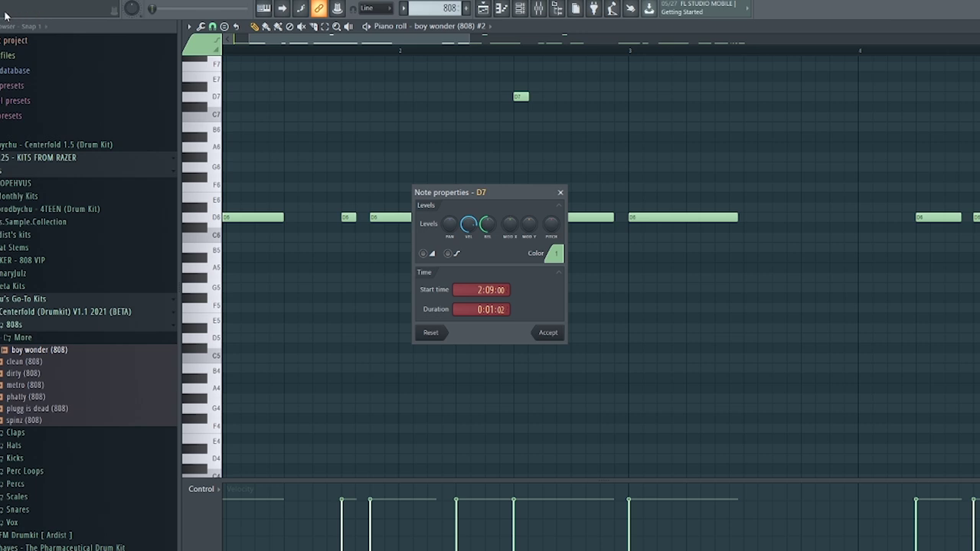
click(424, 254)
click(556, 337)
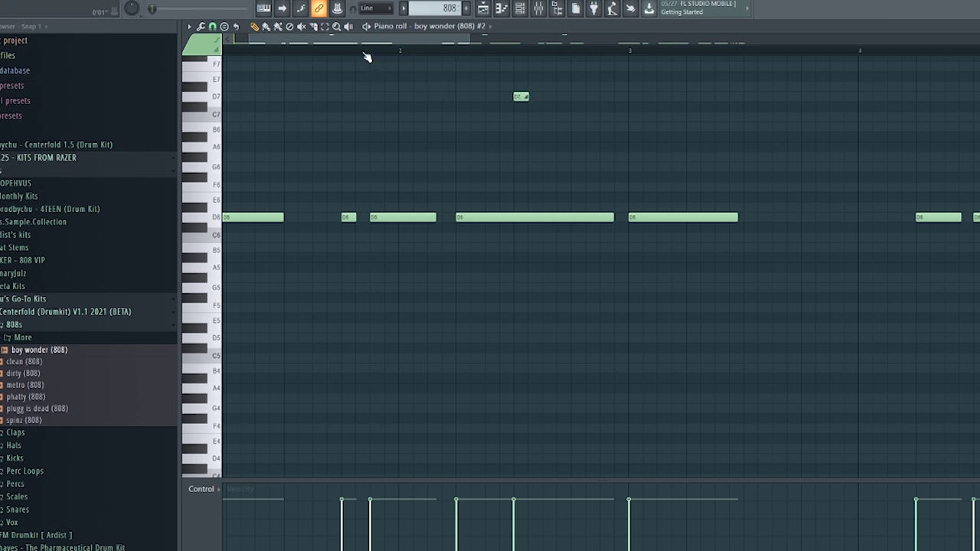
Step: Transpose the whole 808 pattern down one octave, playing the slide before and after the change
key(space)
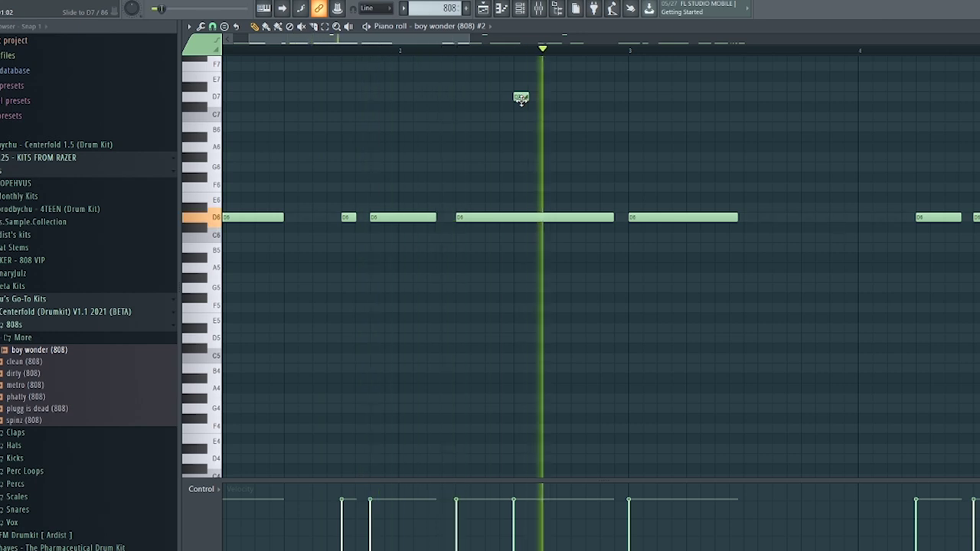
key(space)
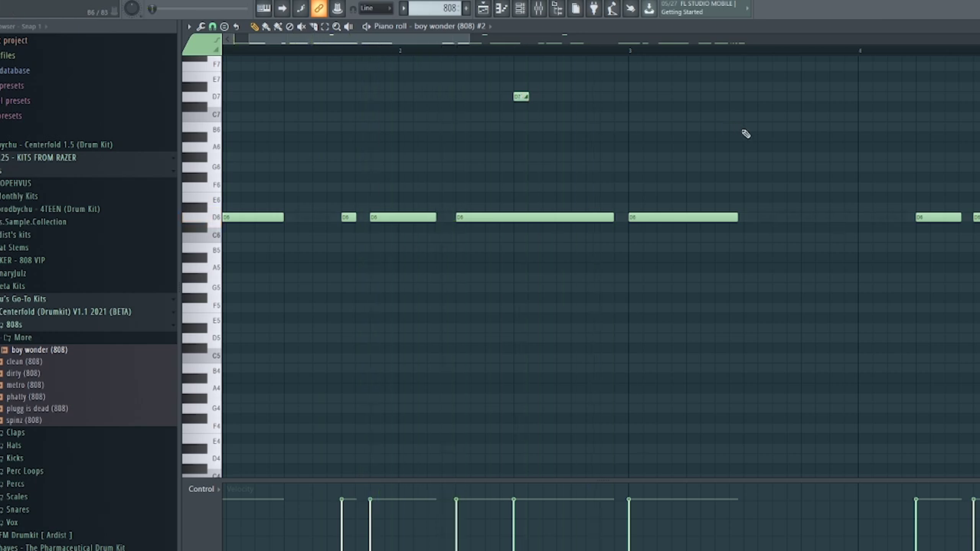
key(ctrl+Down)
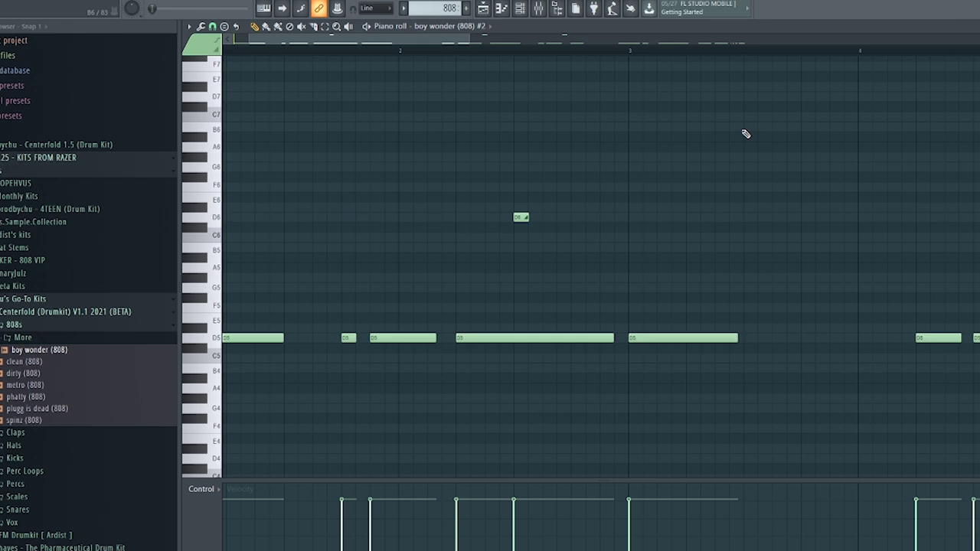
key(space)
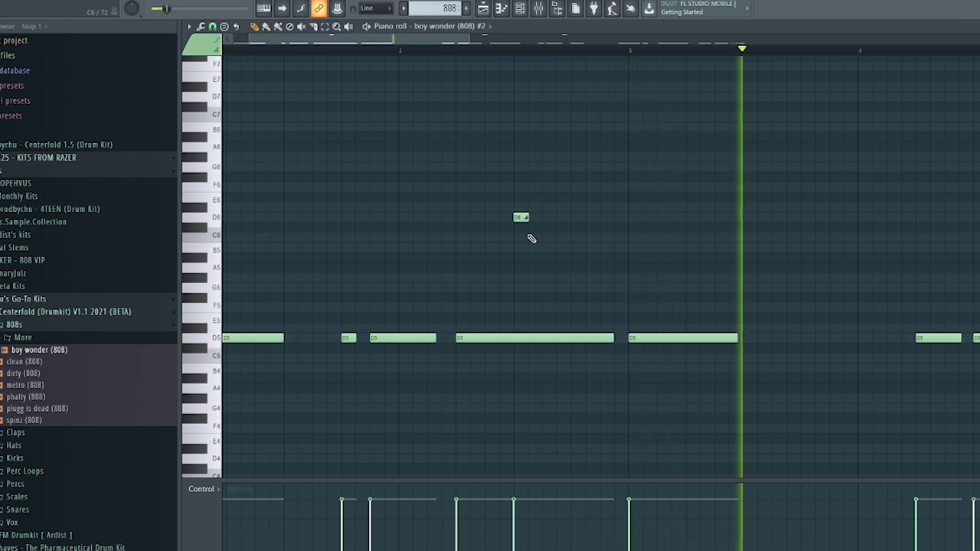
key(space)
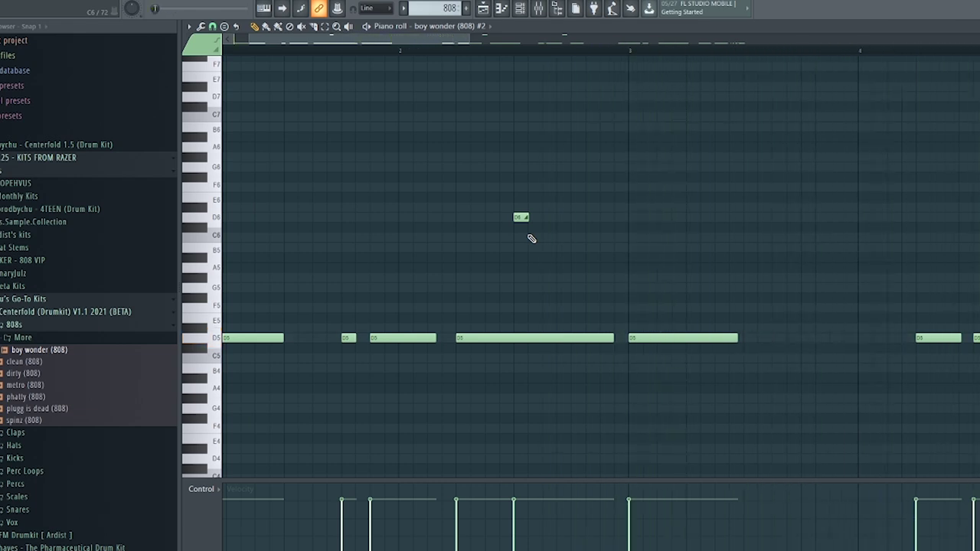
Step: Add a short D5 slide note at beat 4 of bar 2 over the long D5 note and play it back
drag(570, 304, 566, 342)
right_click(580, 337)
drag(566, 306, 581, 340)
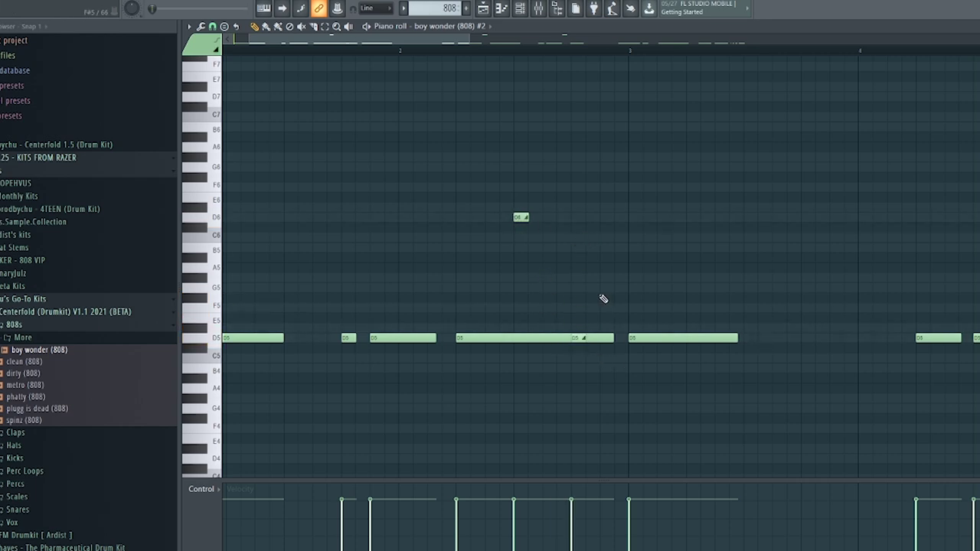
key(space)
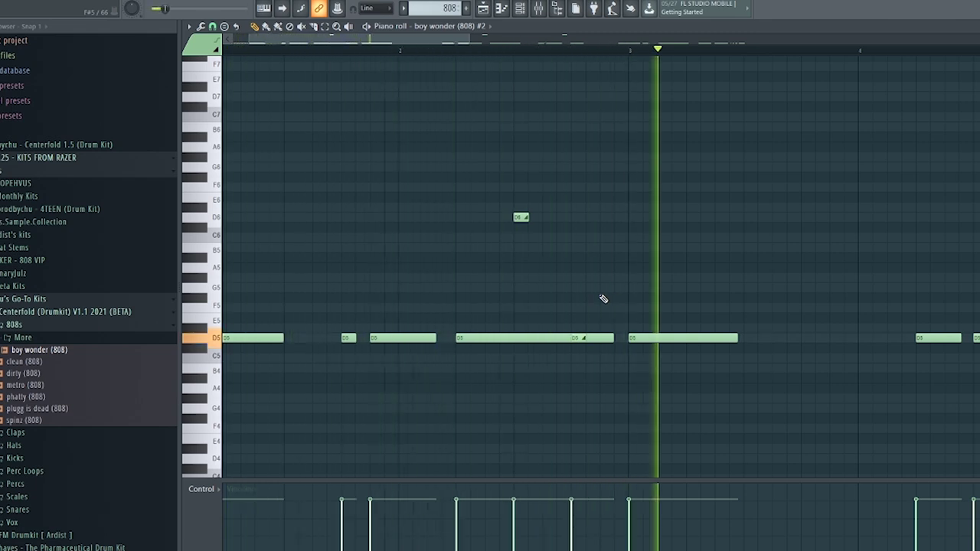
key(space)
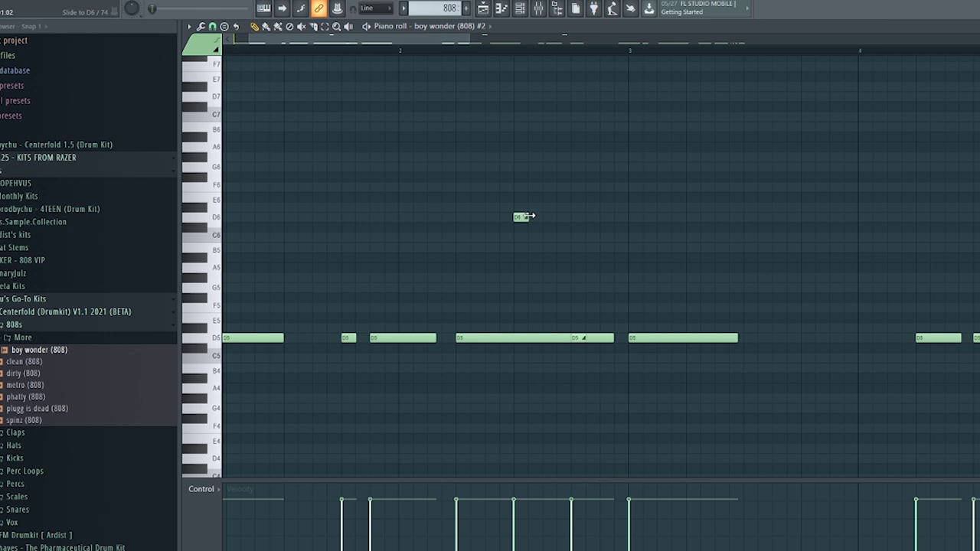
Step: Audition the D6 slide note in bar 2 stretched almost to beat 4, and shorten it to a sliver
drag(529, 216, 571, 218)
key(space)
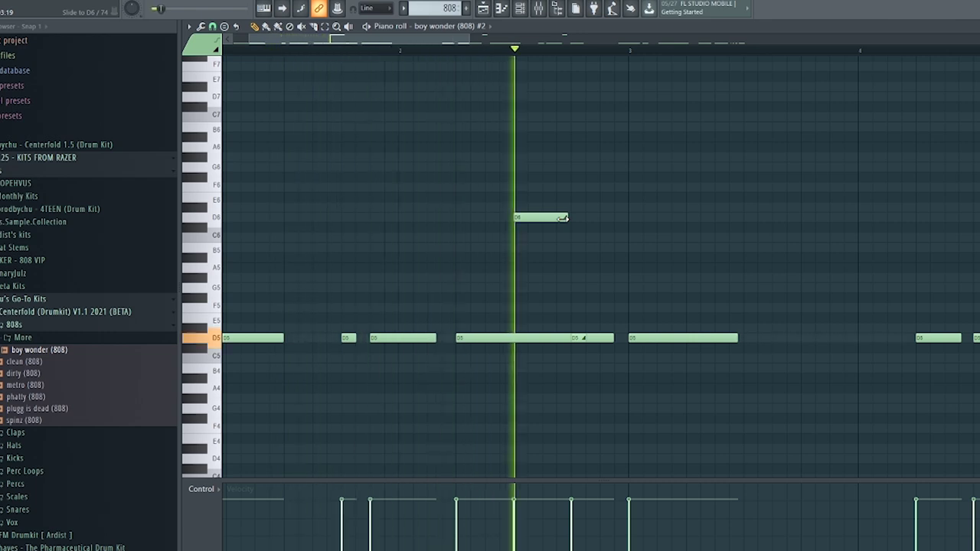
key(space)
drag(566, 218, 18, 193)
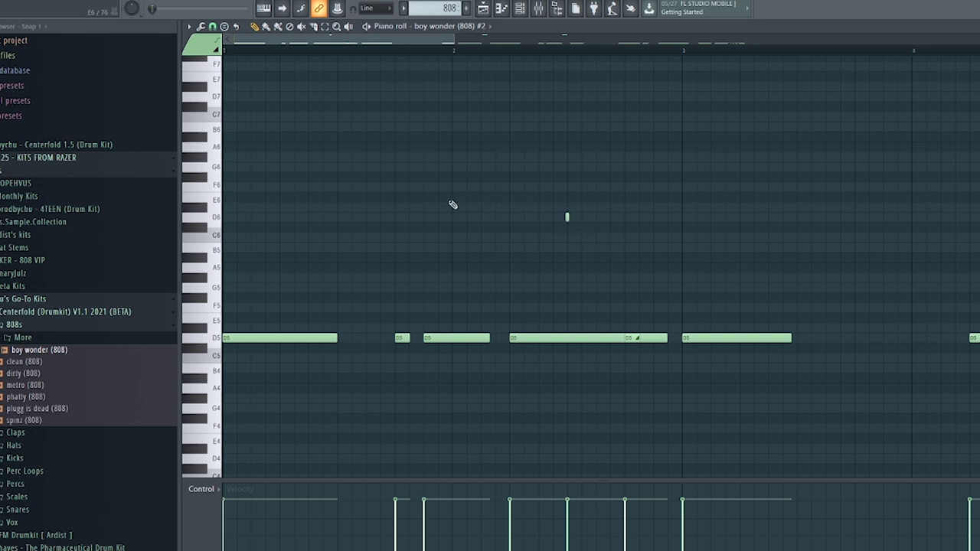
Step: Lengthen the D5 slide note near beat 4 of bar 2 to the end of the long D5 note, auditioning the pattern before and after
key(space)
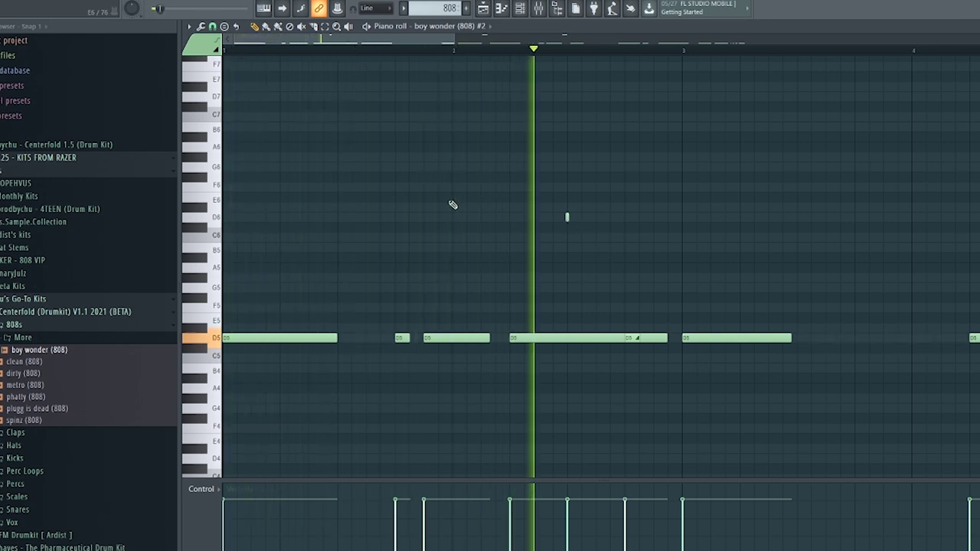
key(space)
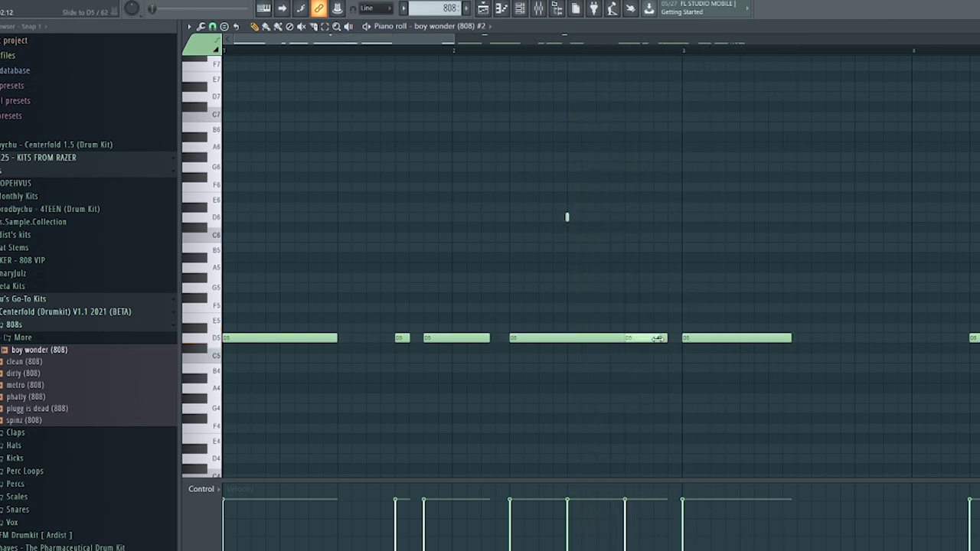
key(space)
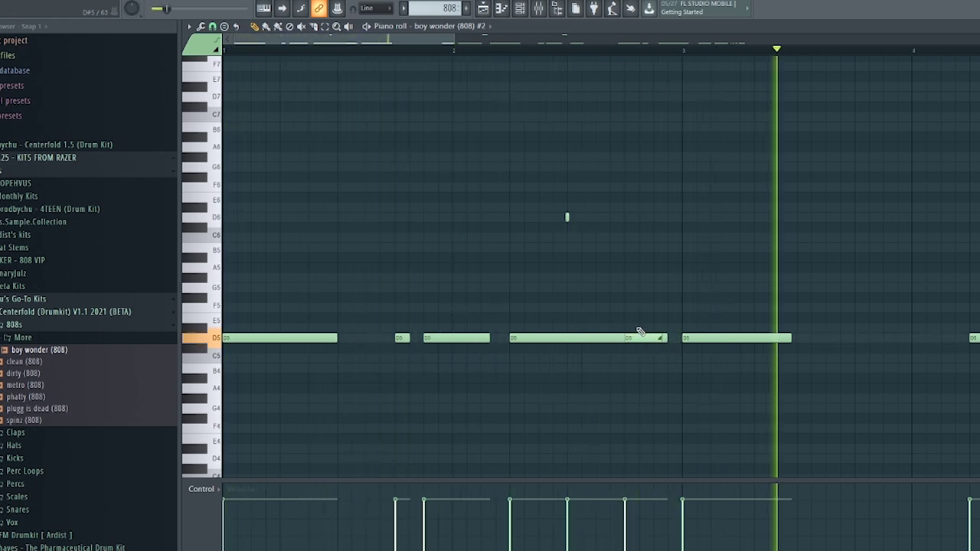
key(space)
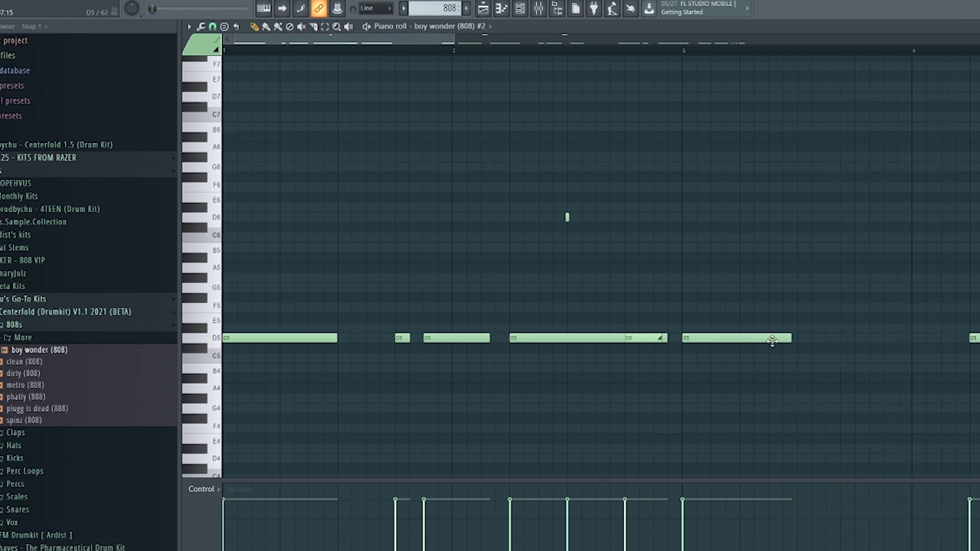
Step: Add short D5 and D4 notes together at 4:03:00, just before the existing D5 note in bar 4, and set the D4 note's velocity to 0%
scroll(923, 342, down, 2)
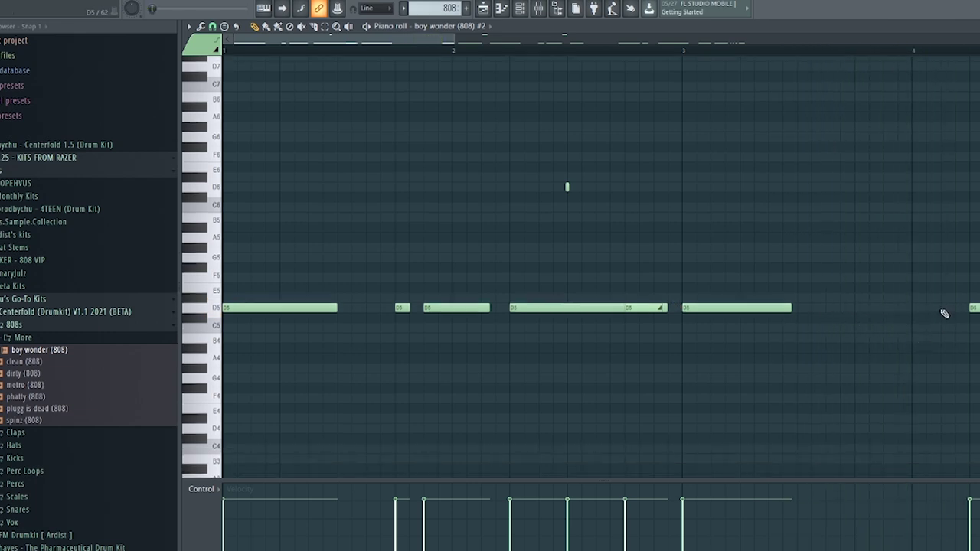
click(943, 310)
right_click(946, 309)
click(943, 308)
scroll(944, 339, down, 7)
click(950, 339)
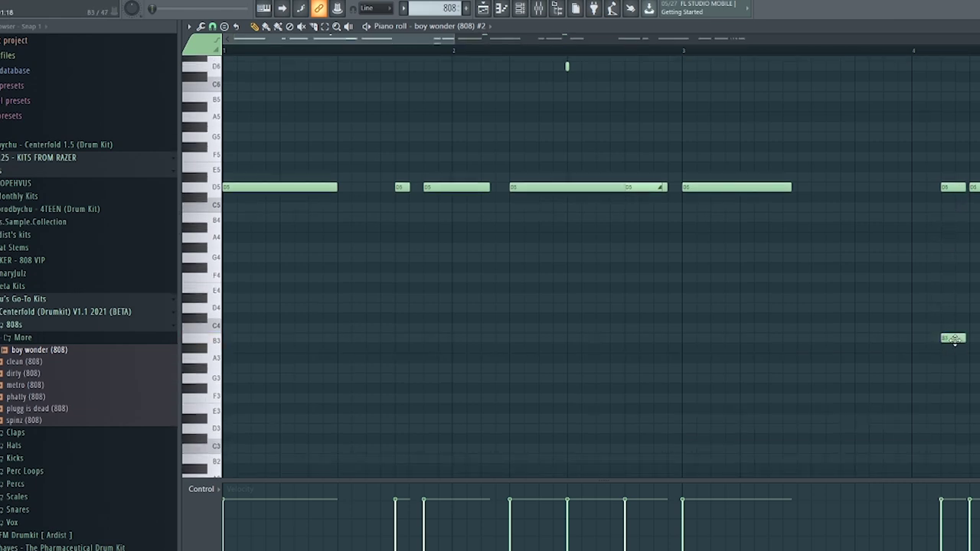
drag(954, 342, 970, 275)
drag(940, 505, 942, 550)
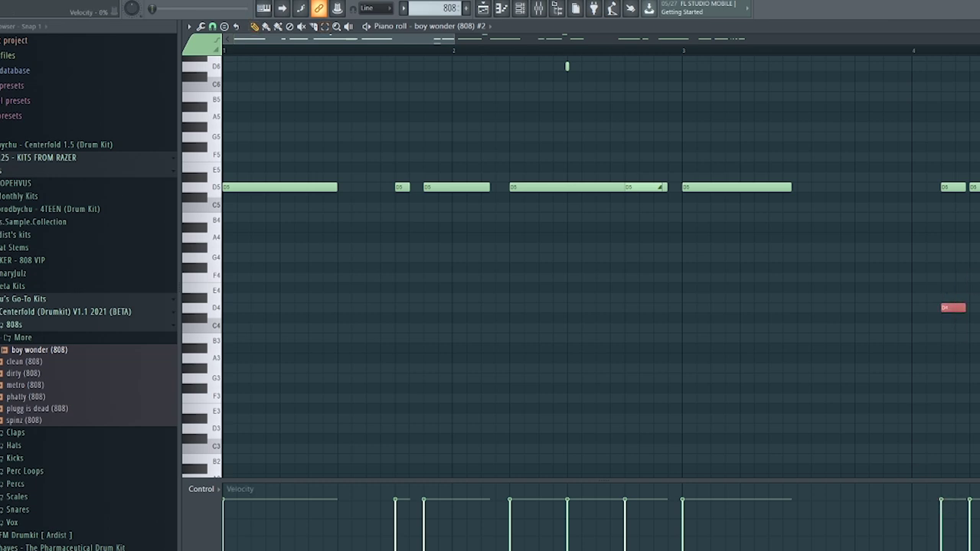
Step: Turn the new short D5 note at 4:03:00 into a slide note and start playback
ctrl+click(955, 201)
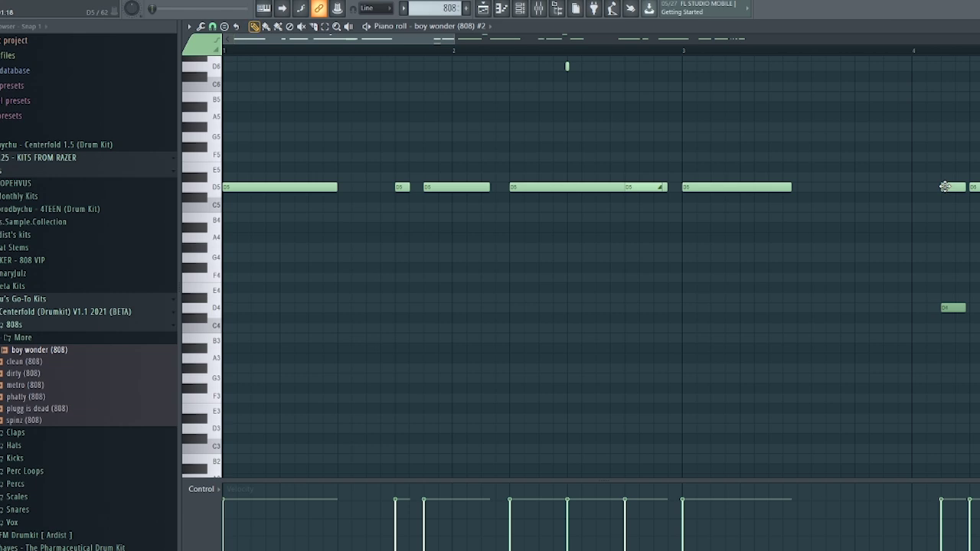
double_click(944, 186)
click(426, 254)
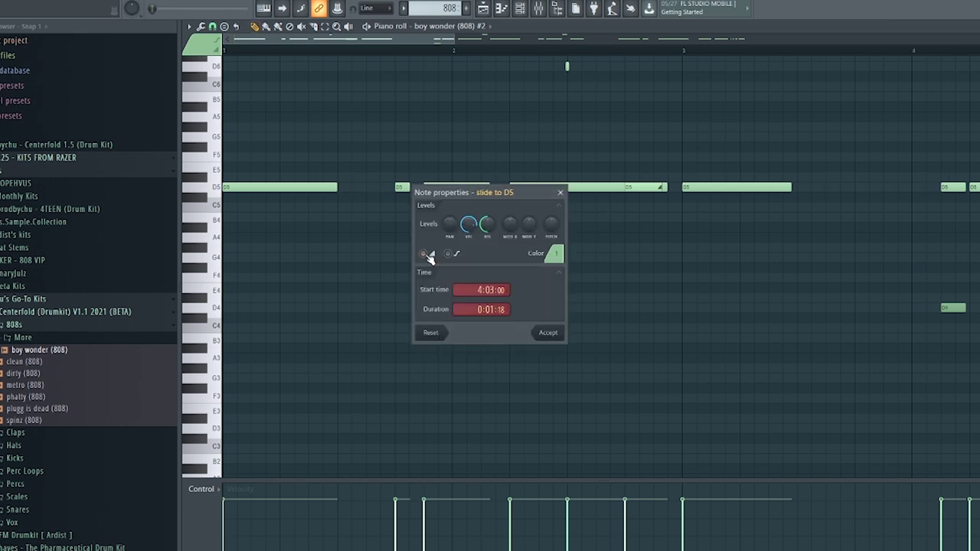
click(547, 337)
key(space)
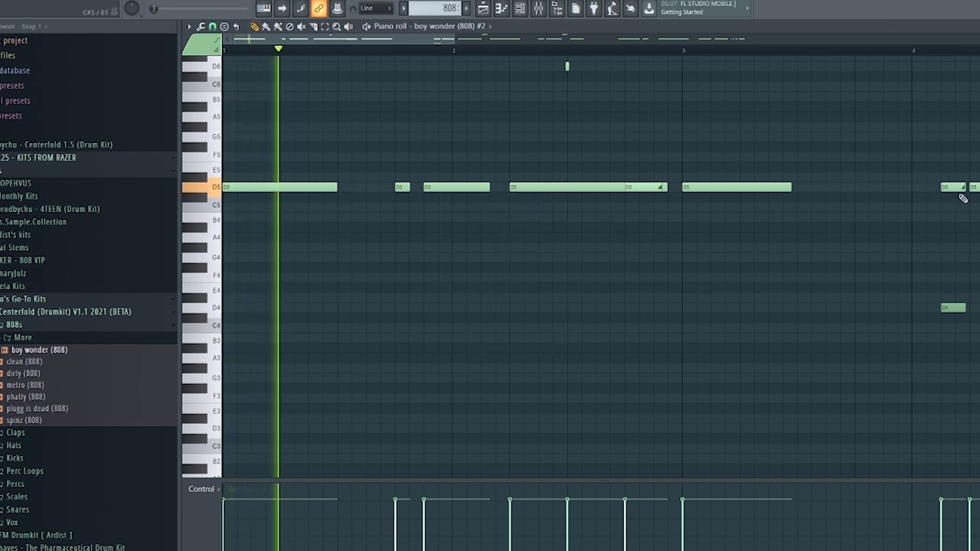
Step: Shorten the D5 slide note early in bar 4 and audition it from bar 3
drag(413, 39, 501, 72)
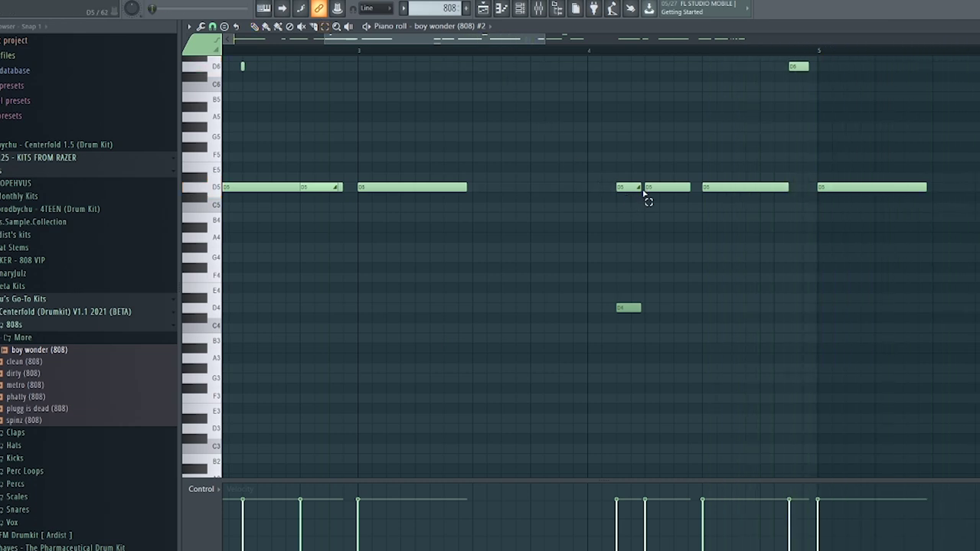
drag(638, 186, 628, 186)
click(359, 52)
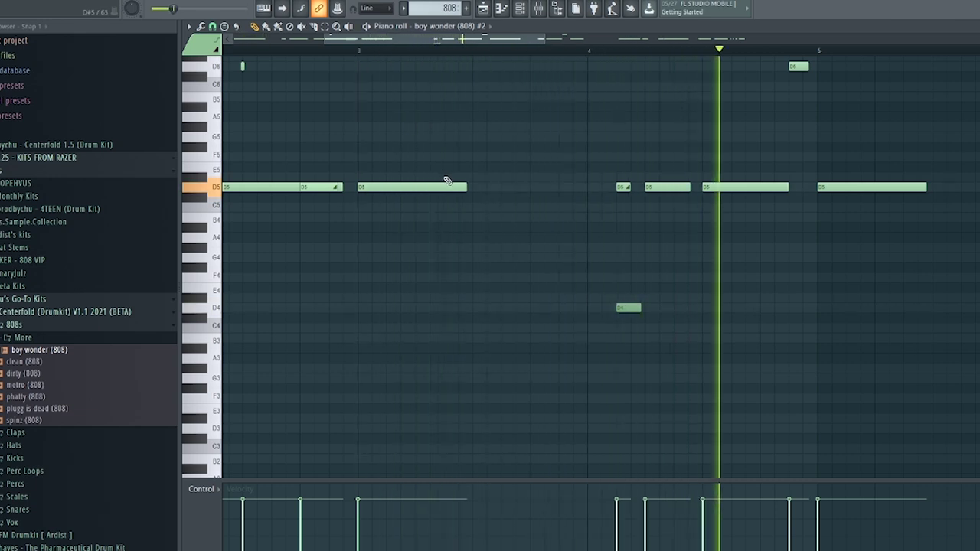
key(space)
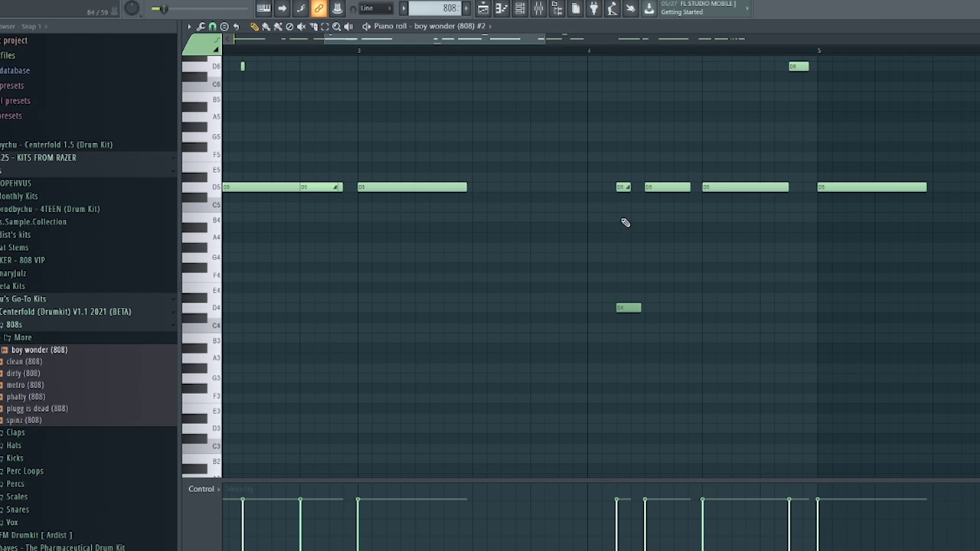
Step: Raise the following D5 note in bar 4 to D6, add a short D5 slide note below its end, and play it back
ctrl+click(655, 192)
key(ctrl+Up)
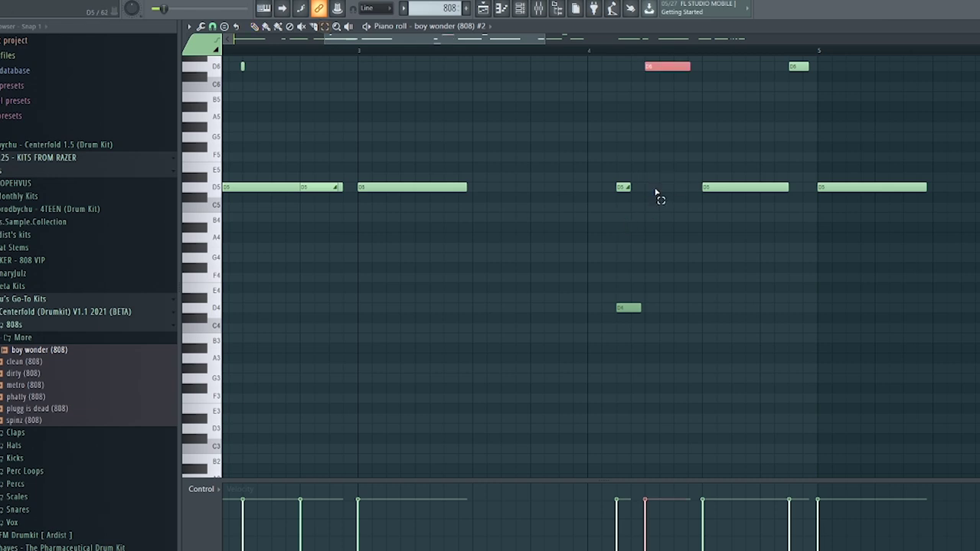
click(621, 188)
click(675, 187)
key(space)
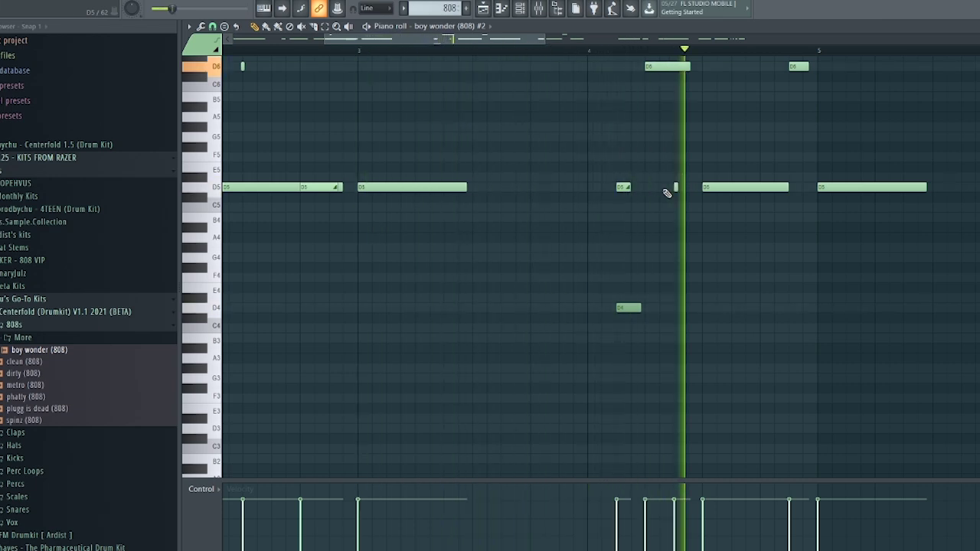
key(space)
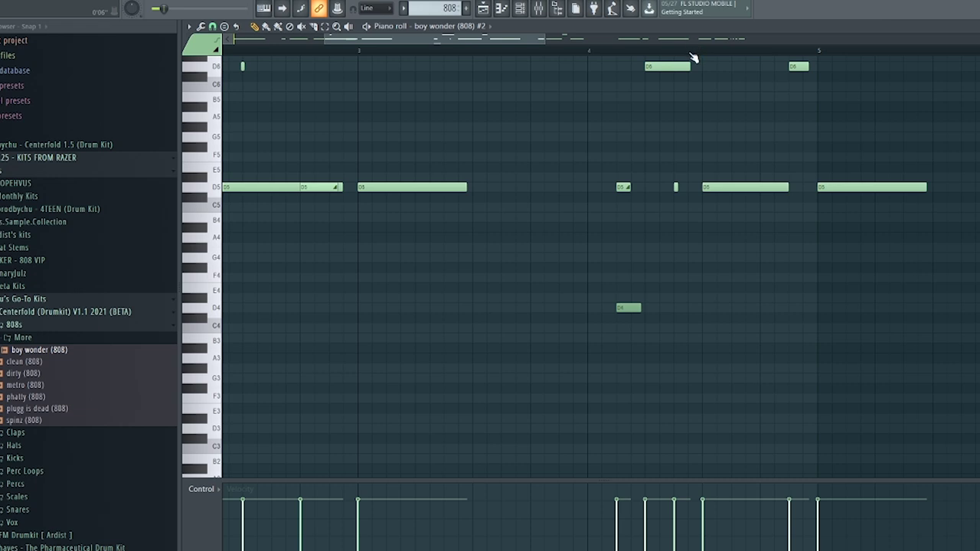
Step: Show the channel rack over the playlist and audition the arrangement of the FUEGO loop and the 808 pattern
scroll(692, 57, down, 4)
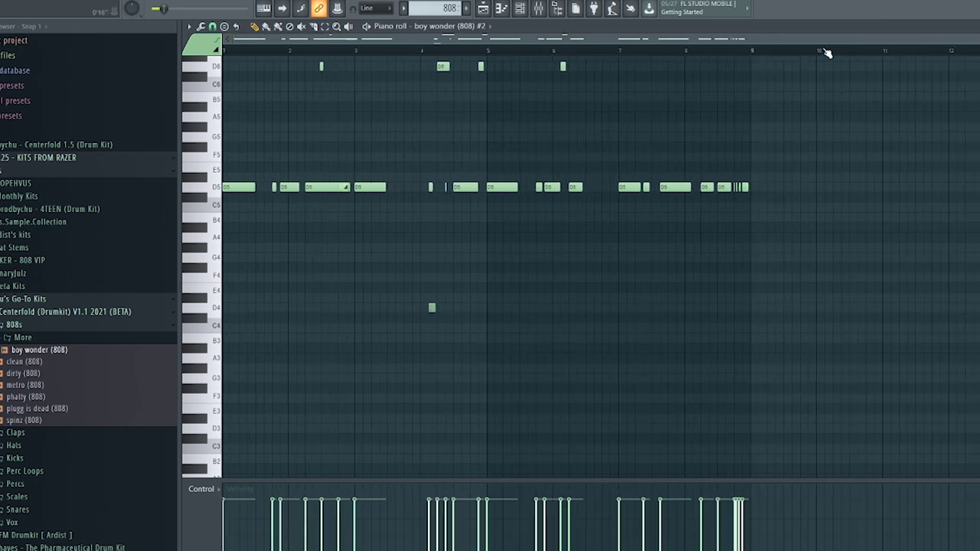
key(F6)
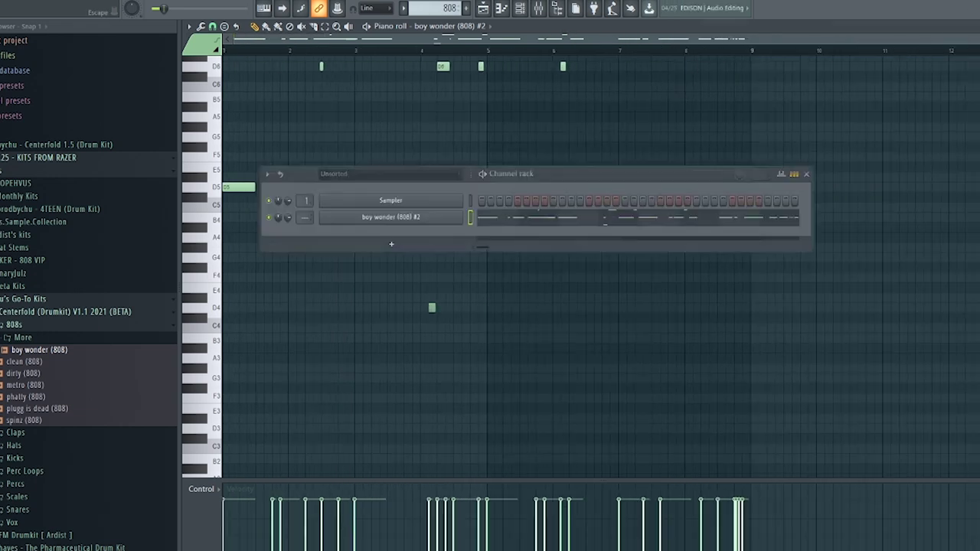
key(F5)
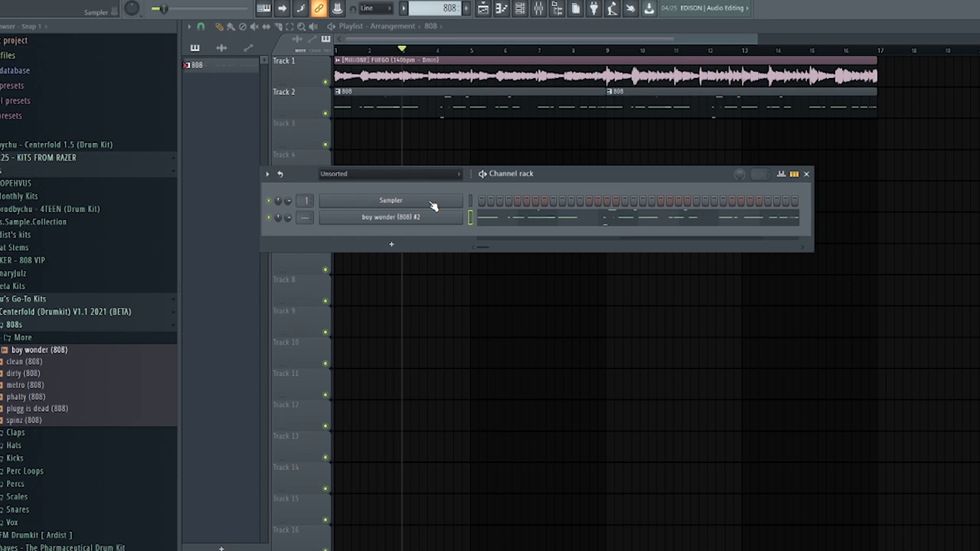
key(space)
key(space)
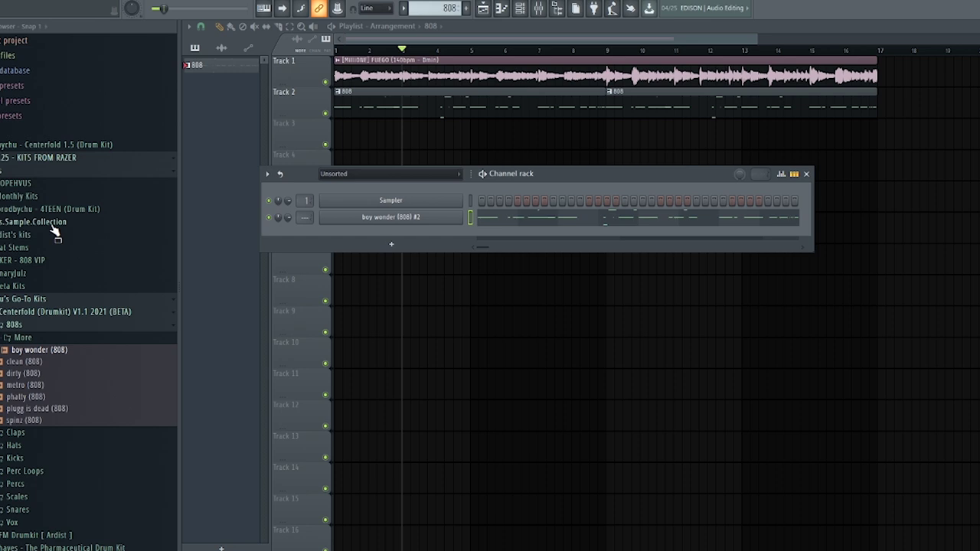
Step: Load Earth Style (Kick) from the 4TEEN drum kit's Kicks folder into a new sampler channel
click(48, 211)
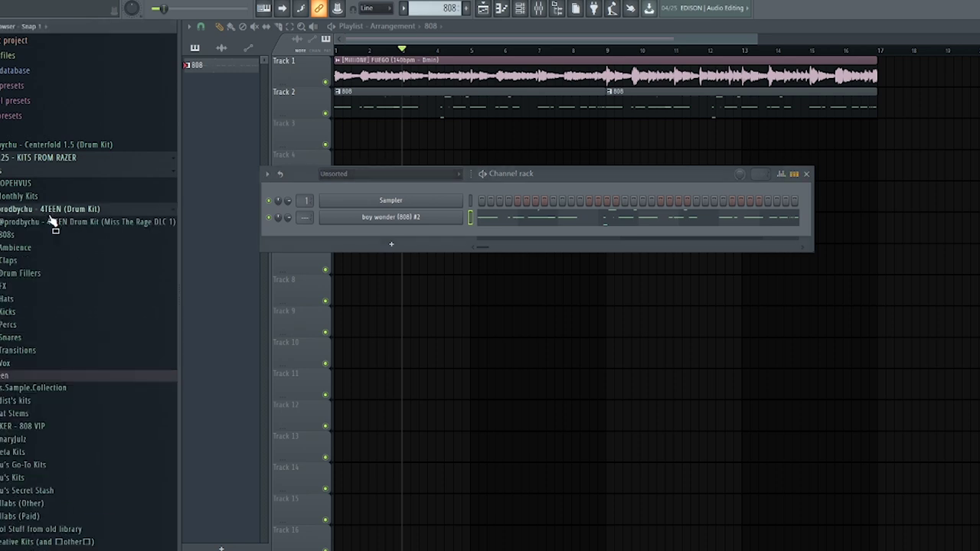
click(16, 312)
right_click(31, 359)
click(54, 363)
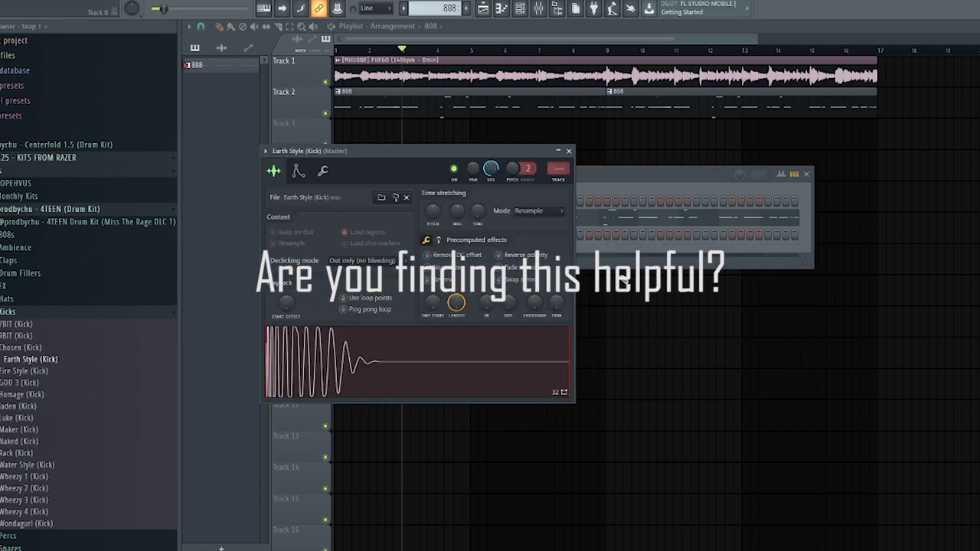
Step: Open the Earth Style kick's piano roll and place B4 kicks in bars 1 and 2 in line with the 808 hits
right_click(426, 237)
click(489, 232)
scroll(253, 82, up, 4)
click(344, 217)
click(366, 217)
click(428, 217)
click(512, 218)
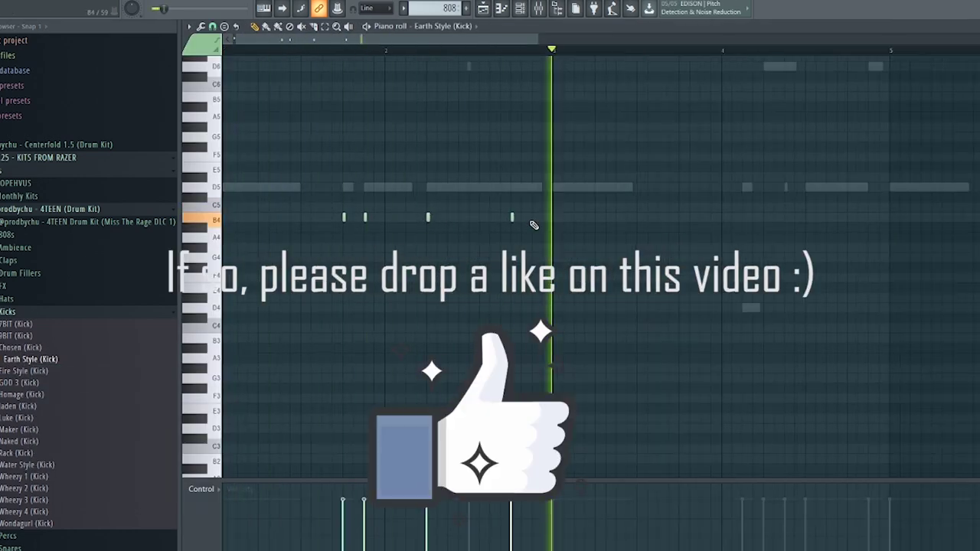
Step: Place six more B4 kicks, two in bar 3 and four in bar 4
click(555, 217)
click(616, 218)
click(765, 217)
click(785, 217)
click(828, 217)
click(870, 217)
Step: Join the kick notes end to end, duplicate them into bars 5 to 8, and add an extra B4 kick late in bar 7
key(ctrl+l)
key(ctrl+b)
scroll(278, 150, right, 5)
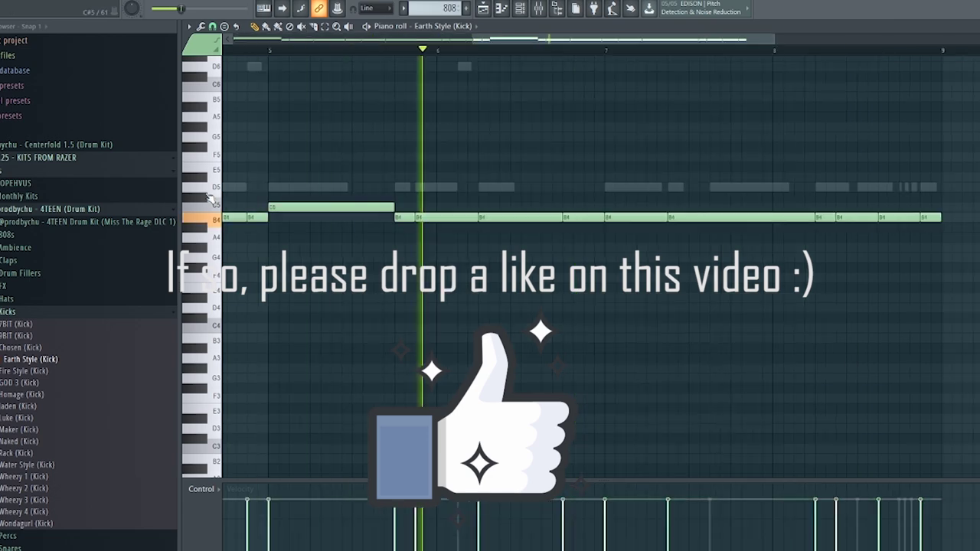
click(711, 218)
scroll(713, 219, left, 1)
Step: Mute the B4 kick at beat 4 of bar 5 and the kicks after beat 2 of bar 8, auditioning from bars 5 and 8
click(361, 51)
key(t)
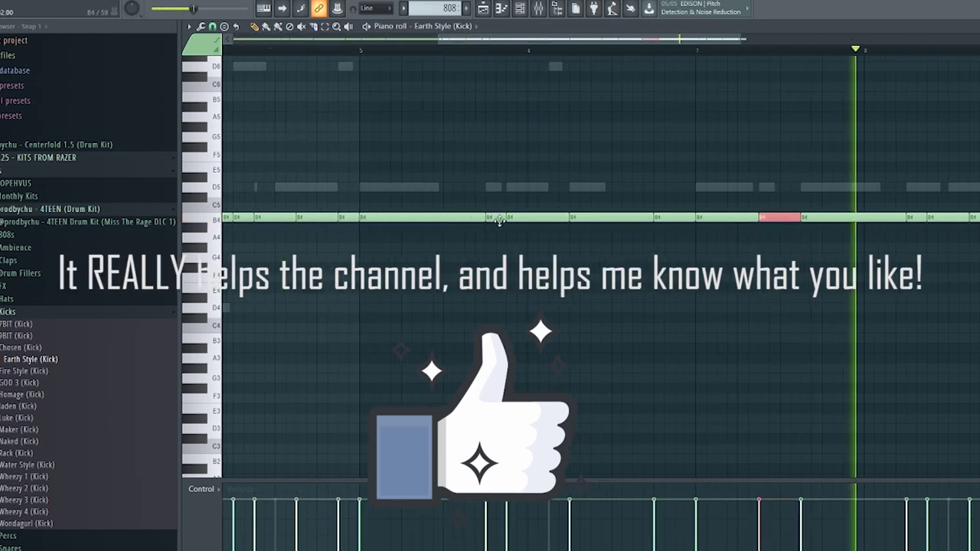
click(489, 218)
click(361, 51)
click(360, 50)
key(p)
click(866, 51)
click(866, 51)
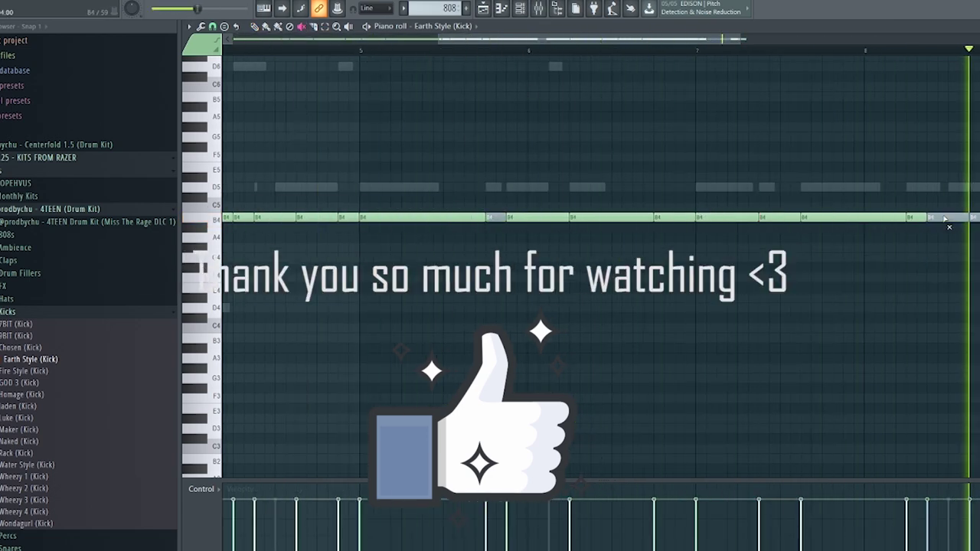
scroll(651, 168, left, 4)
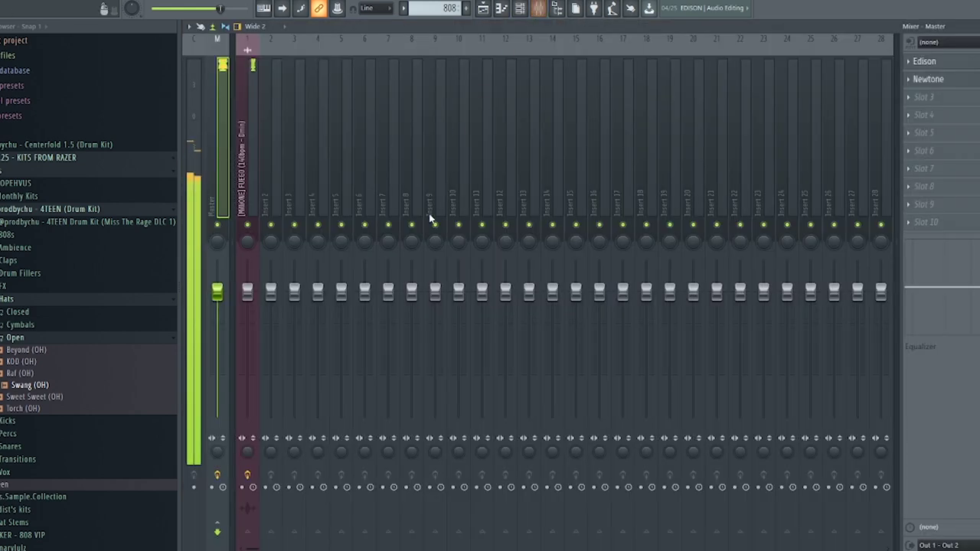
Step: Route the 808 and drum channels to mixer inserts 9 to 16, and pull their faders and the FUEGO loop's fader fully down
click(431, 207)
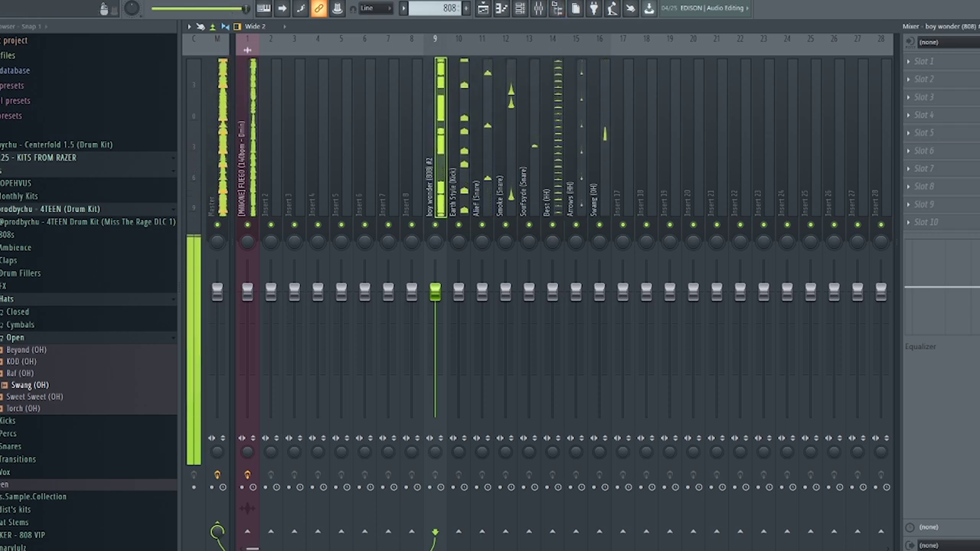
mouse_move(355, 550)
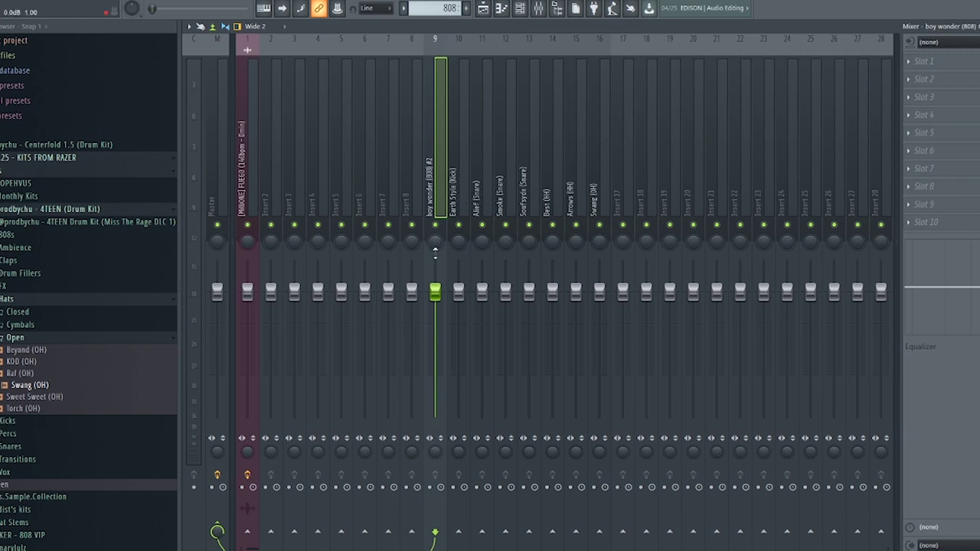
drag(440, 214, 601, 222)
drag(599, 291, 599, 417)
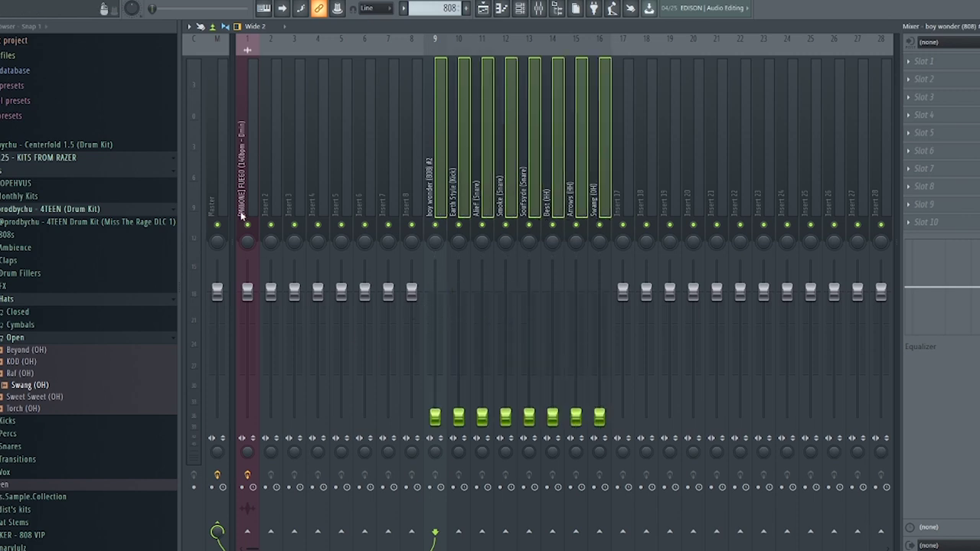
click(245, 183)
drag(247, 292, 247, 417)
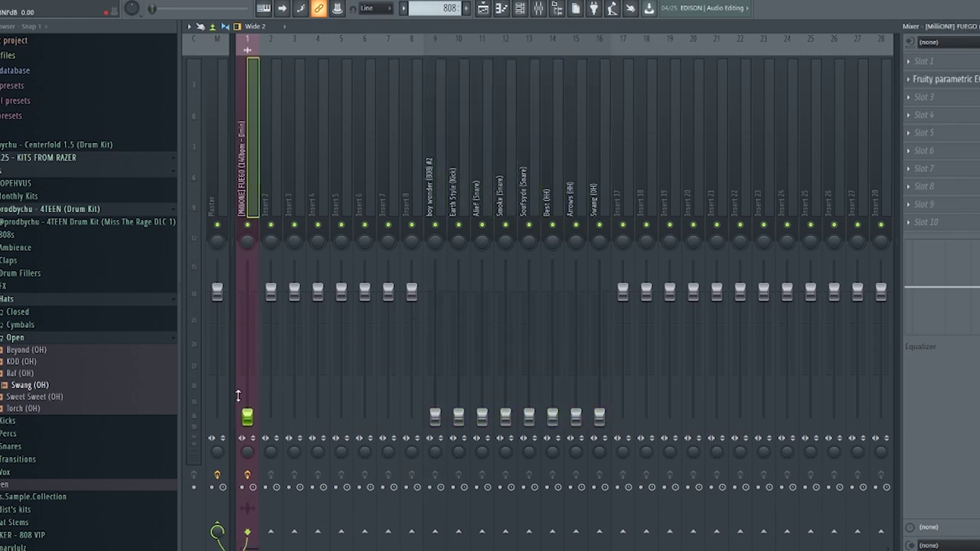
Step: Raise the boy wonder 808 fader on insert 9 to -3.9 dB while the beat plays
click(441, 192)
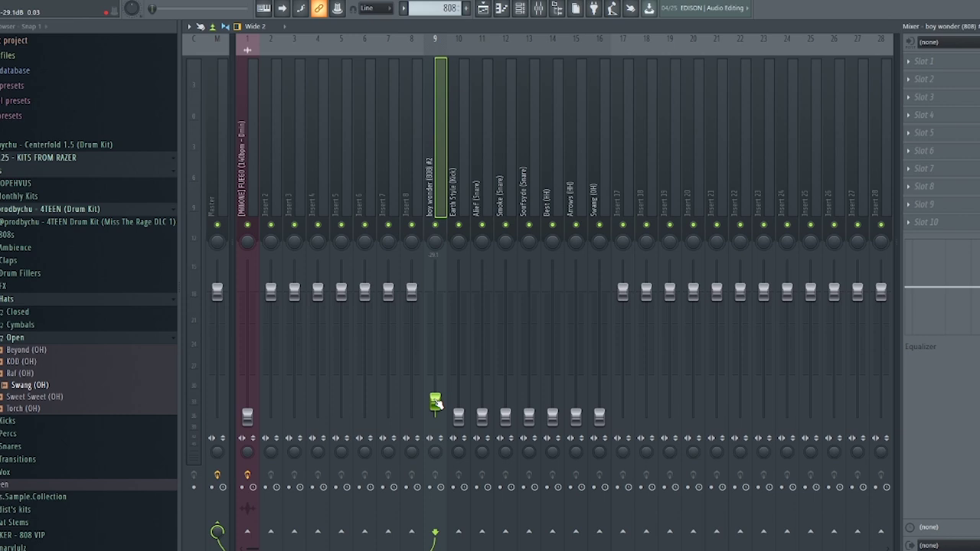
drag(435, 396, 435, 318)
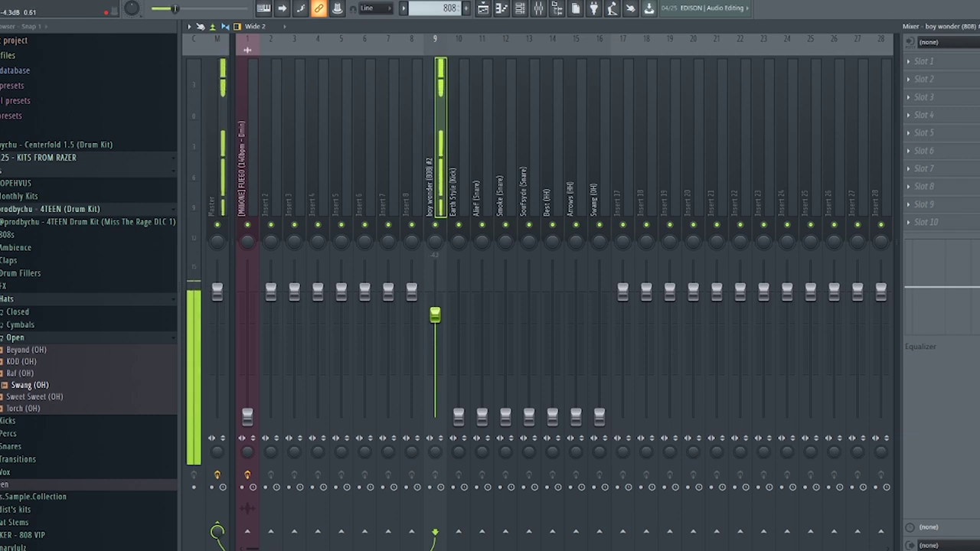
drag(435, 313, 435, 312)
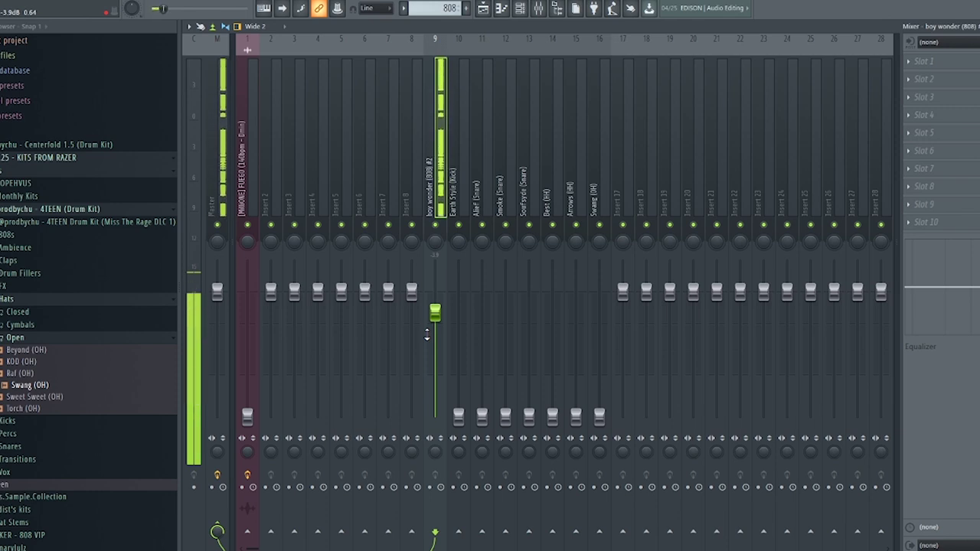
Step: Load Fruity parametric EQ 2 into slot 3 of the boy wonder 808 insert
click(913, 99)
click(624, 107)
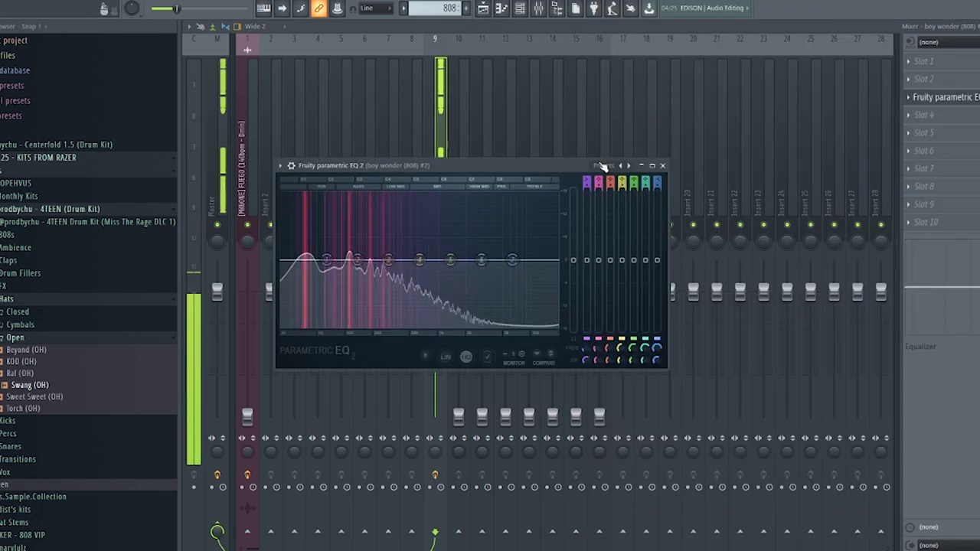
Step: Apply the 808 30HZ CUT preset to the boy wonder 808's EQ and lower the cutoff of its band 7 low-pass
click(628, 165)
click(628, 165)
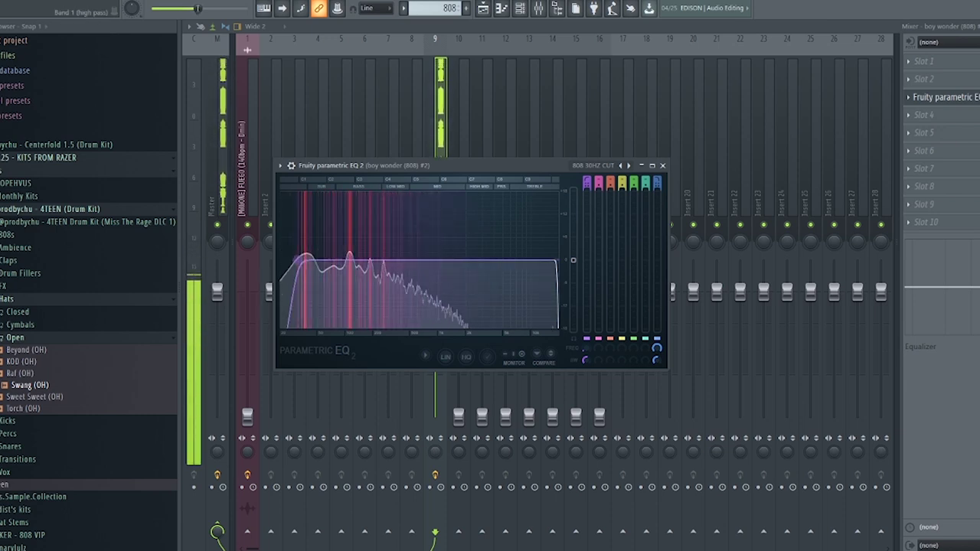
click(299, 261)
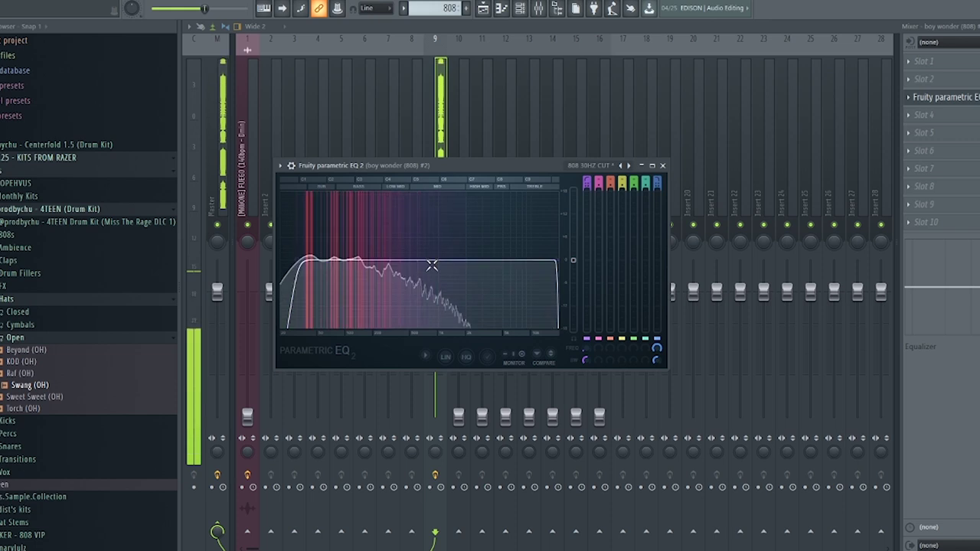
scroll(556, 264, up, 3)
drag(556, 264, 474, 260)
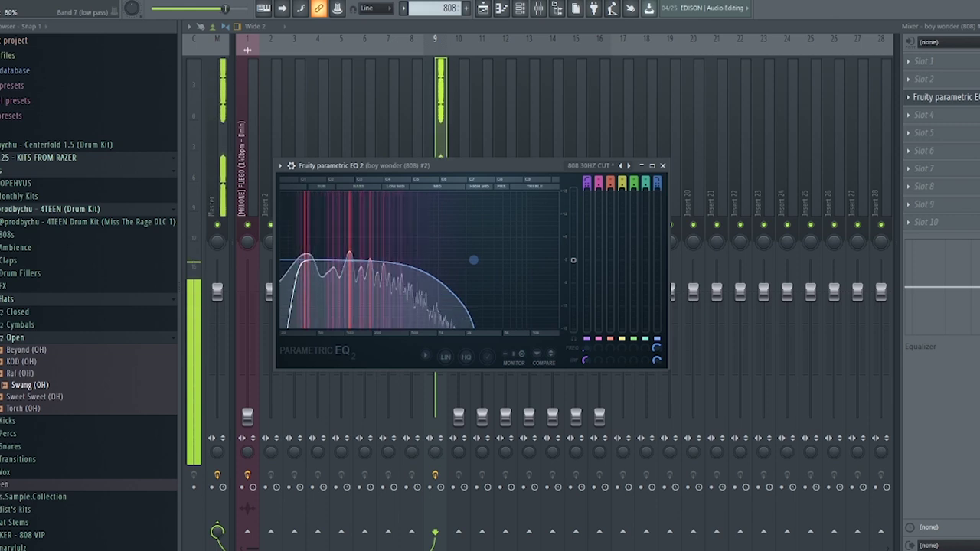
Step: Load CamelCrusher into slot 4 of the boy wonder 808 insert with the British Clean patch
click(915, 115)
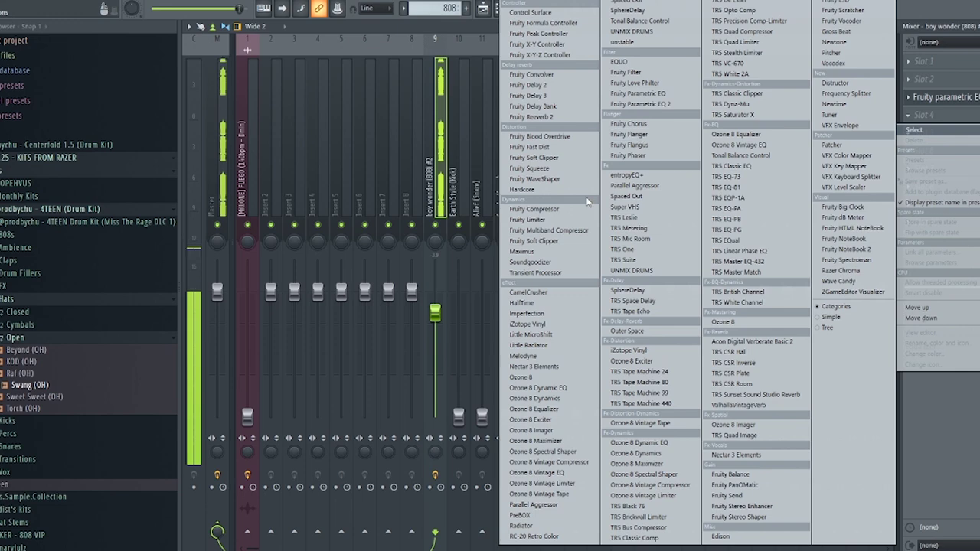
click(551, 295)
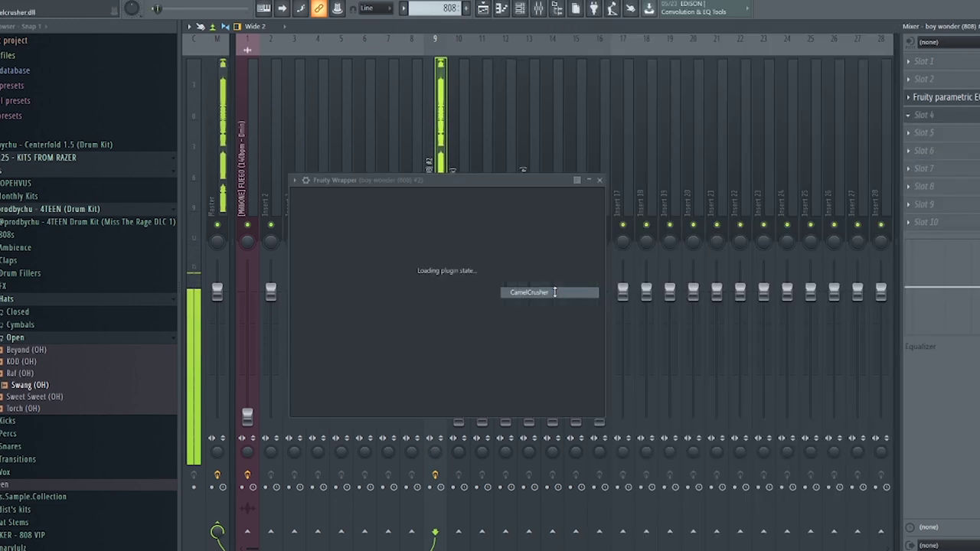
click(403, 259)
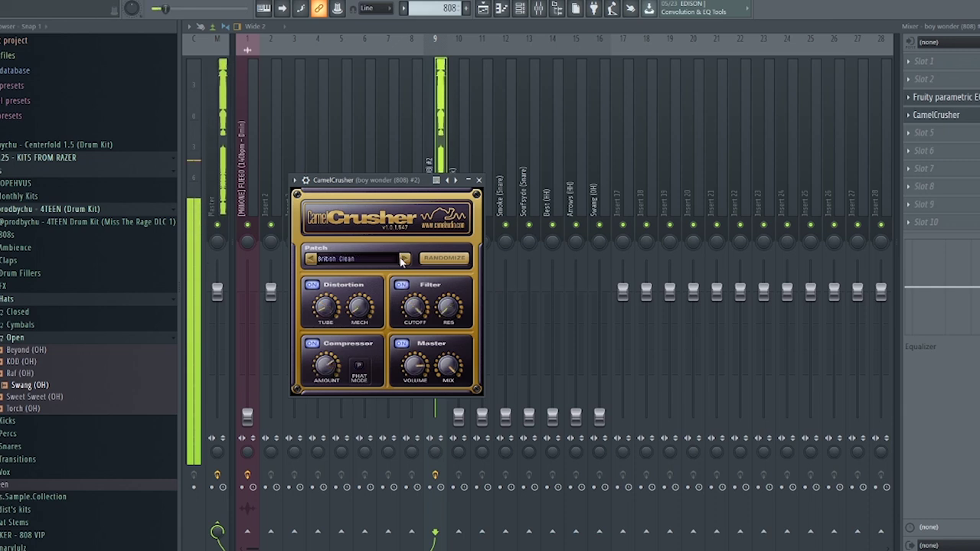
click(478, 180)
Step: Lower the boy wonder 808 fader on insert 9 to about -13 dB while the beat plays
drag(434, 306, 435, 334)
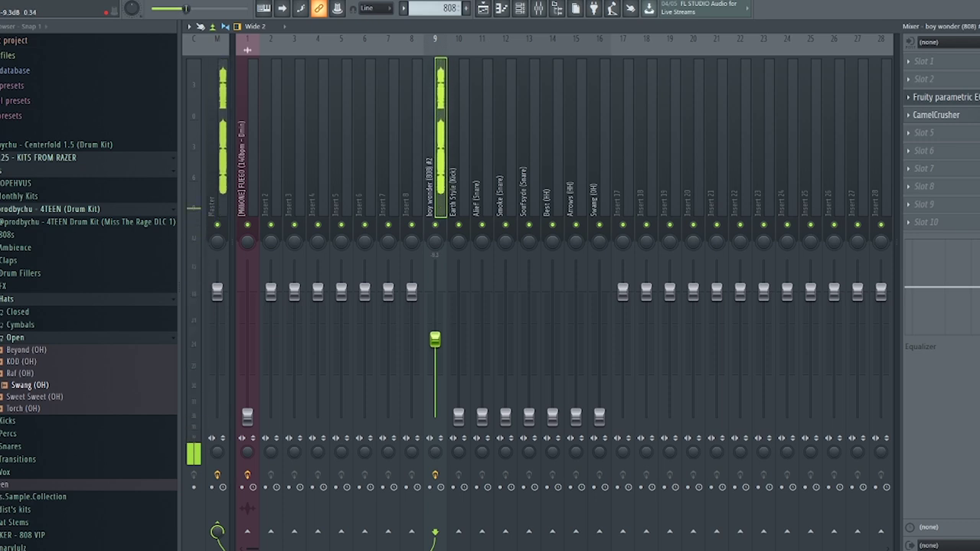
drag(435, 334, 435, 345)
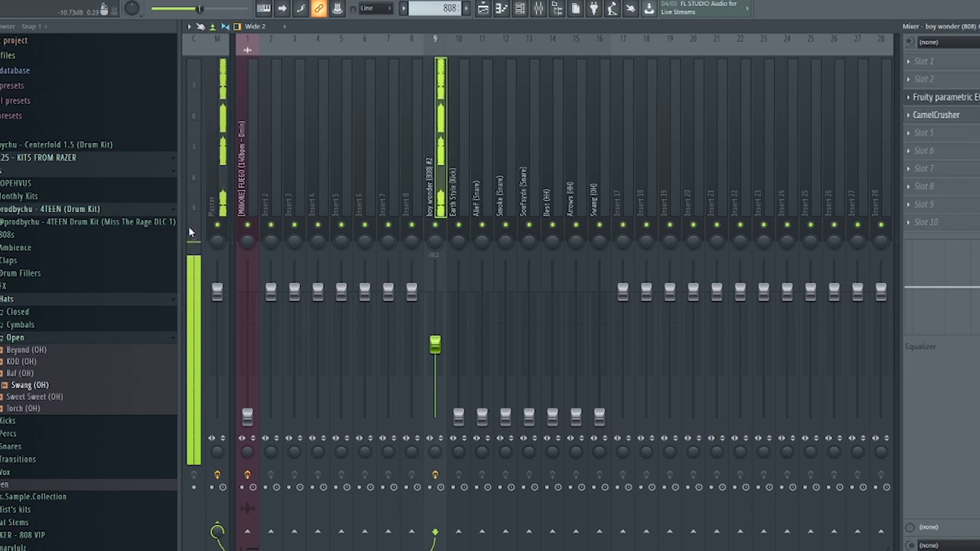
drag(443, 349, 435, 356)
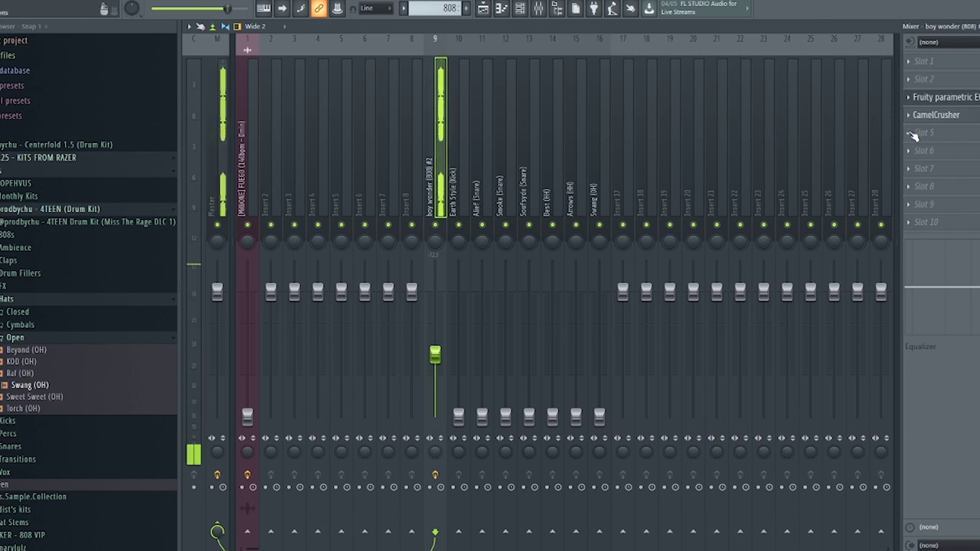
Step: Load Fruity Limiter into slot 7 of the boy wonder 808 insert
click(910, 170)
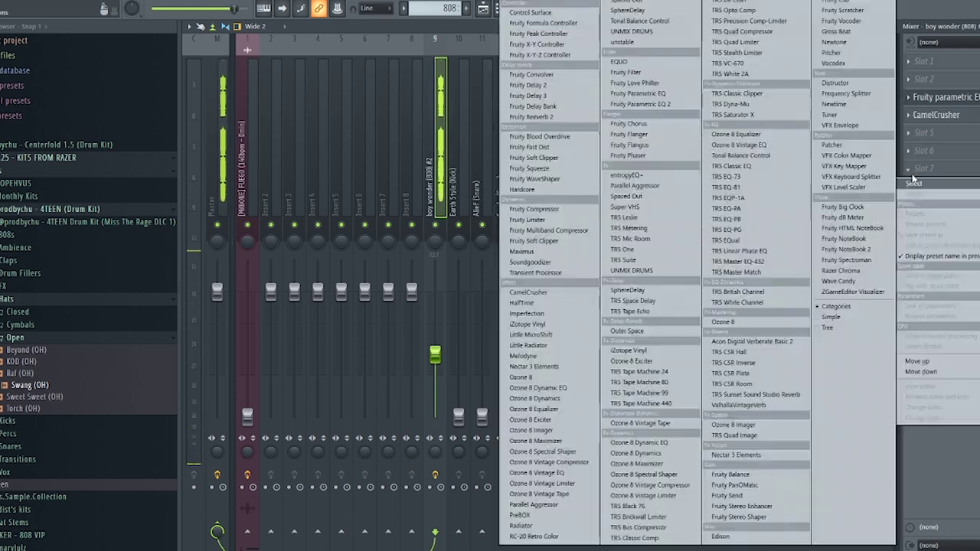
click(535, 219)
click(565, 109)
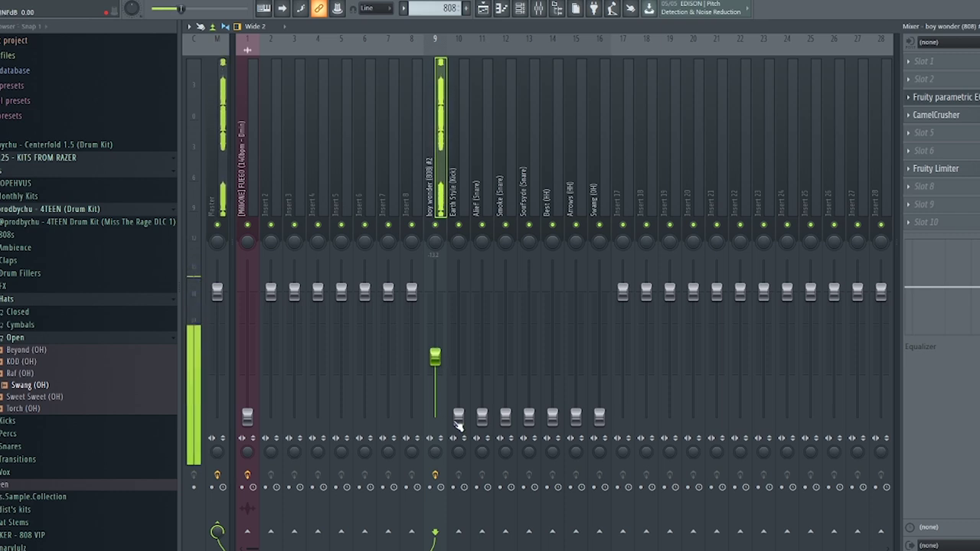
Step: Raise the Earth Style kick fader to about -6.4 dB and sidechain the kick insert to the boy wonder 808 insert
drag(459, 419, 458, 326)
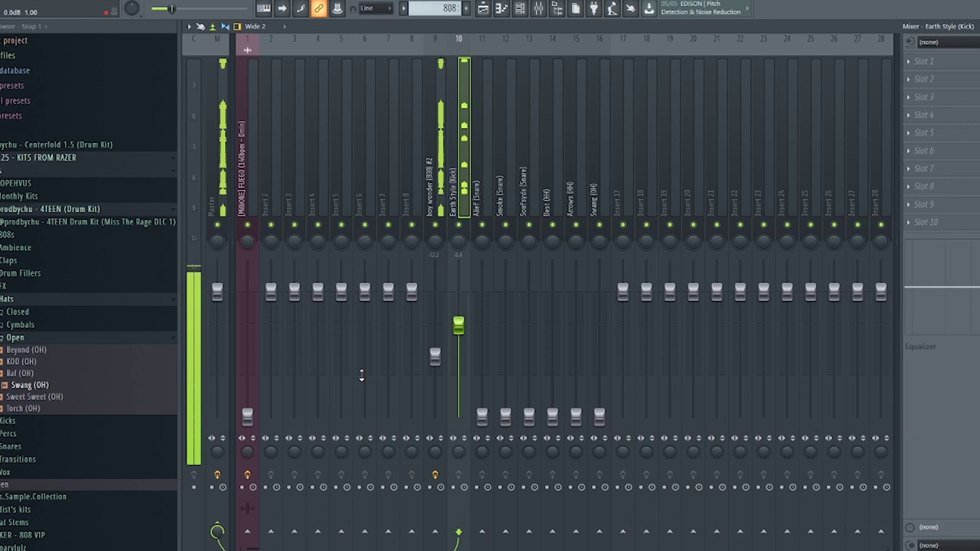
right_click(436, 531)
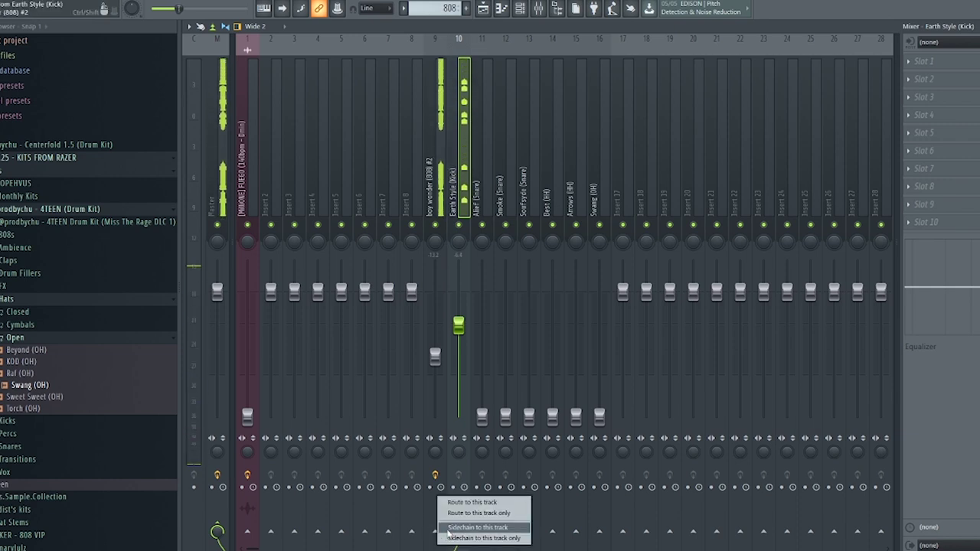
click(450, 528)
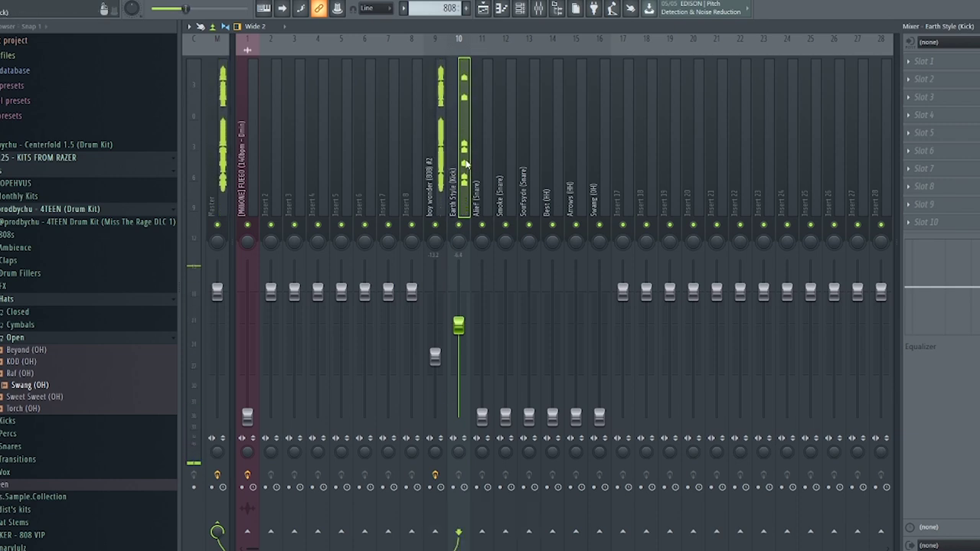
right_click(435, 532)
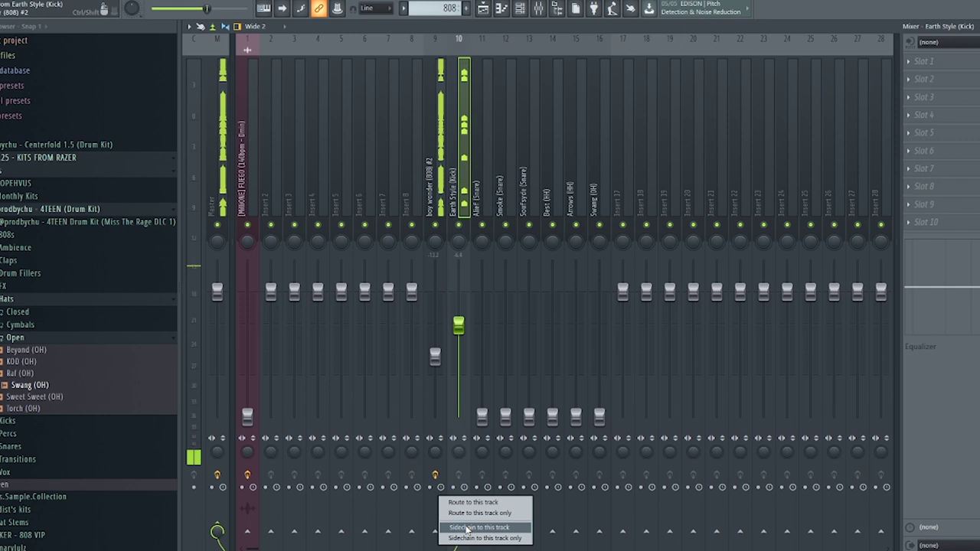
click(442, 538)
Step: Switch the 808's Fruity Limiter to compressor mode and choose Earth Style (Kick) as its sidechain source
click(434, 187)
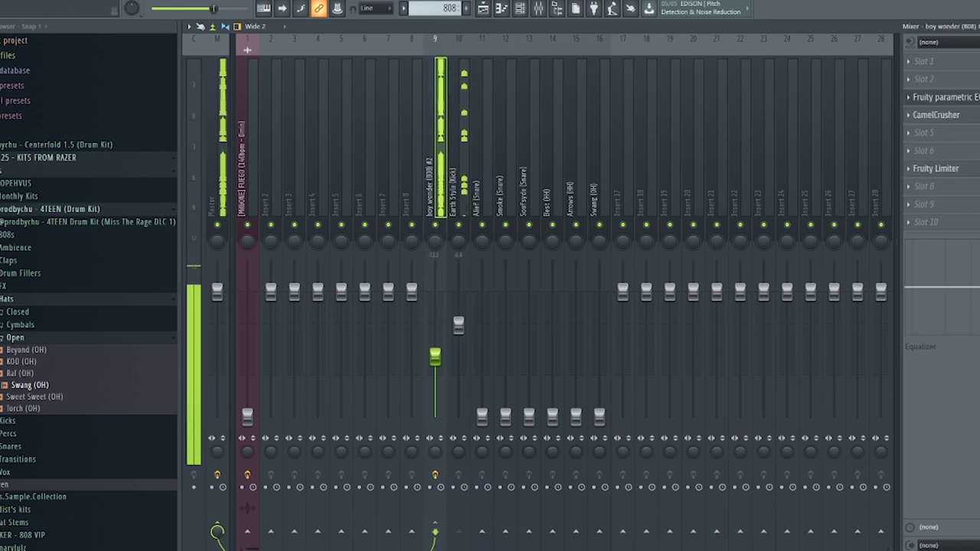
click(963, 172)
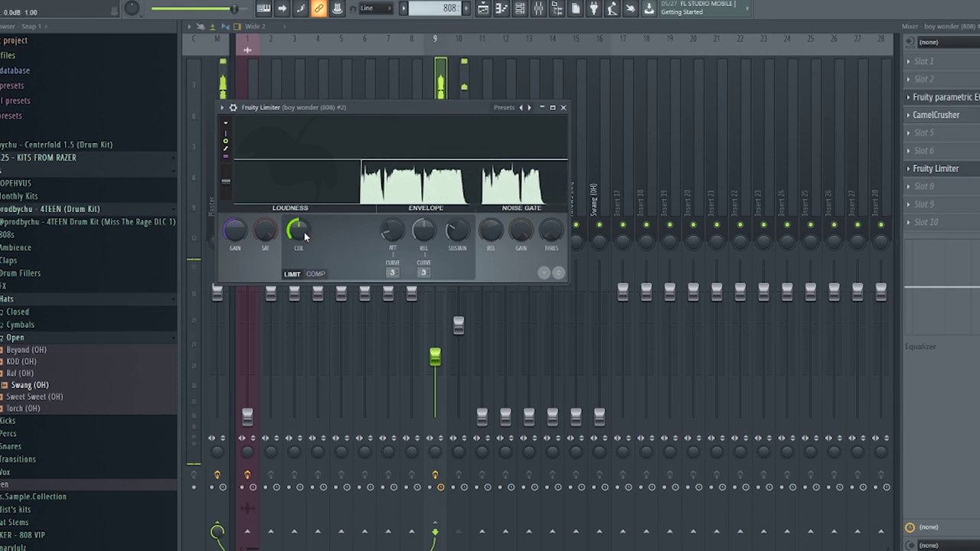
click(316, 274)
click(421, 272)
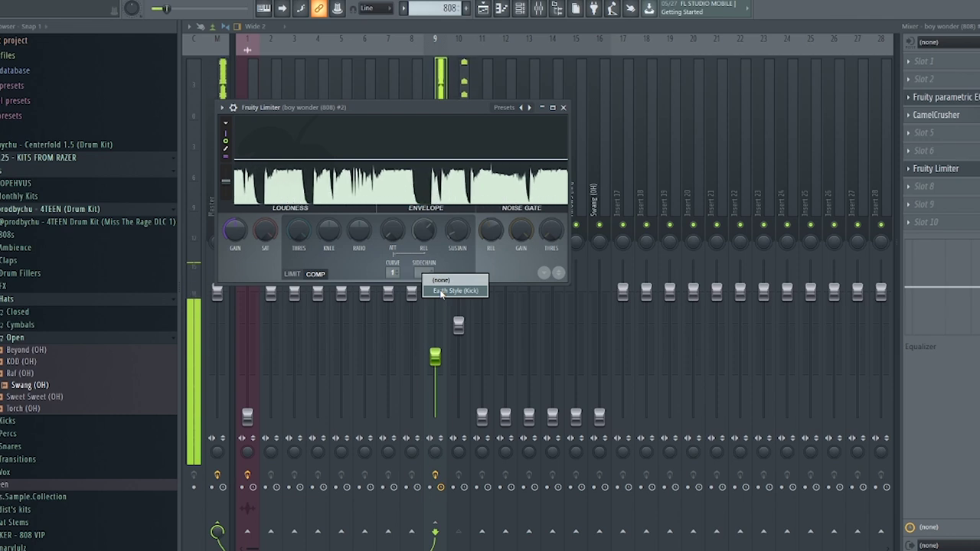
click(442, 291)
Step: Tune the 808's sidechain compressor with a low threshold, maximum knee, shorter release and an attack of 0.27 ms
drag(298, 230, 298, 256)
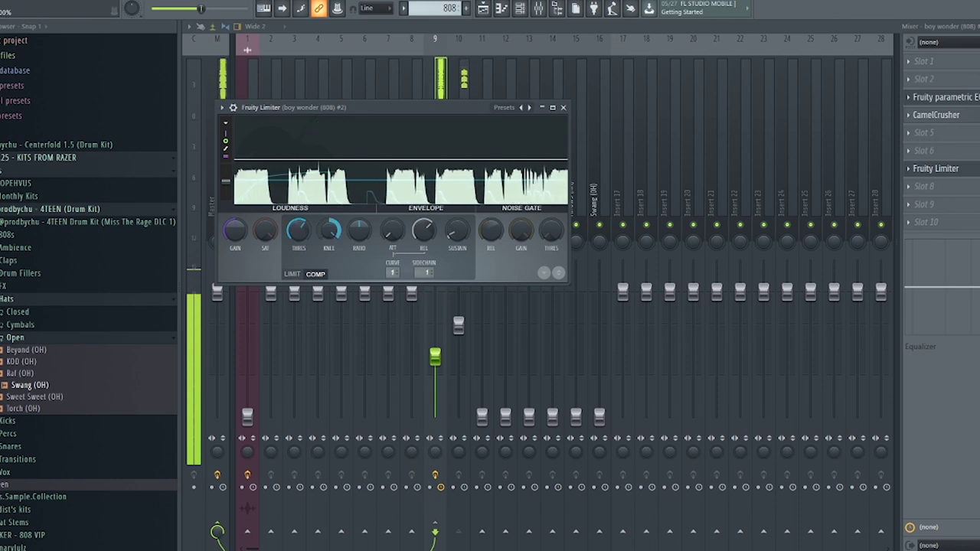
drag(295, 235, 295, 264)
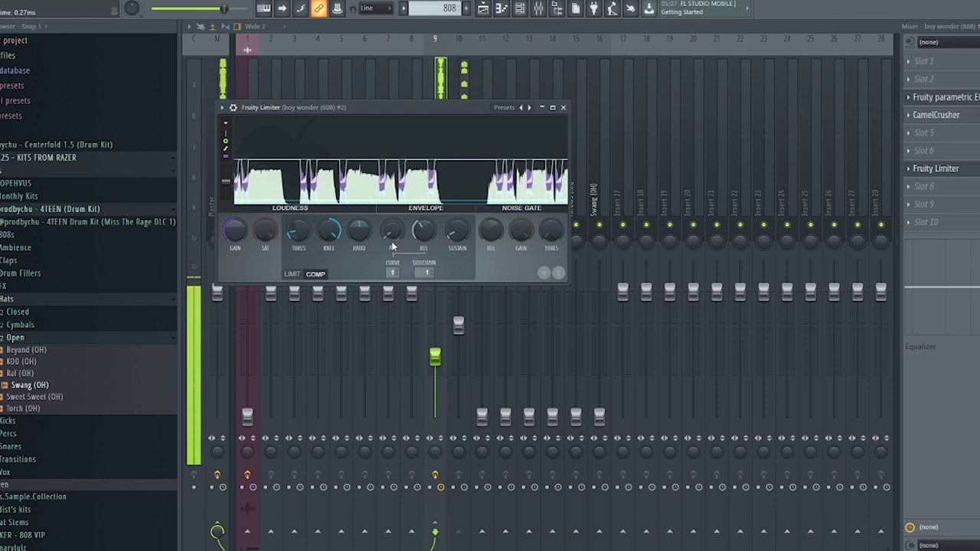
click(562, 107)
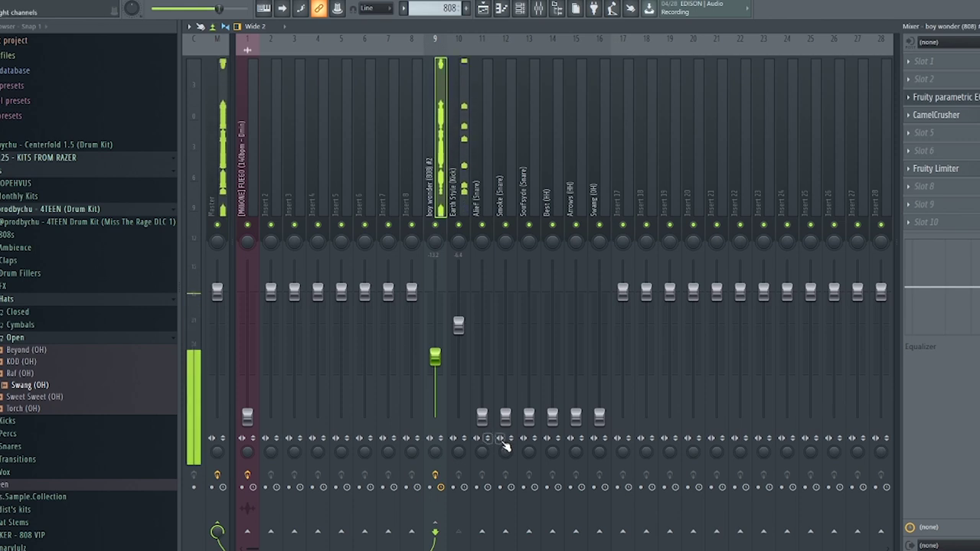
Step: Raise the Alief, Smoke and Soufsyde snare faders to -7.7, -8.0 and -6.2 dB, and the Arrows hi-hat fader to 0 dB
drag(481, 416, 482, 372)
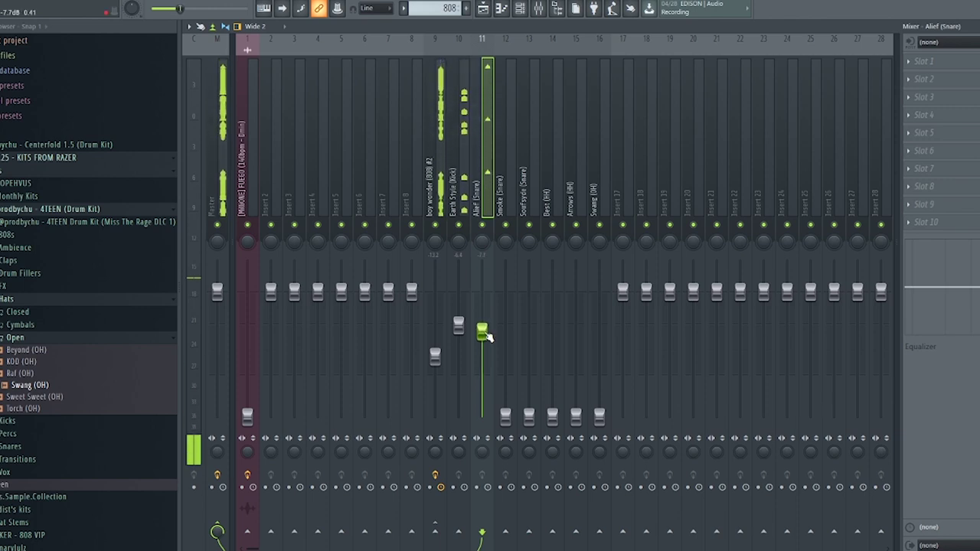
drag(505, 415, 505, 345)
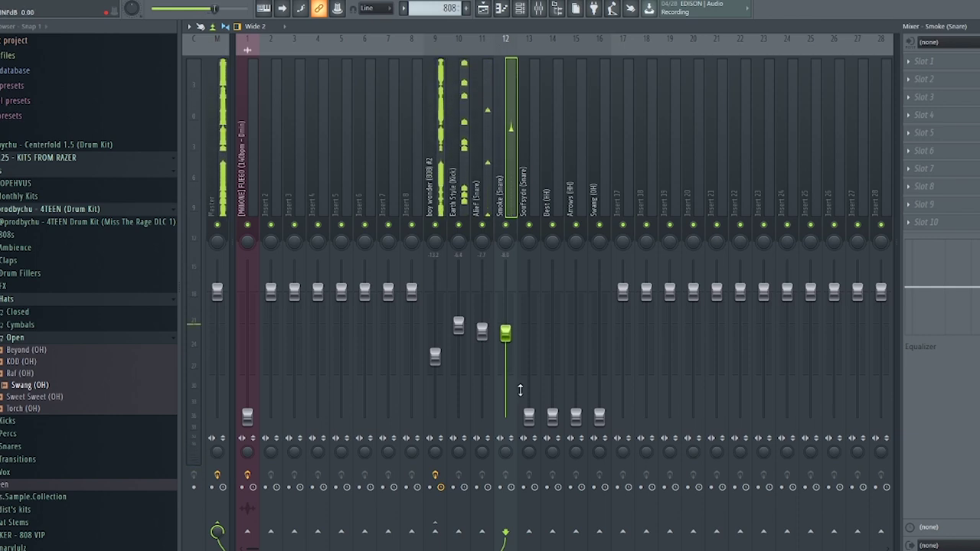
drag(528, 416, 528, 393)
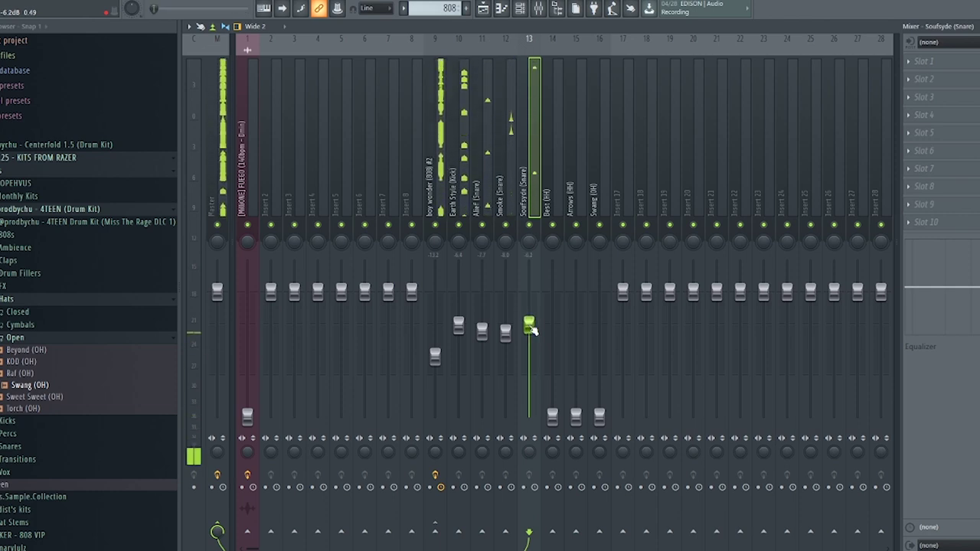
drag(578, 421, 575, 408)
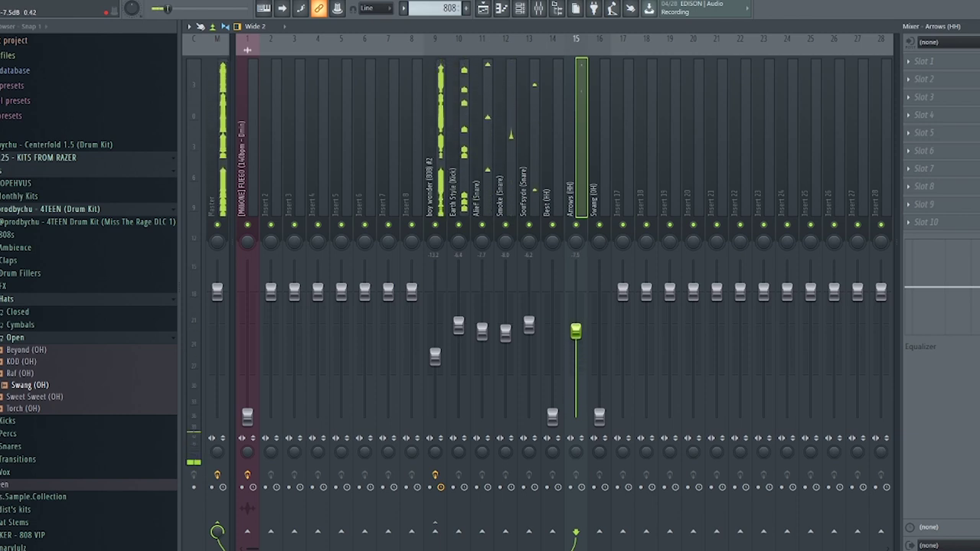
drag(576, 304, 575, 298)
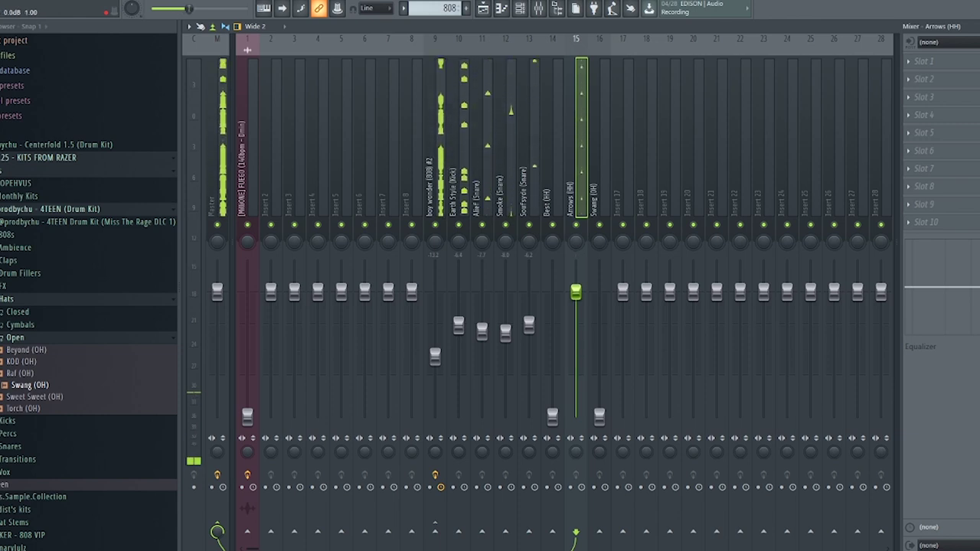
Step: Load Fruity Fast Dist into slot 2 of the Arrows hi-hat insert, and boost the highs and cut the lows in its insert equalizer
right_click(580, 208)
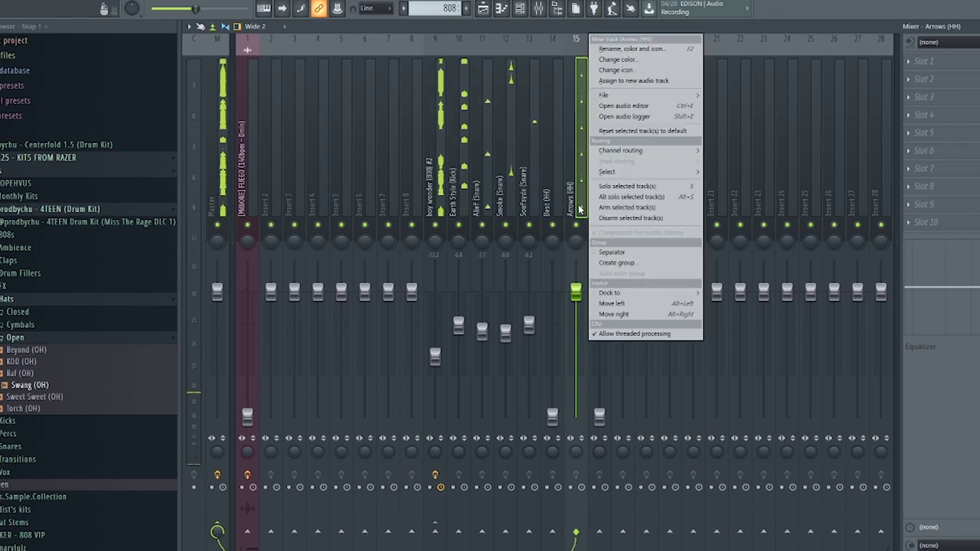
click(908, 79)
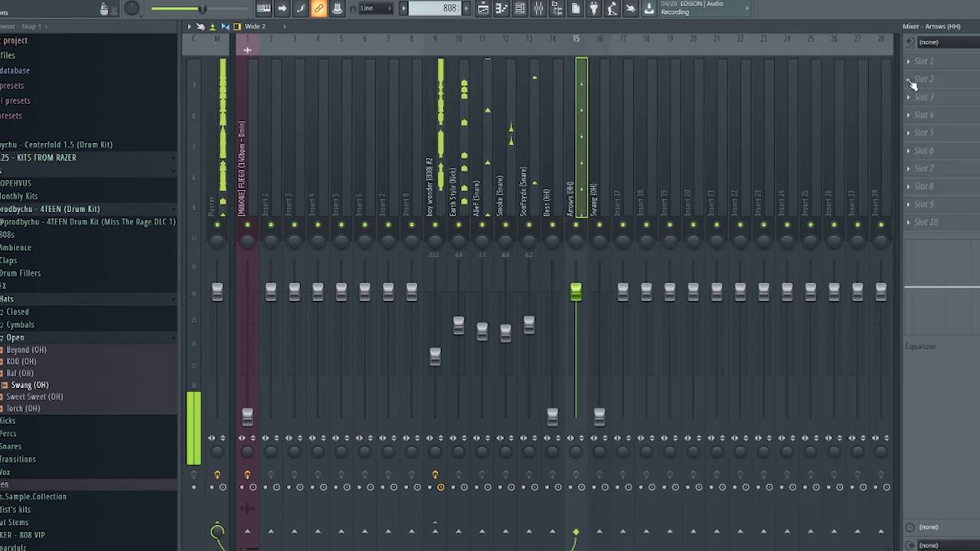
click(908, 79)
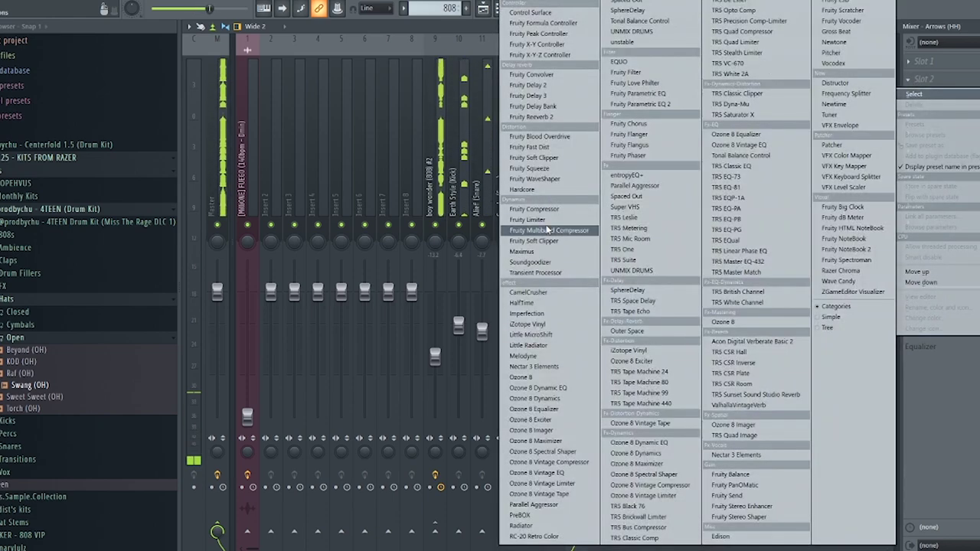
click(540, 147)
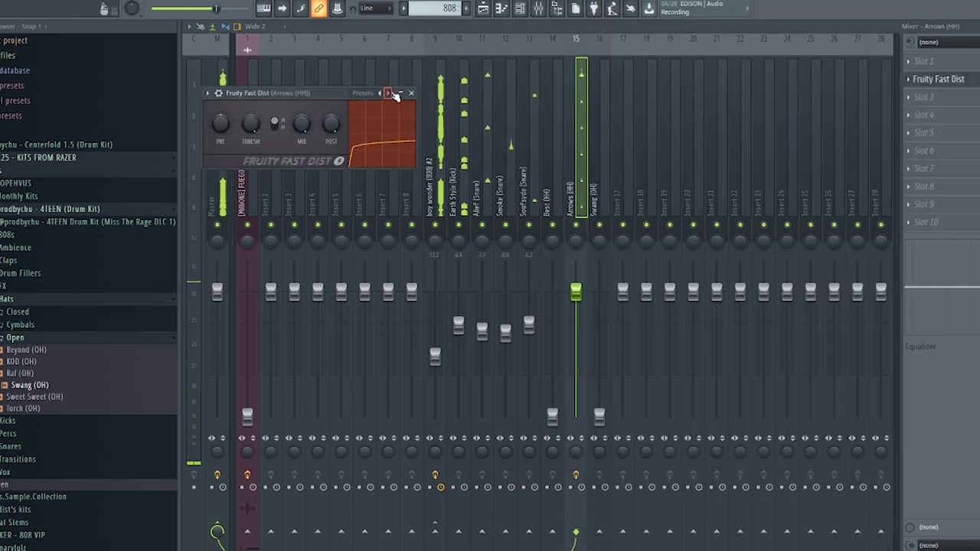
click(410, 94)
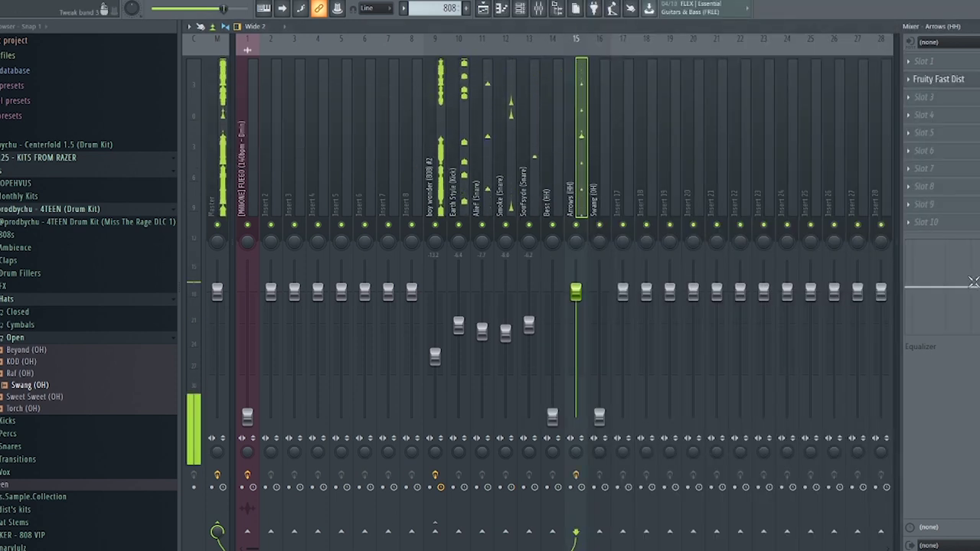
drag(979, 287, 979, 271)
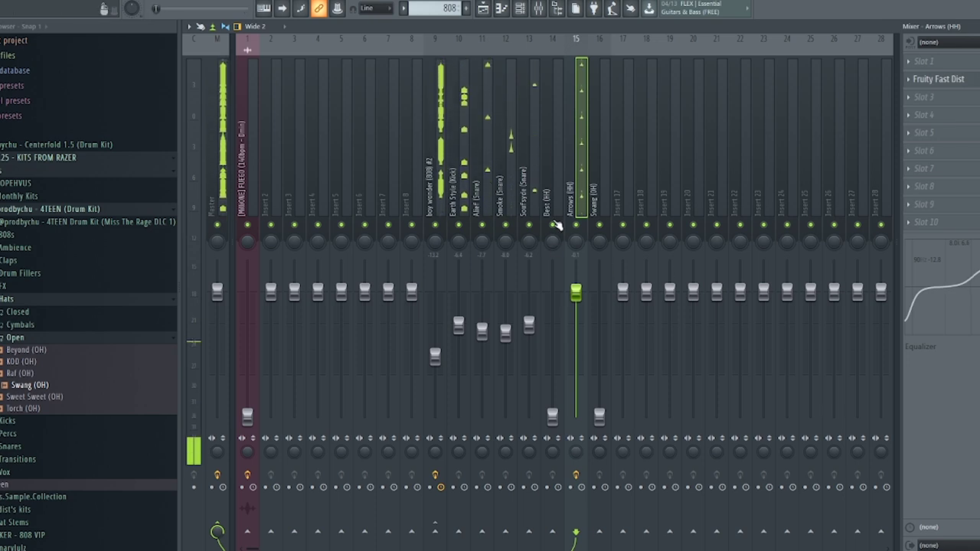
Step: Set the Swang open hat fader to -3.8 dB, the Arrows hi-hat to -2.8 dB and the Best hi-hat to about -11 dB
drag(599, 415, 599, 402)
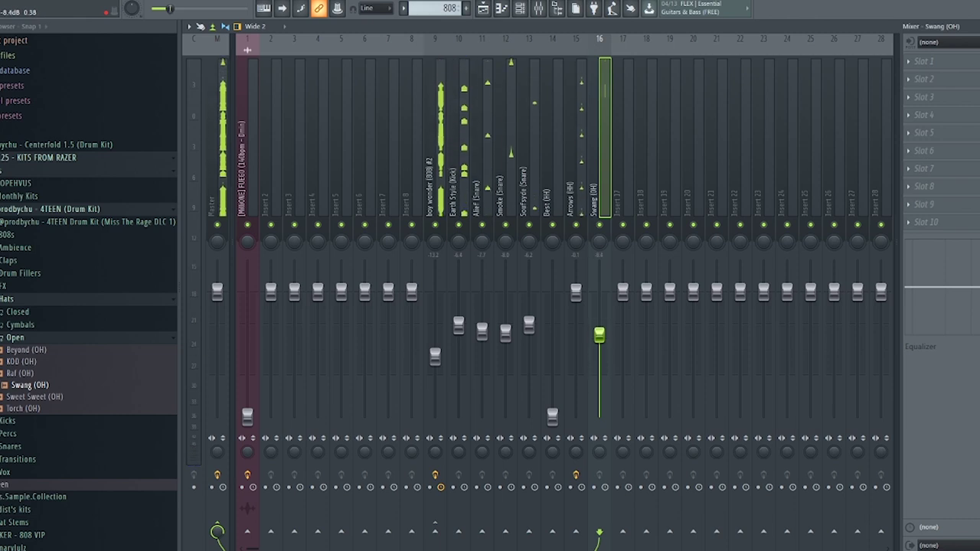
drag(599, 315, 599, 312)
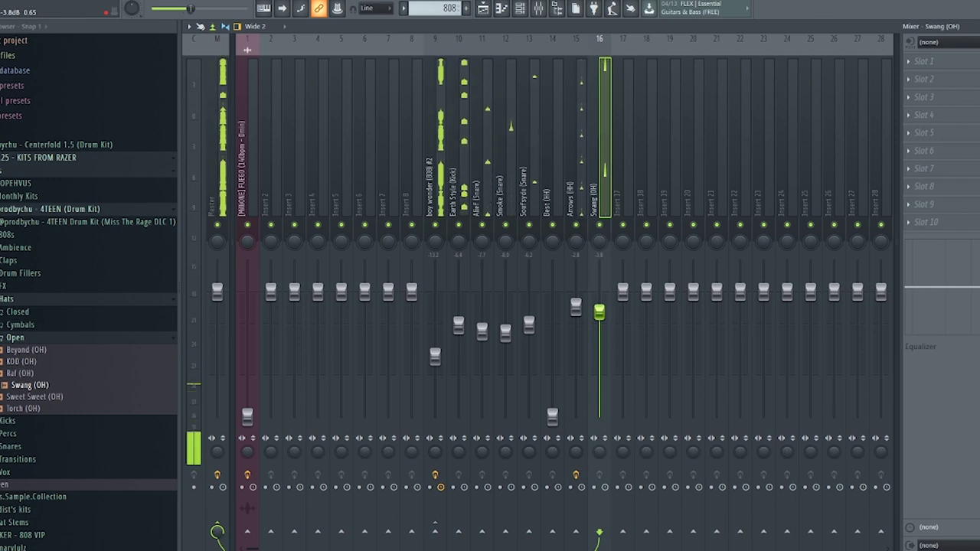
click(552, 416)
drag(552, 404, 552, 348)
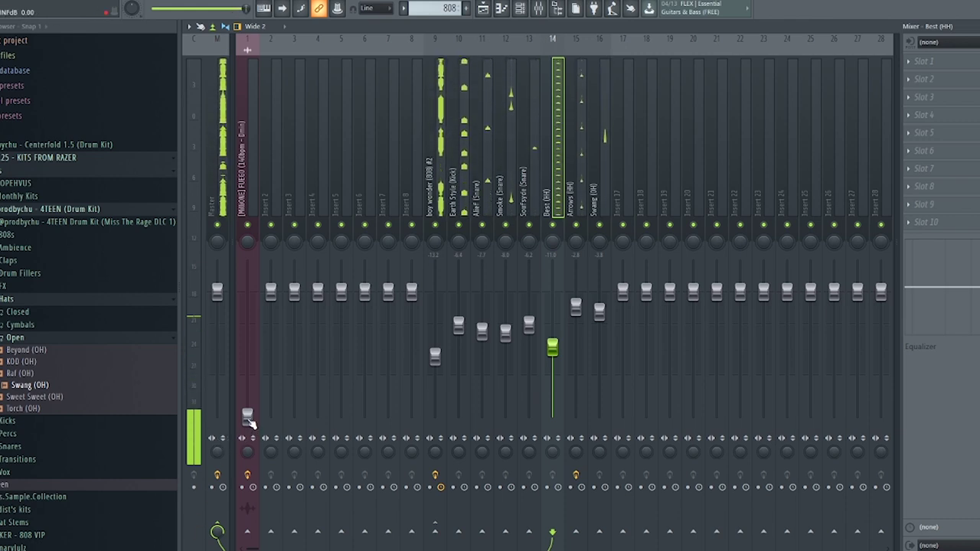
Step: Raise the FUEGO loop fader to -10.5 dB and load Fruity Chorus with the Fat Clean preset into slot 3 of its insert
drag(248, 420, 247, 346)
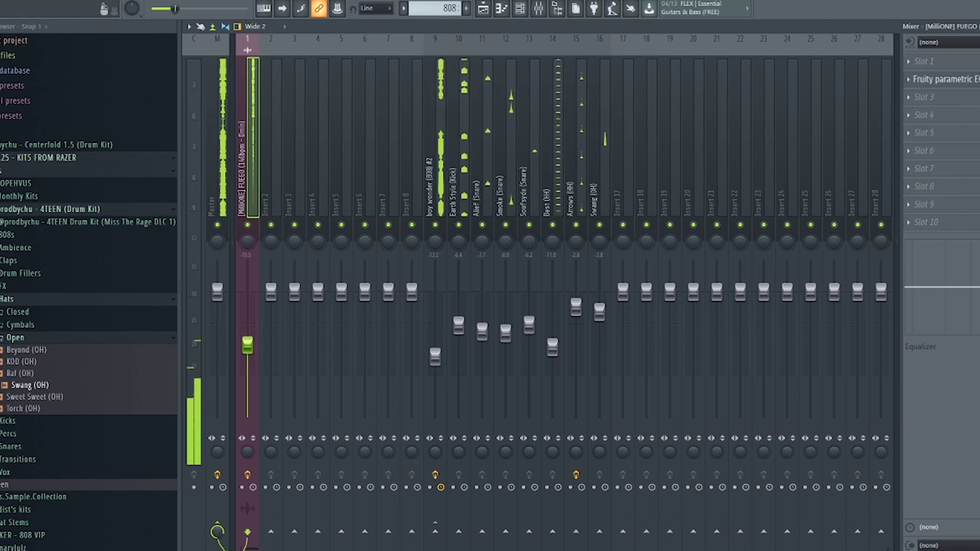
click(923, 97)
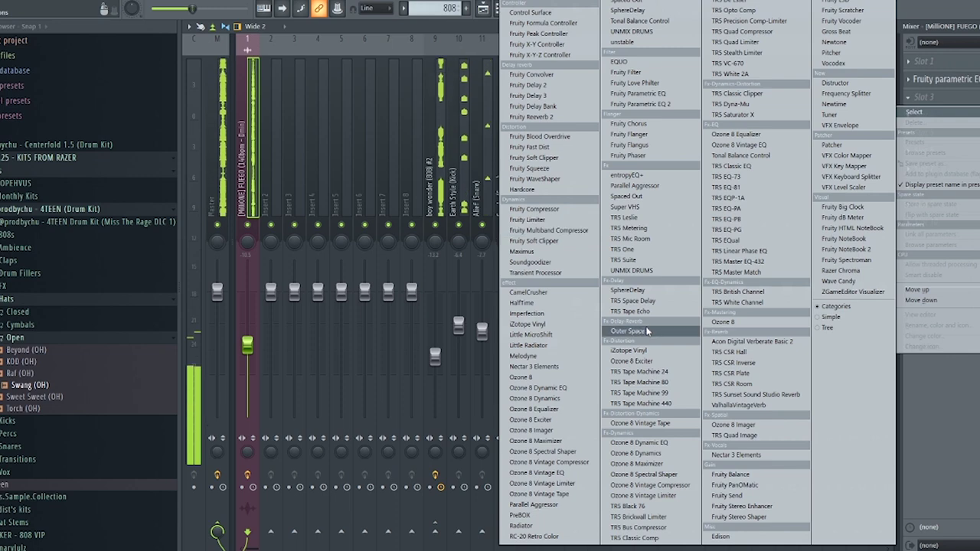
click(649, 123)
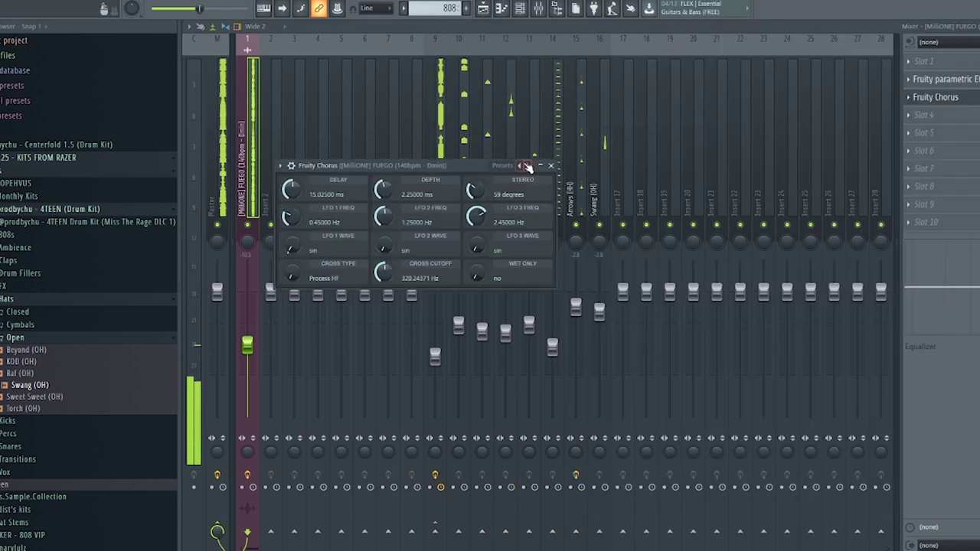
click(521, 165)
click(555, 206)
Step: Load Fruity Reeverb 2 with the GOD'S ROOM preset into slot 4 of the FUEGO insert, and Fruity Delay 2 with a preset into slot 5
click(910, 116)
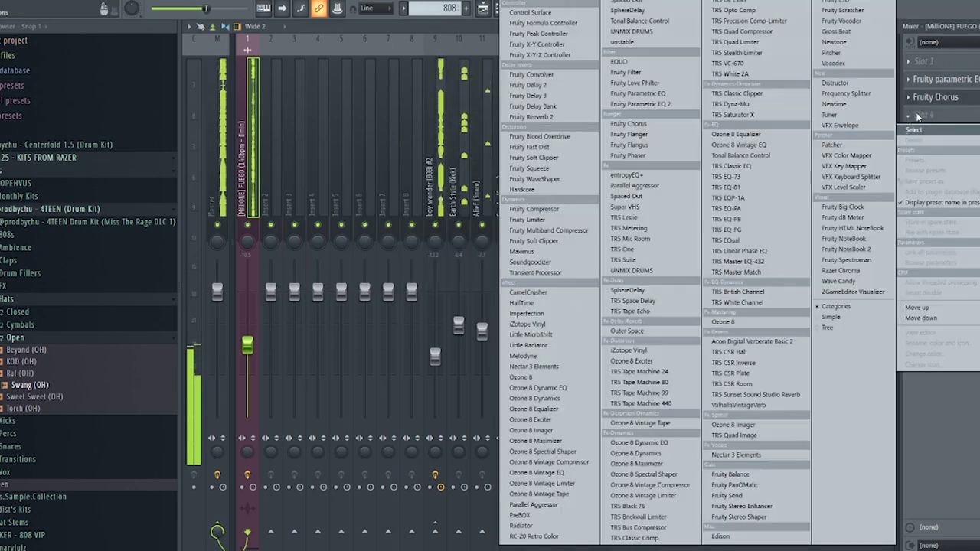
click(565, 119)
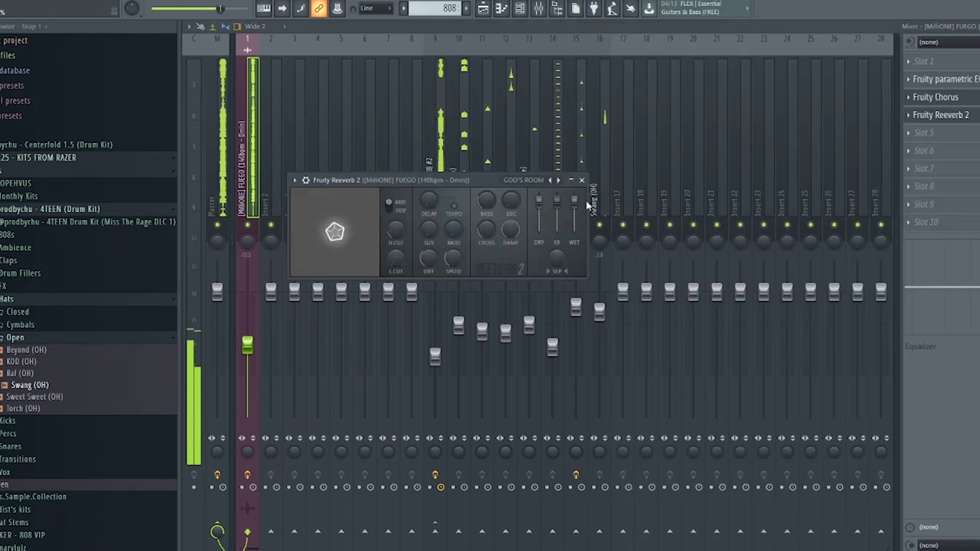
click(910, 135)
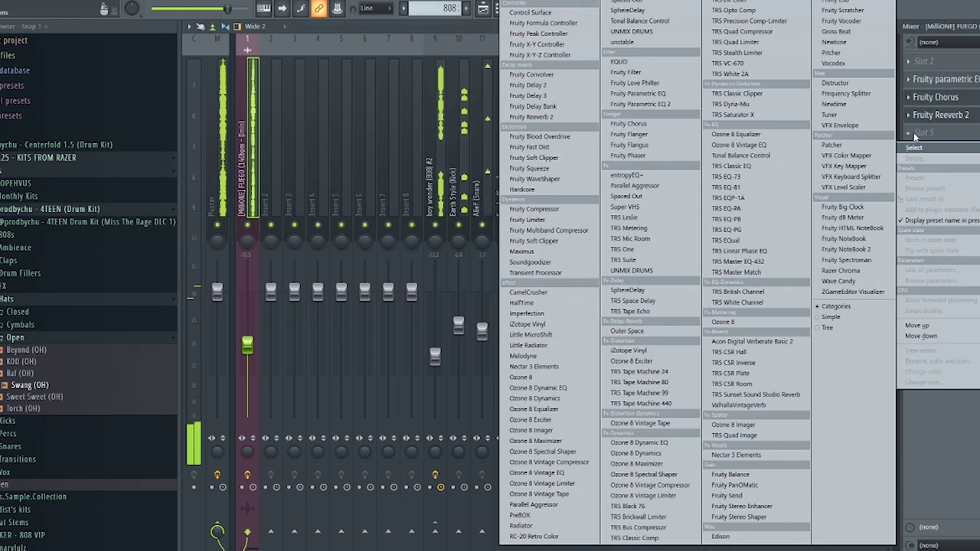
click(916, 136)
click(917, 135)
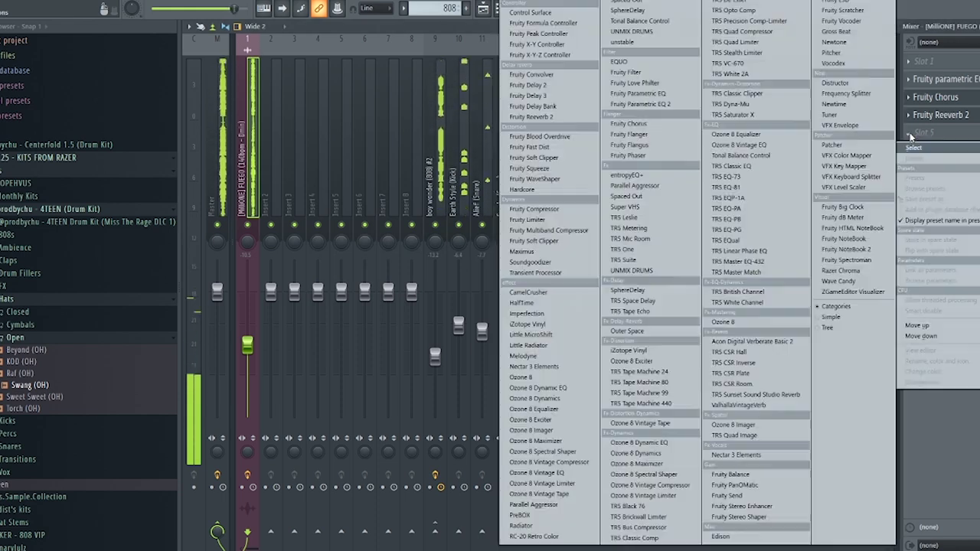
click(545, 87)
right_click(385, 78)
click(414, 152)
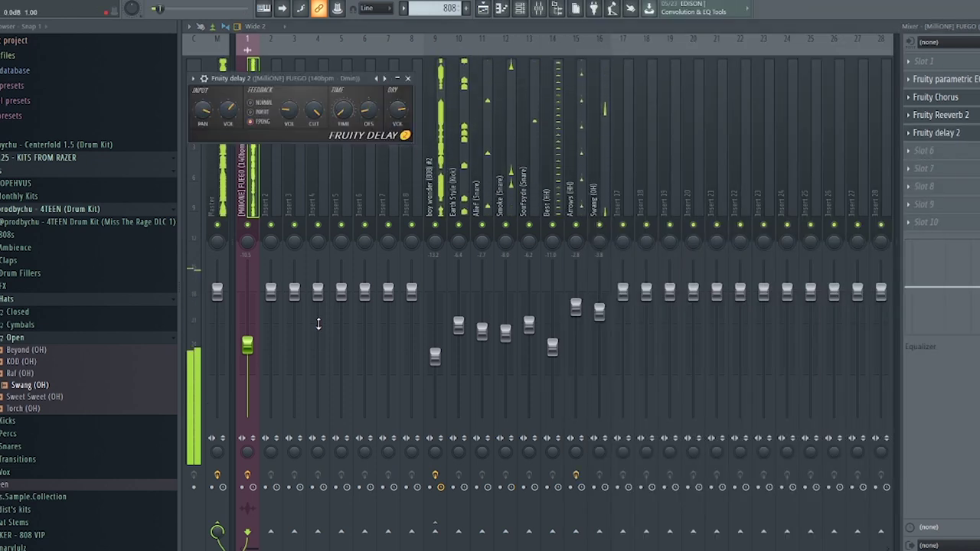
Step: Load Fruity Parametric EQ 2 into slot 6 of the FUEGO insert with the 150HZ TO 12K HZ CUT preset
click(924, 157)
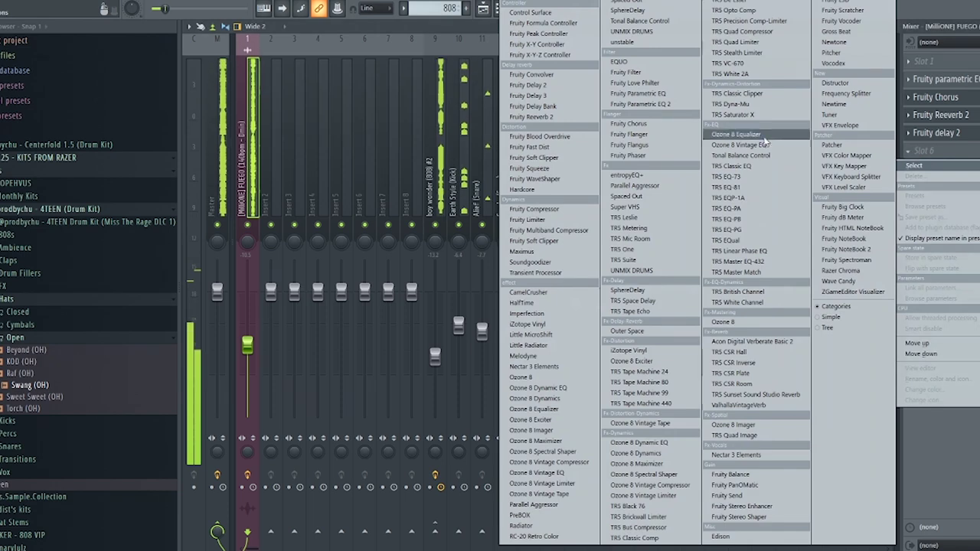
click(651, 104)
click(556, 94)
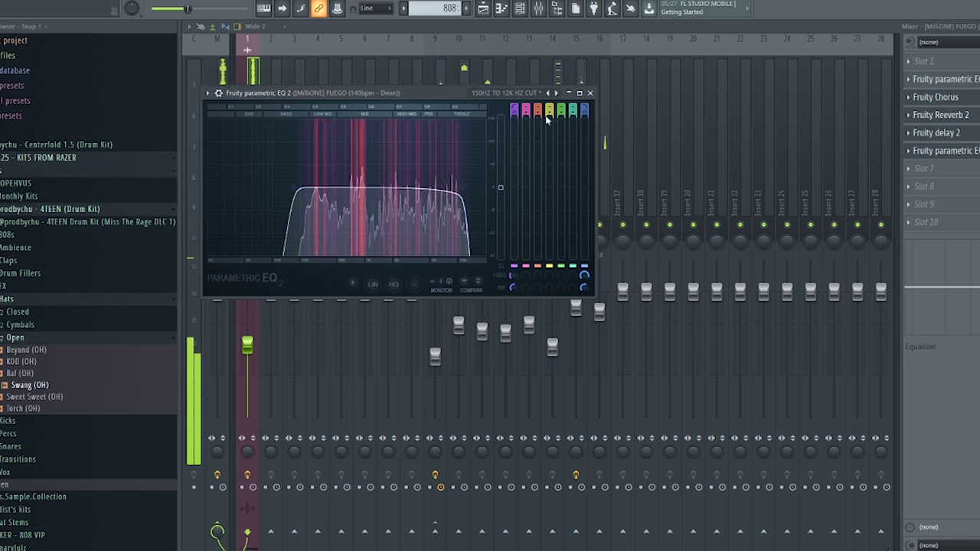
click(591, 93)
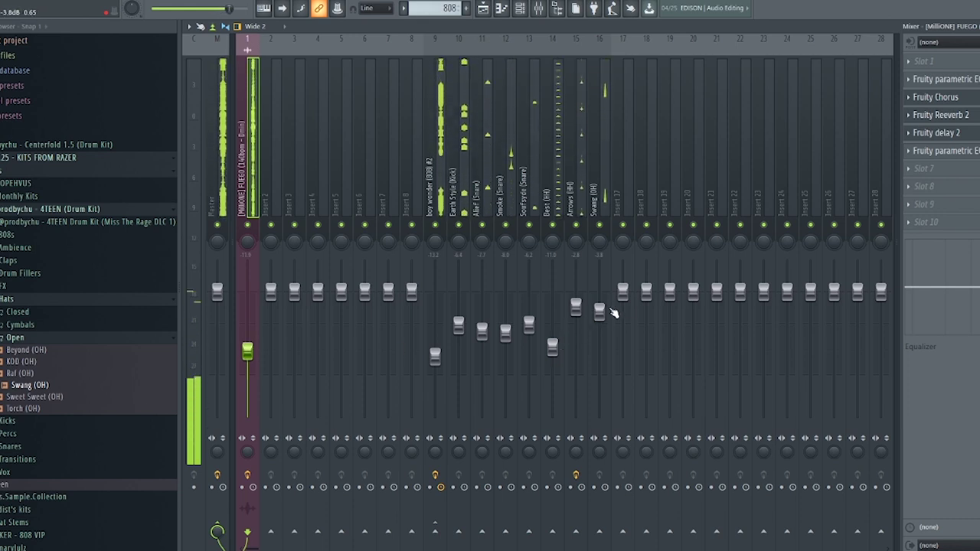
Step: Lower the Arrows hi-hat fader to about -8.5 dB
drag(577, 307, 576, 324)
drag(576, 330, 576, 335)
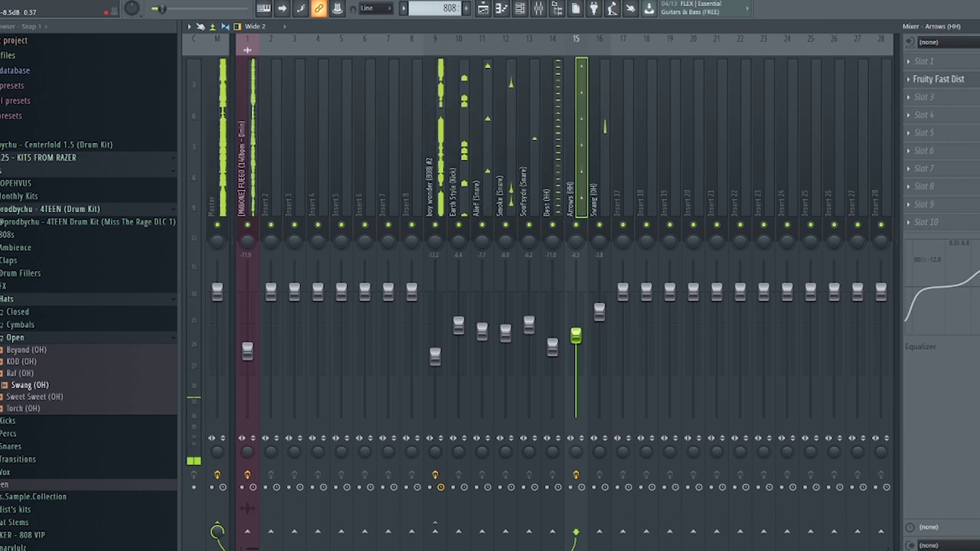
drag(579, 335, 579, 334)
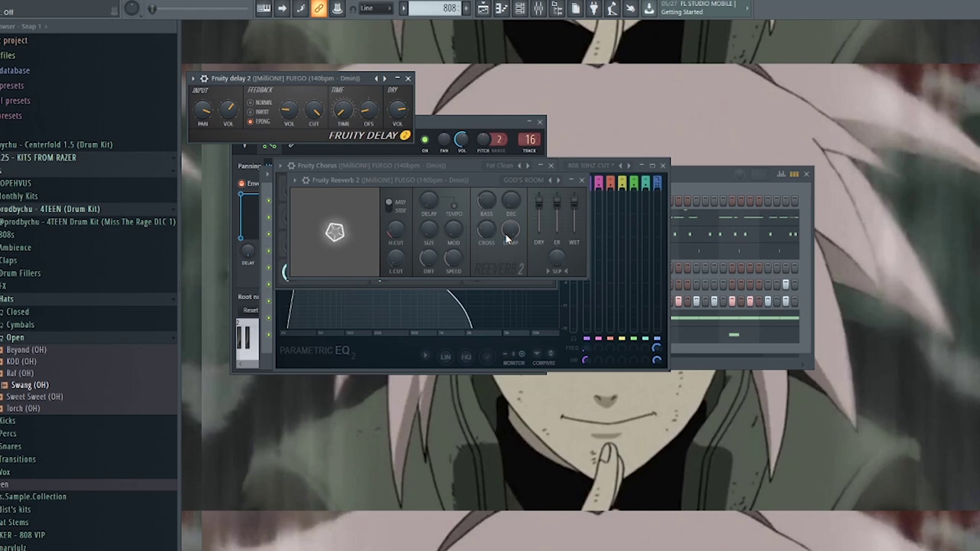
Step: Open the boy wonder 808 #2 notes in the piano roll and transpose the whole pattern up one octave
click(521, 9)
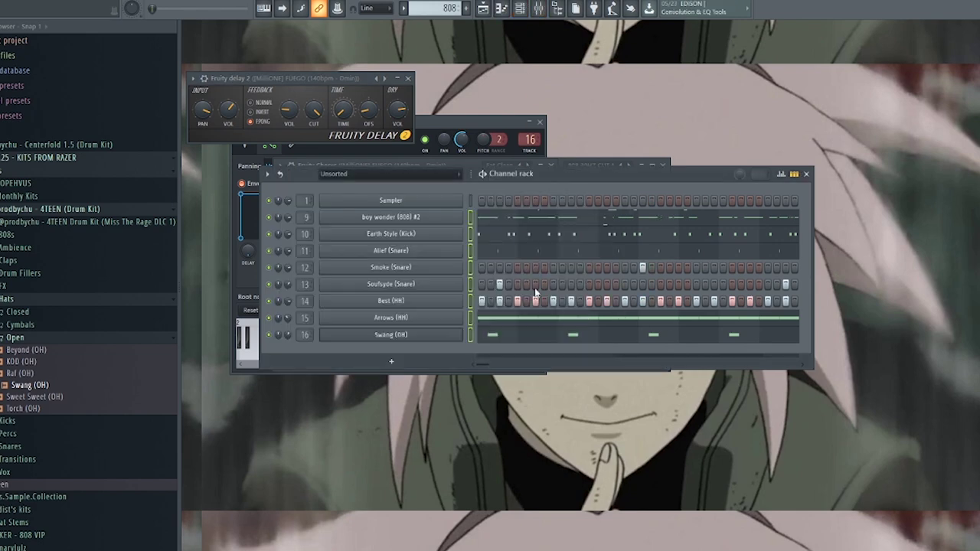
click(583, 217)
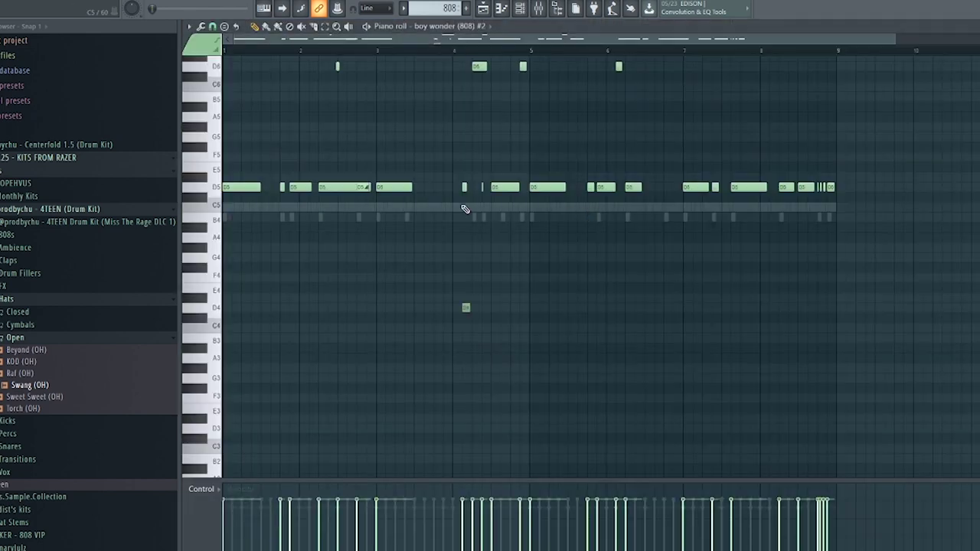
scroll(260, 151, up, 3)
key(space)
scroll(240, 59, up, 2)
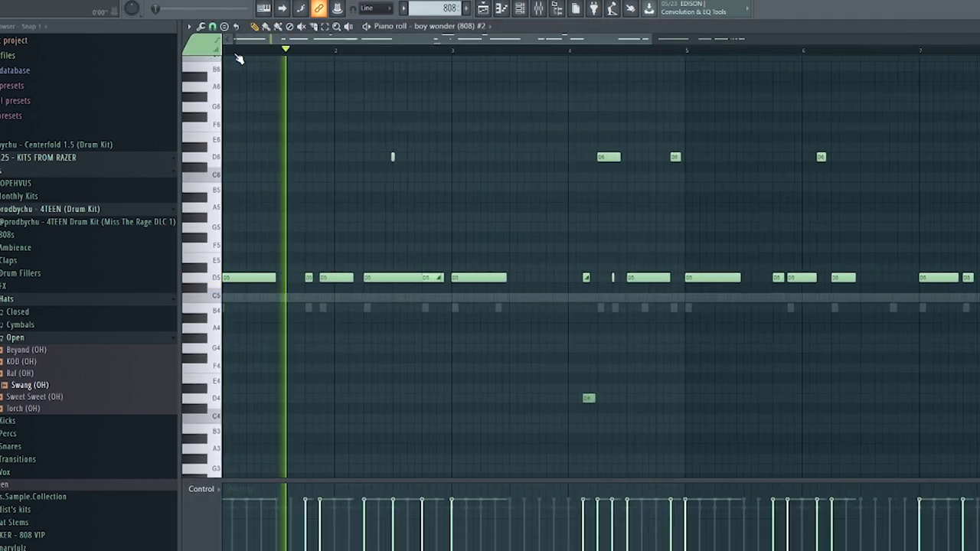
click(521, 11)
key(F6)
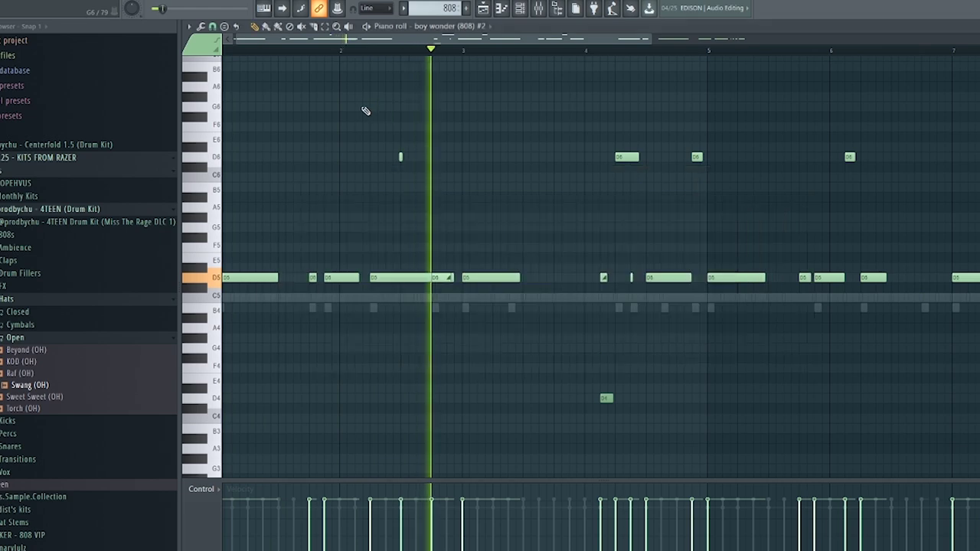
key(ctrl+Up)
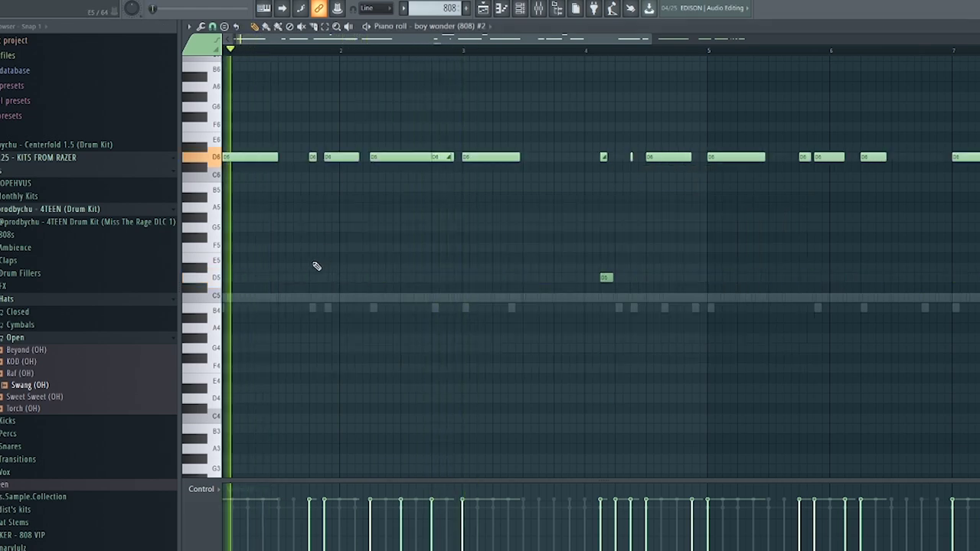
Step: Add a four-step A#6 note at step 5 of bar 2 in the 808 pattern and make it a slide note
scroll(299, 237, up, 4)
key(space)
click(373, 197)
key(space)
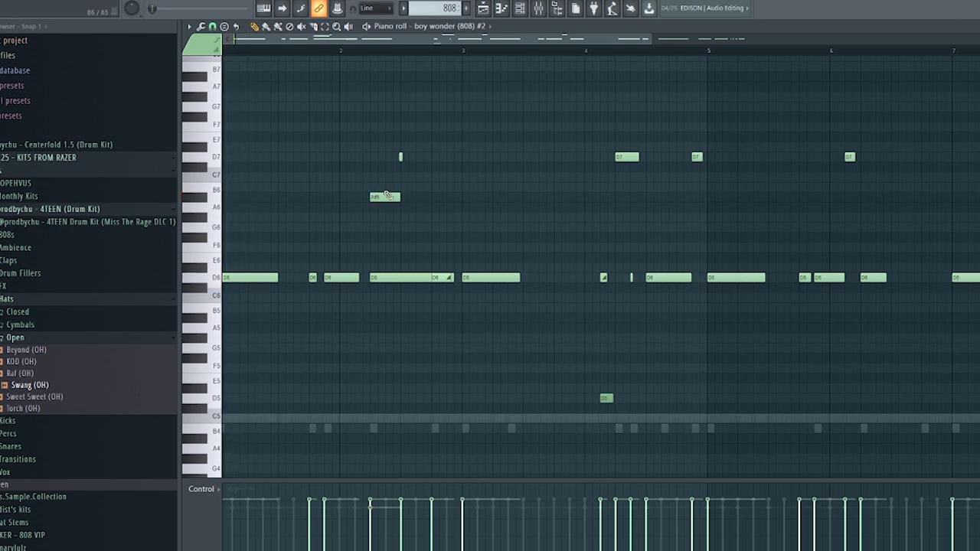
double_click(373, 197)
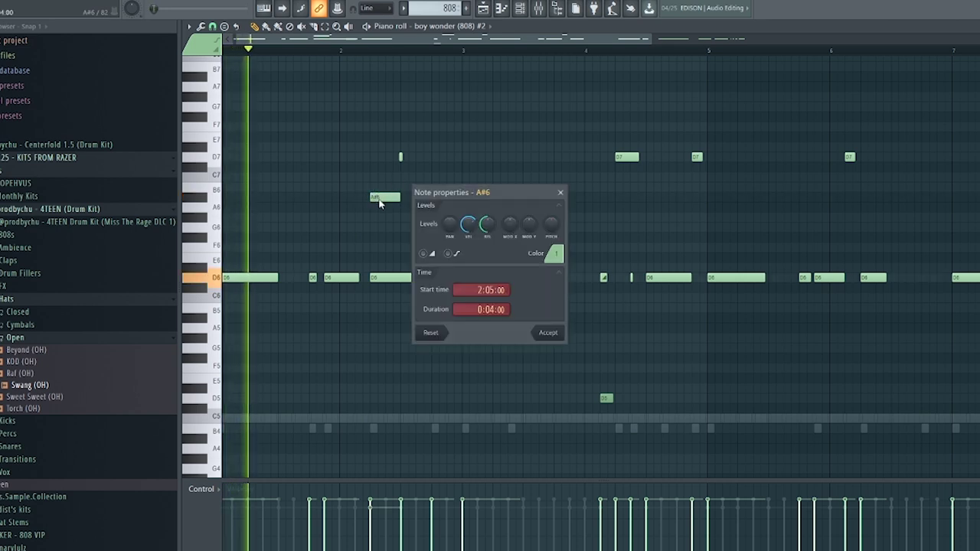
click(546, 332)
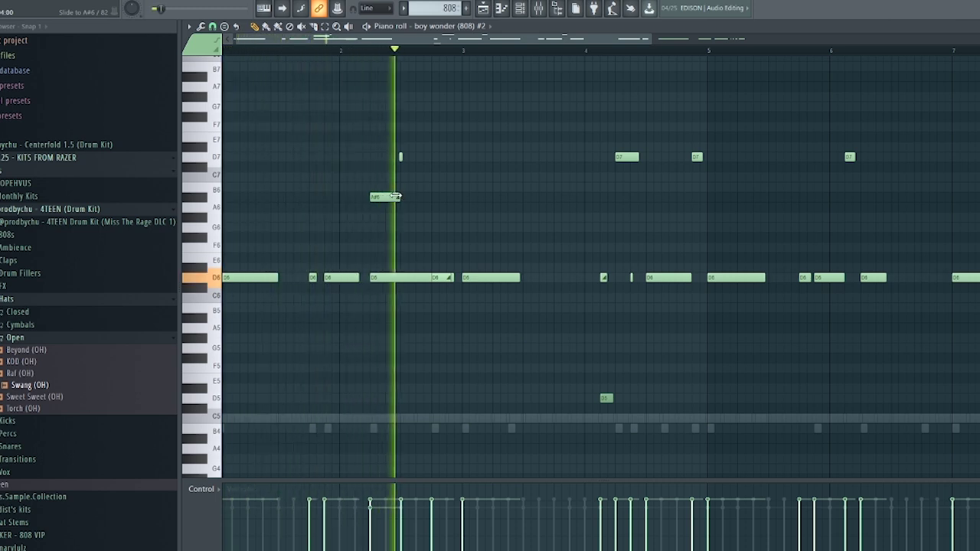
key(space)
key(space)
Step: Slice off the end of the D6 note at the start of bar 3 and move its longer first part up to A#6
click(512, 278)
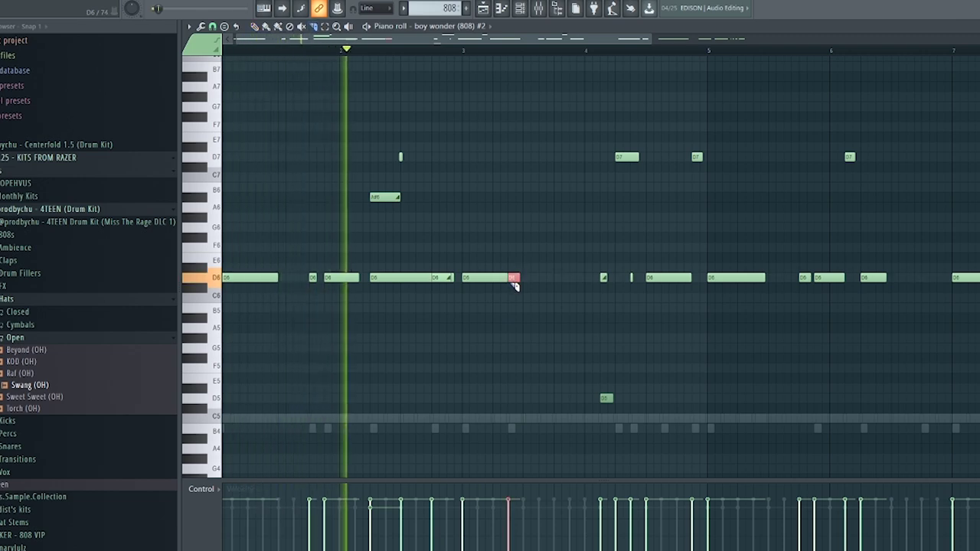
key(space)
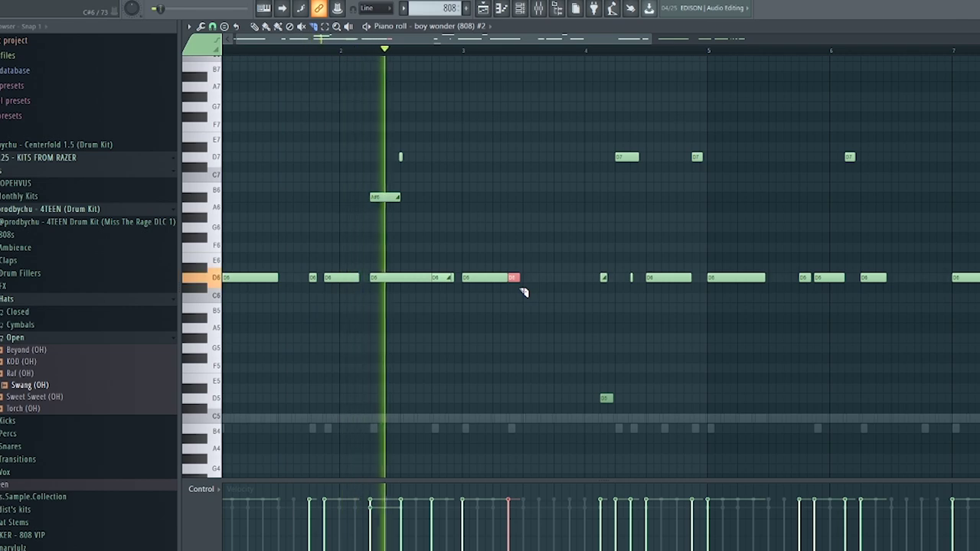
key(space)
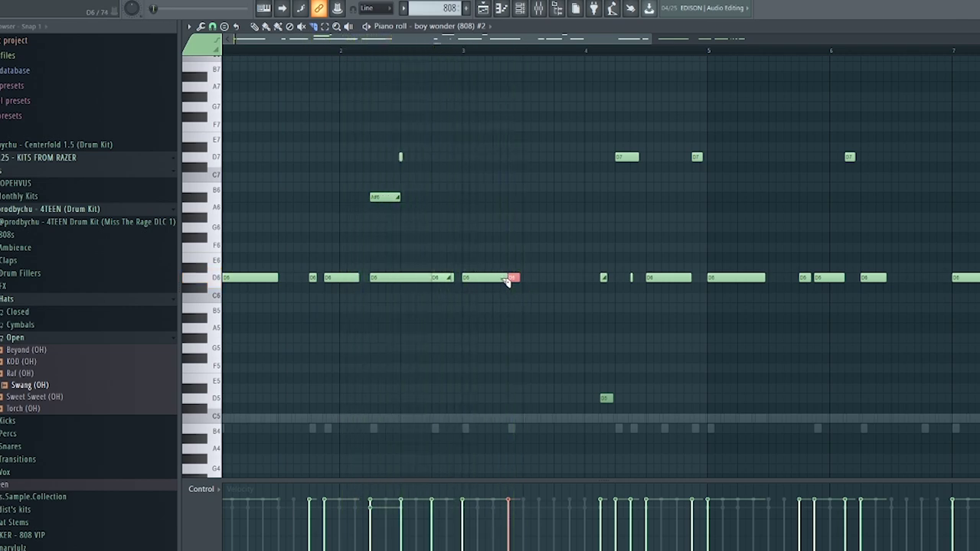
drag(478, 278, 473, 194)
key(space)
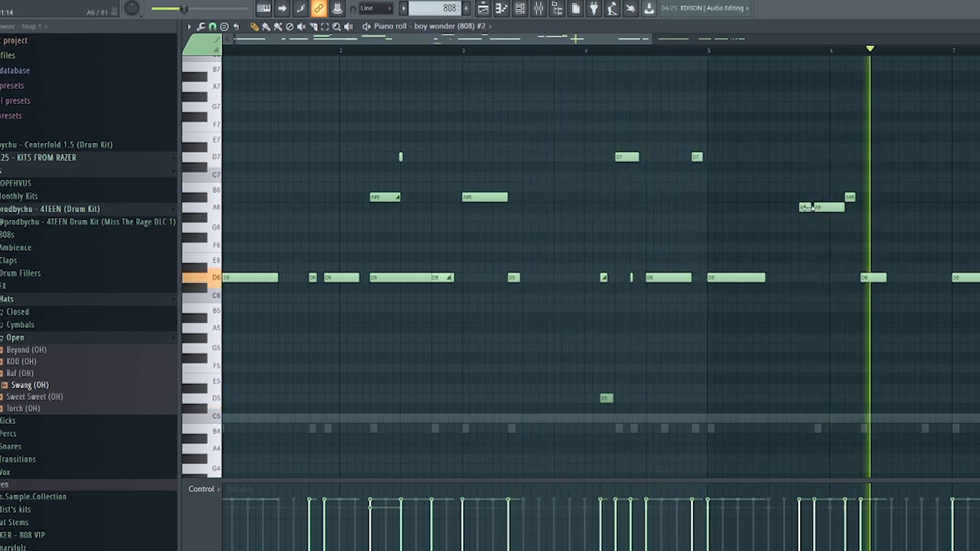
Step: Repitch the 808 notes around the start of bar 6 to A#6, A#6 and A6, and the following D6 note to F6
mouse_move(809, 206)
mouse_down()
mouse_move(806, 196)
mouse_move(819, 196)
mouse_up()
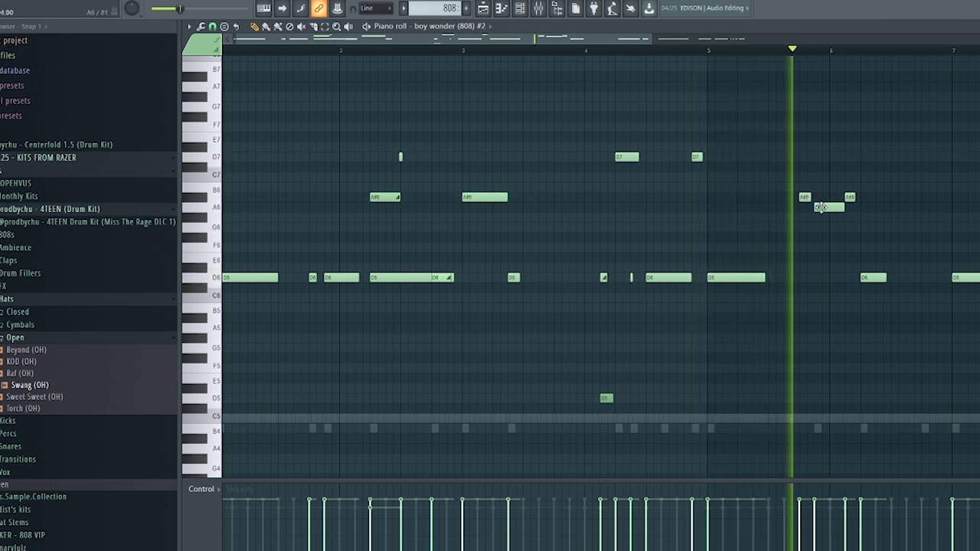
mouse_move(850, 199)
mouse_down()
mouse_move(849, 208)
mouse_move(839, 197)
mouse_up()
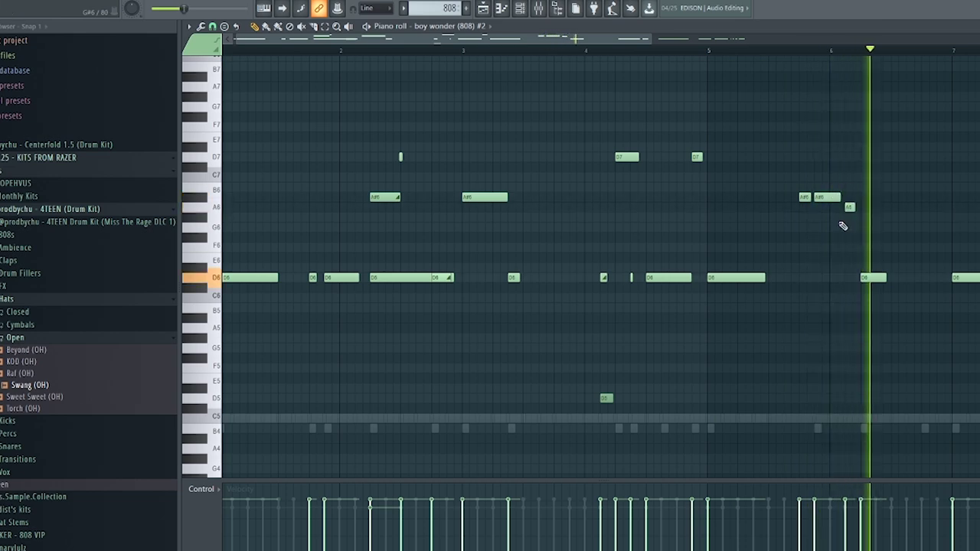
key(space)
drag(866, 268, 865, 238)
key(space)
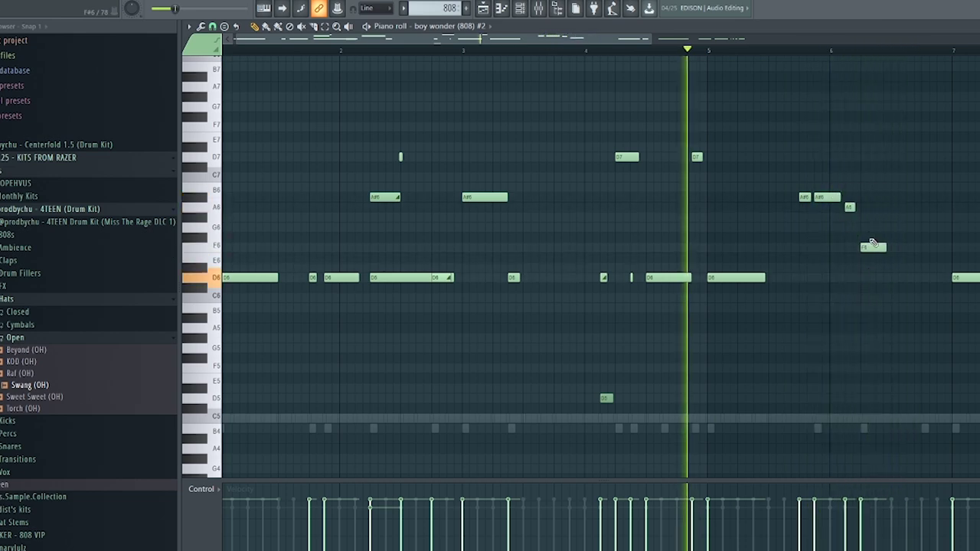
Step: Add an A6 note to the 808 pattern in bar 6, right after the F6 note
drag(594, 40, 635, 42)
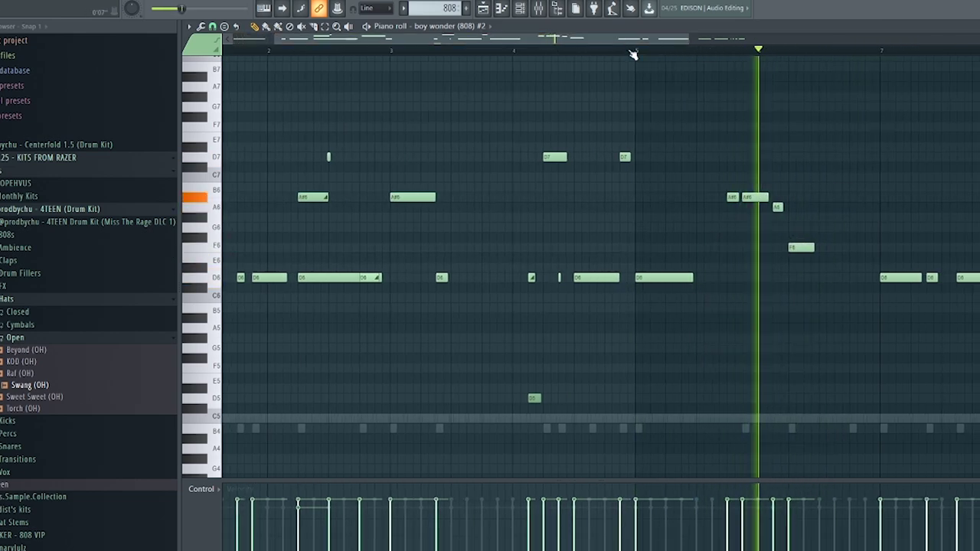
key(space)
drag(821, 228, 829, 206)
Step: Add a roll of three very short D6 notes and one longer D6 note at the end of bar 6
click(853, 278)
drag(873, 278, 853, 278)
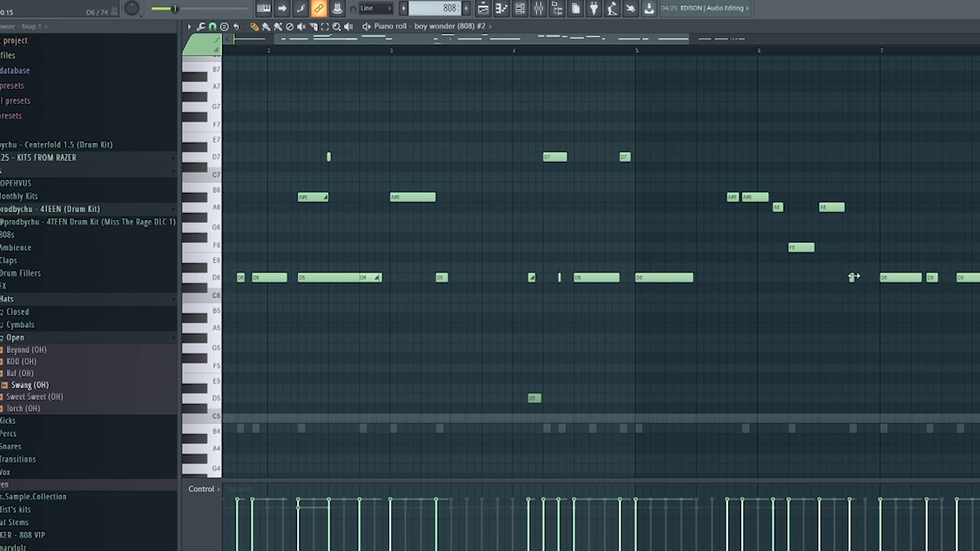
click(857, 278)
click(861, 278)
drag(861, 277, 860, 279)
click(862, 278)
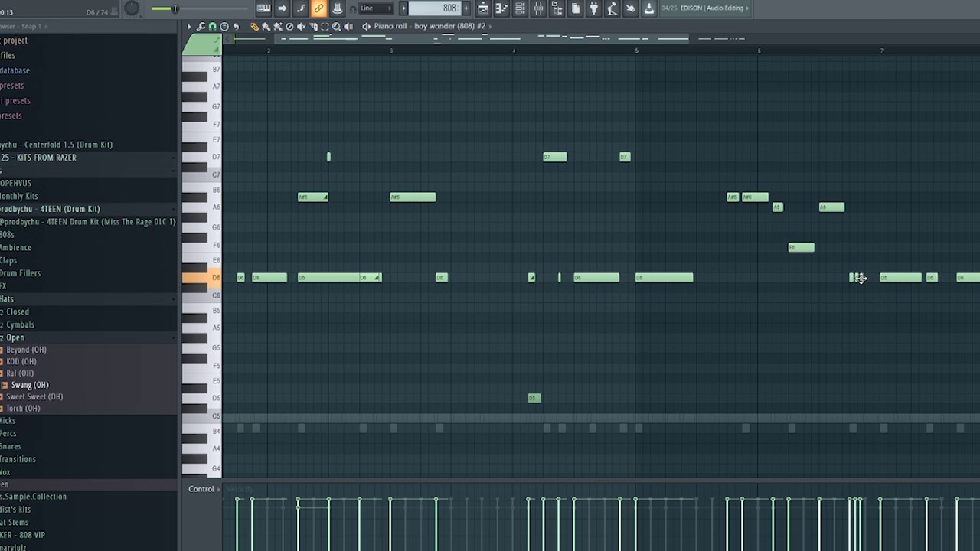
click(867, 278)
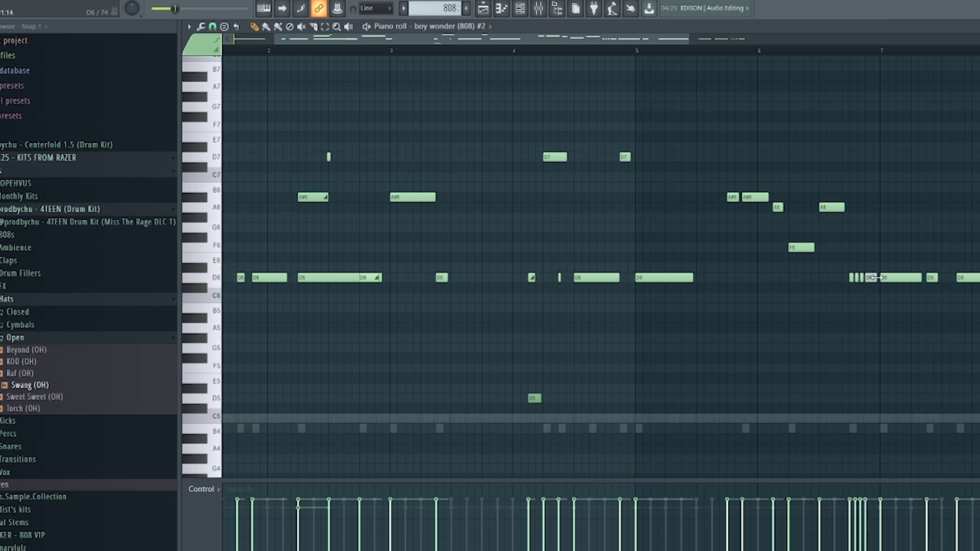
key(space)
Step: Place a D6 note at the start of bar 8, shorten the D6 note before it and fill the gap with another D6
click(758, 283)
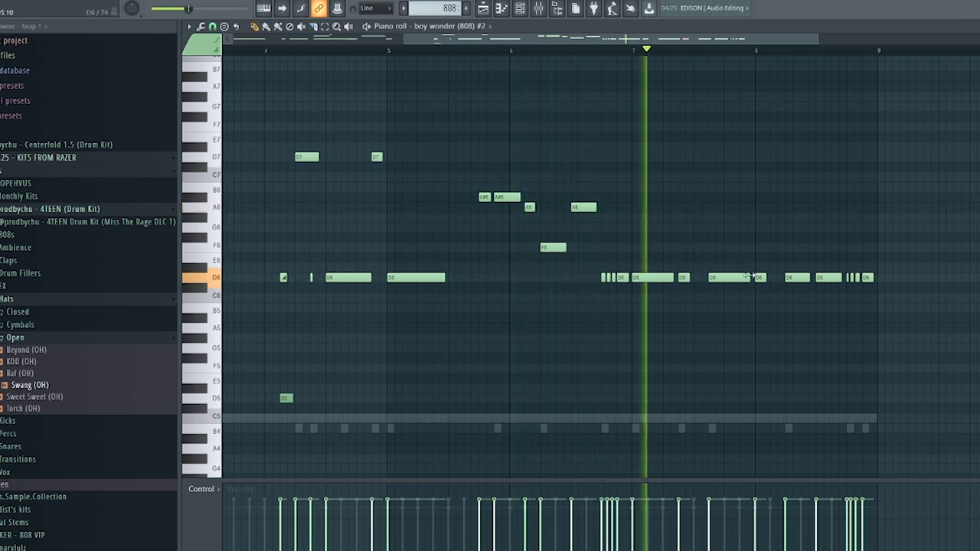
scroll(784, 52, up, 4)
drag(717, 277, 678, 277)
click(695, 279)
right_click(720, 278)
right_click(706, 281)
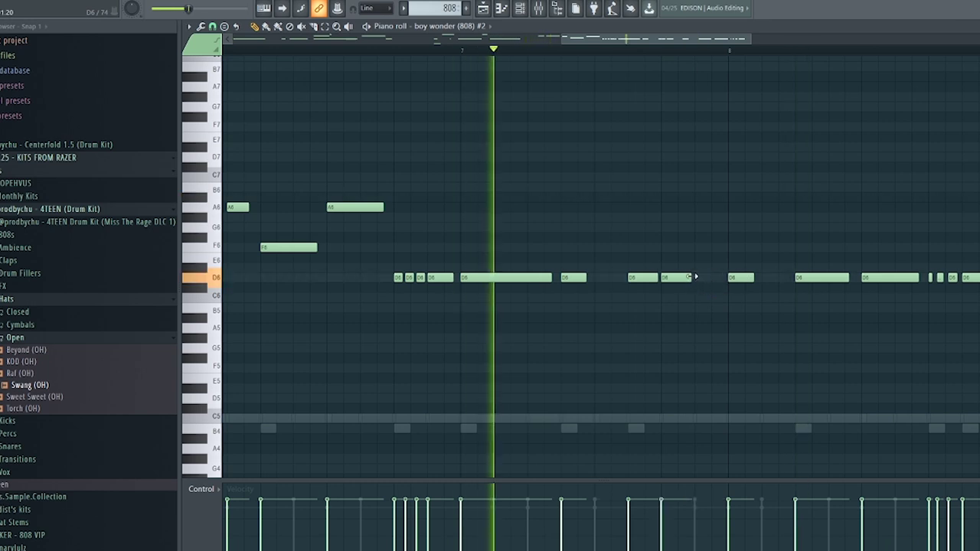
drag(692, 277, 721, 278)
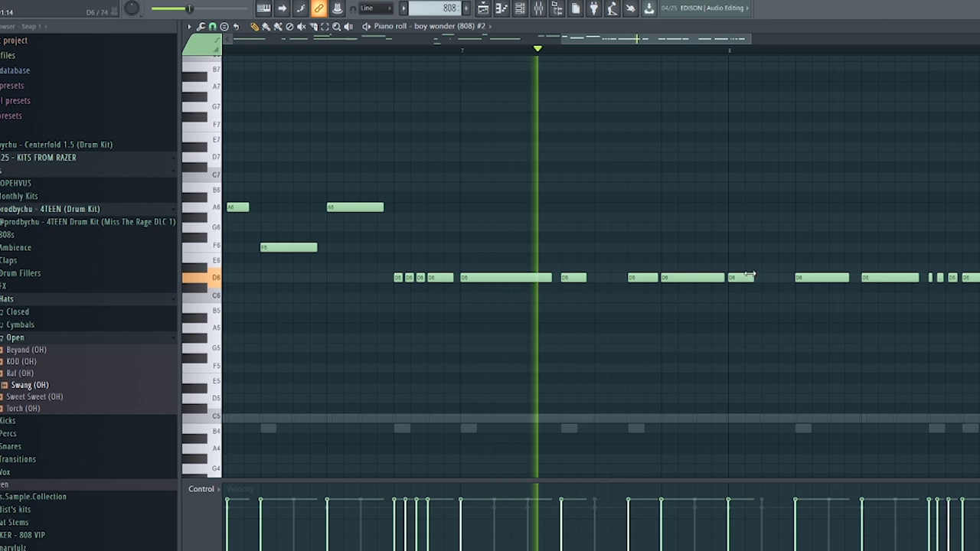
Step: Add an A6 note after the first D6 note of bar 8 and raise the long D6 note past mid-bar to A#6
click(773, 197)
drag(822, 197, 774, 209)
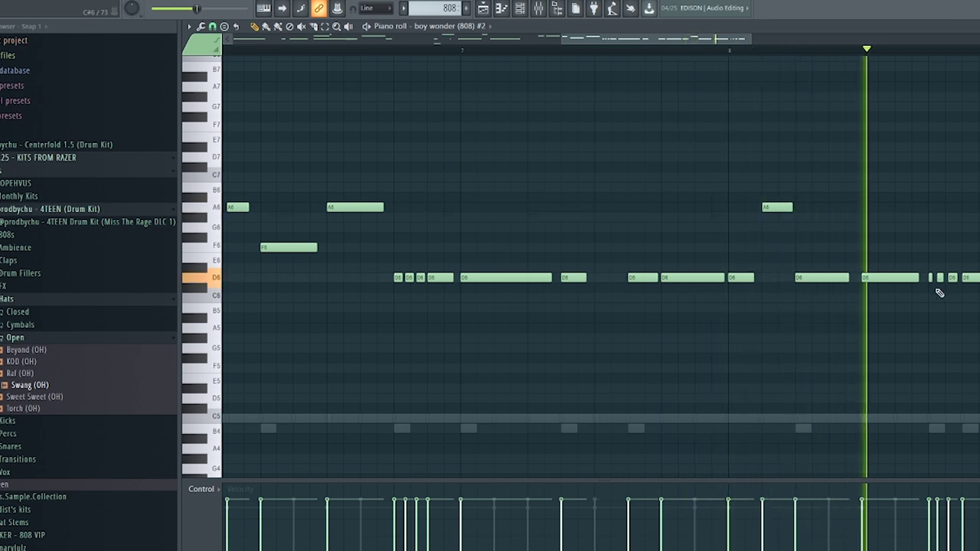
drag(892, 277, 885, 196)
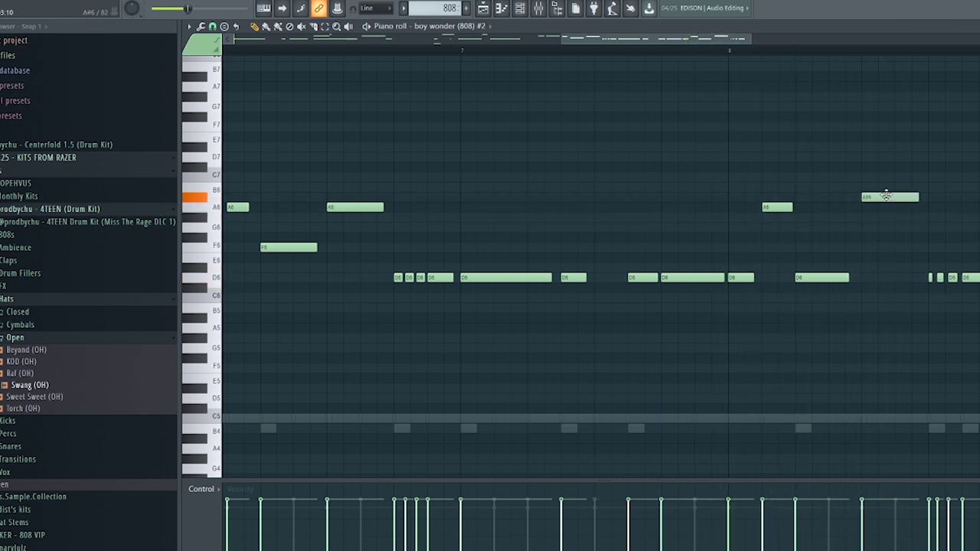
Step: Add a very short F6 note beneath the middle of bar 8's A#6 note and make it a slide note
click(897, 267)
drag(897, 258, 894, 250)
double_click(897, 248)
click(422, 254)
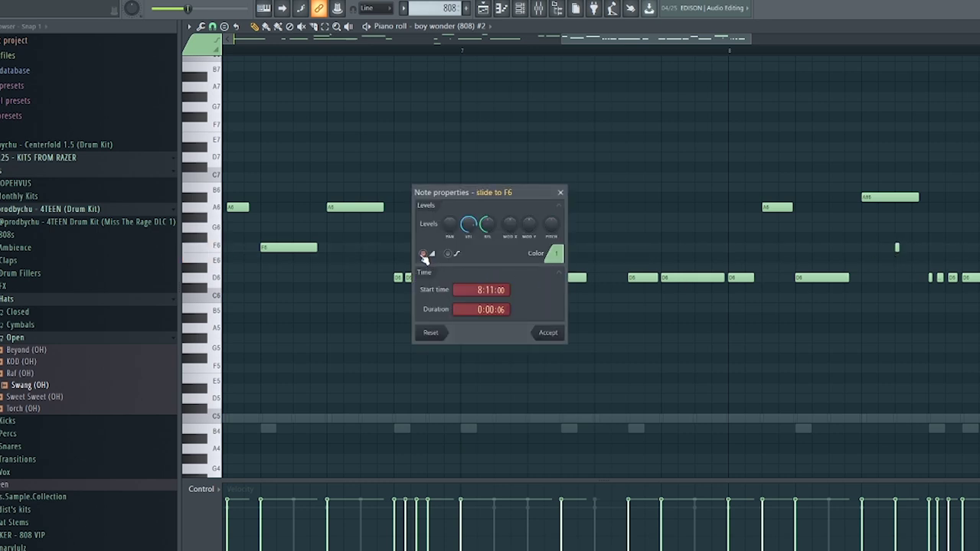
click(548, 333)
Step: Lower the velocities of the three very short D6 notes at the end of bar 6 into a rising ramp
key(space)
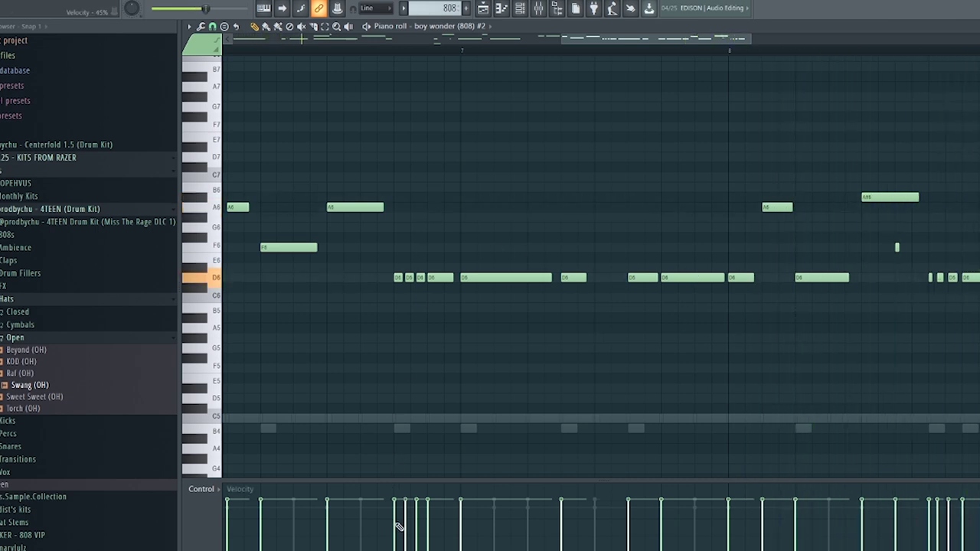
drag(397, 526, 418, 516)
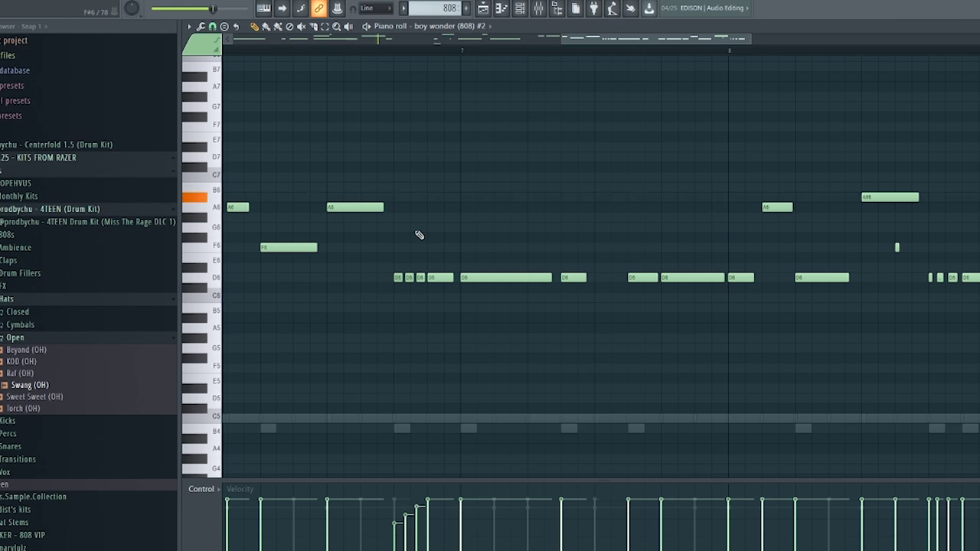
Step: Transpose the entire 808 pattern down one octave and play it back
drag(578, 40, 325, 47)
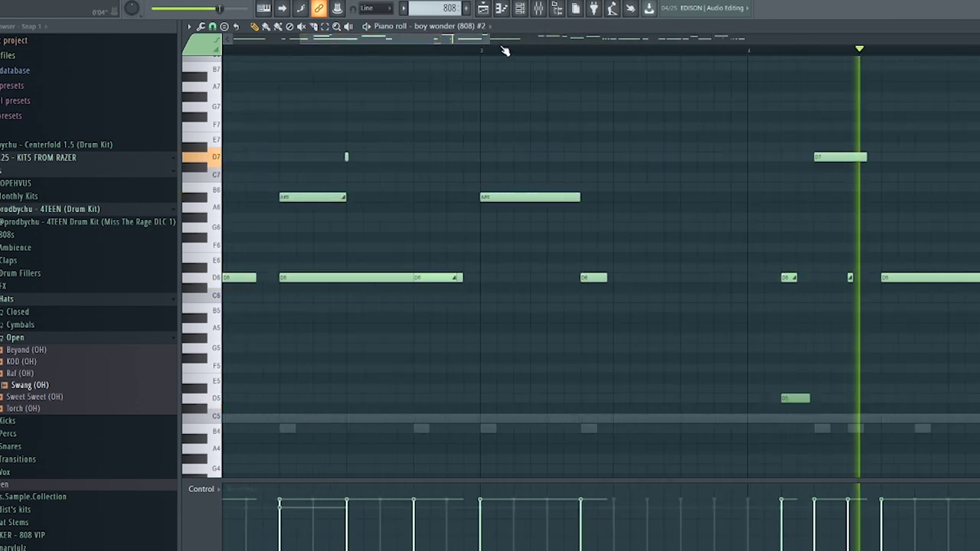
scroll(505, 54, down, 4)
scroll(506, 55, down, 3)
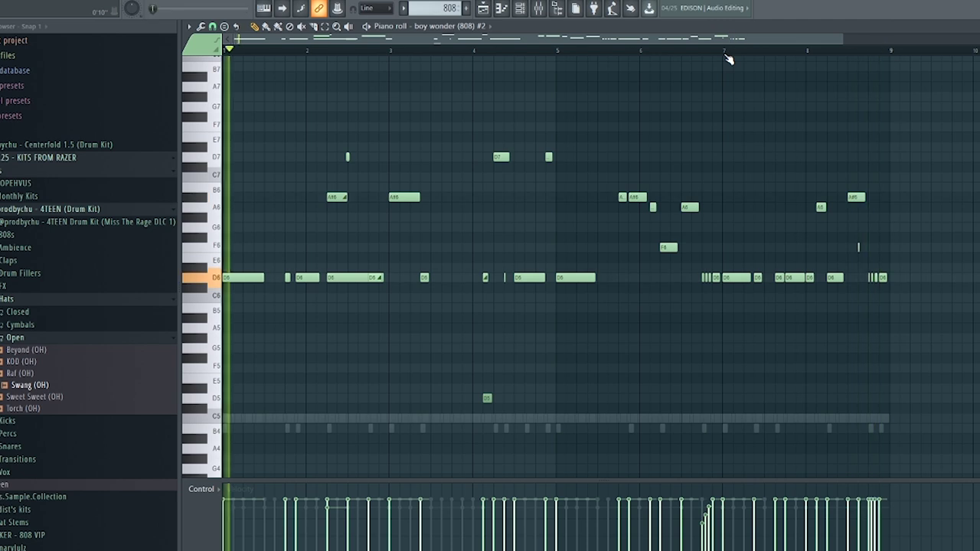
key(ctrl+Down)
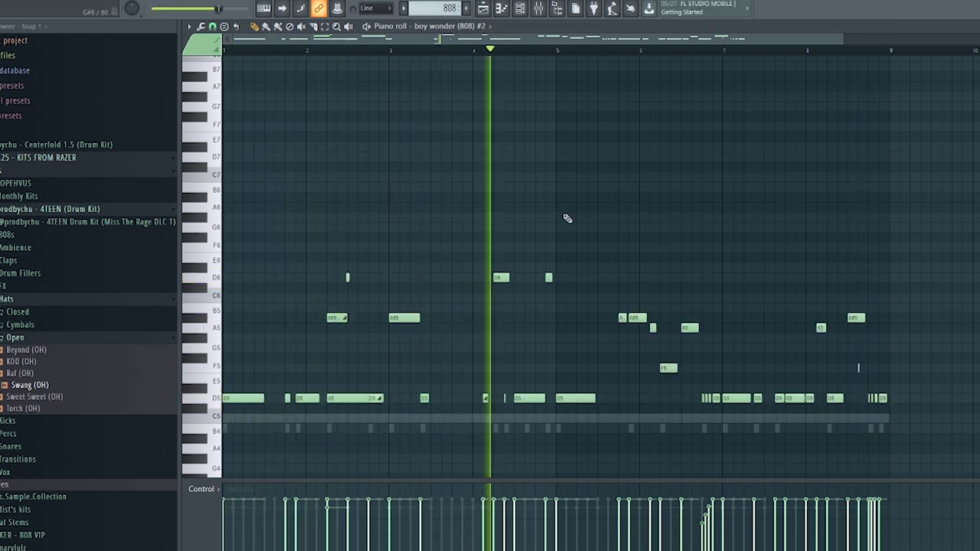
key(space)
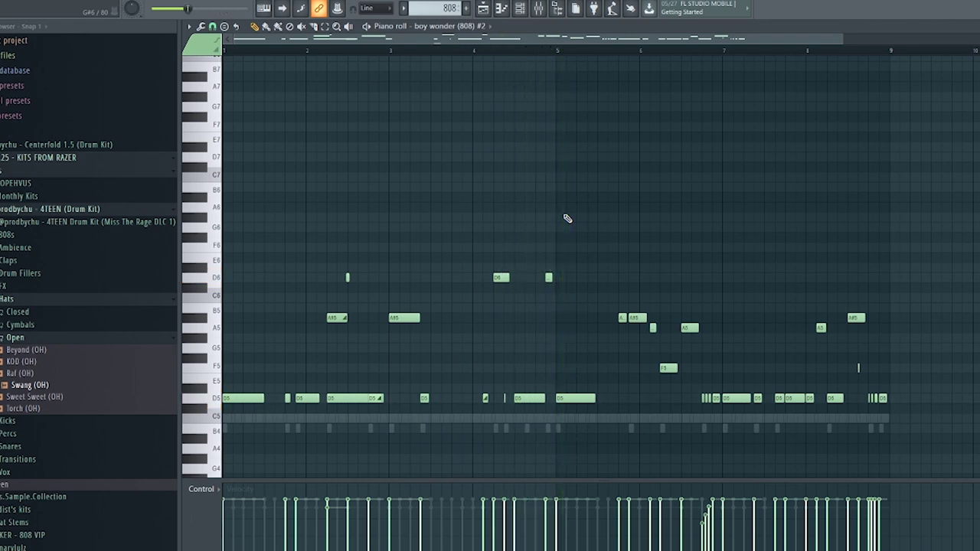